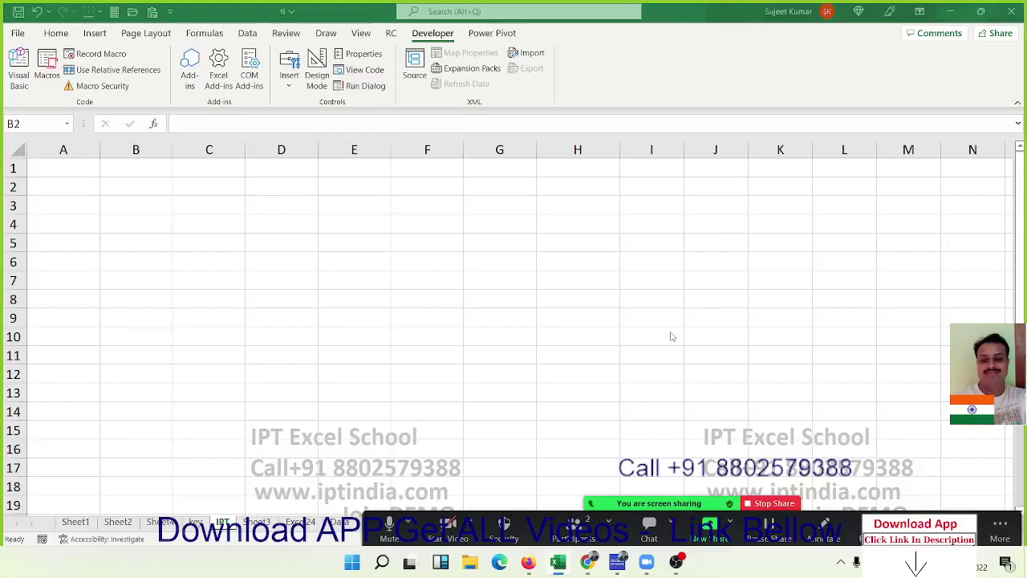
- Select cell F2 and switch to the VBA editor with Alt+F11
click(575, 363)
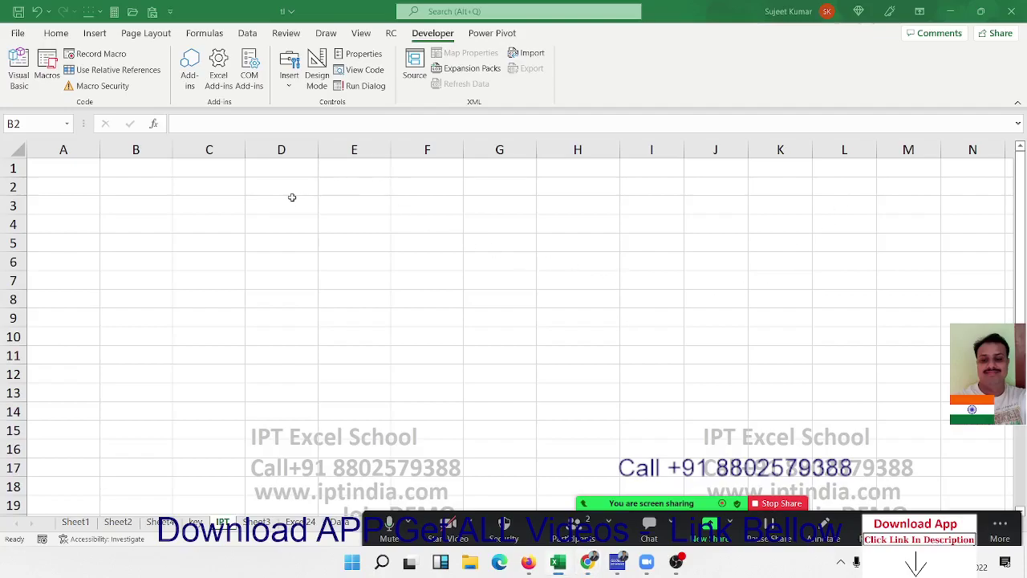
click(429, 191)
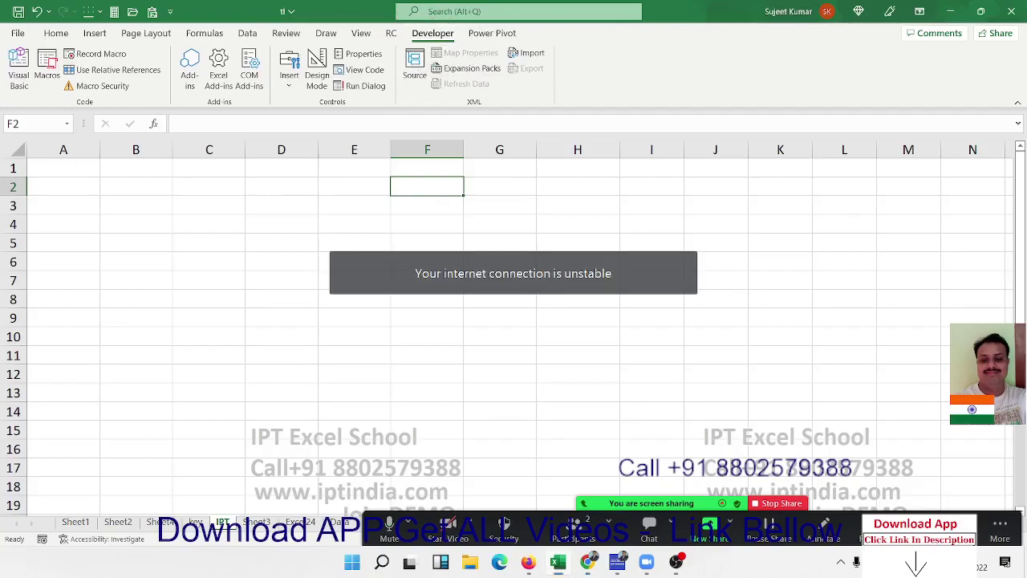
key(alt+F11)
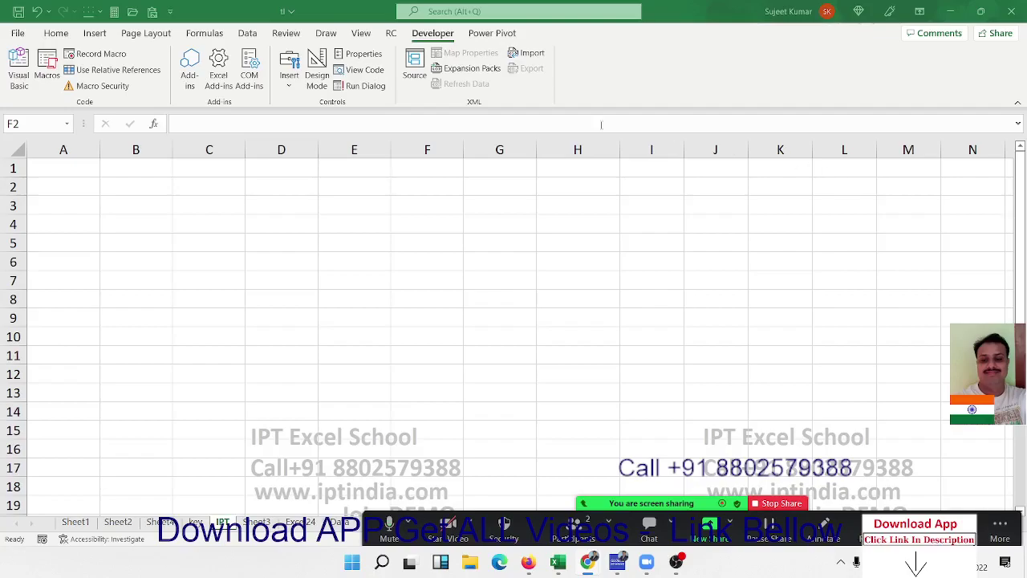
- Enable the Developer tab in Excel Options' ribbon customization settings
click(18, 35)
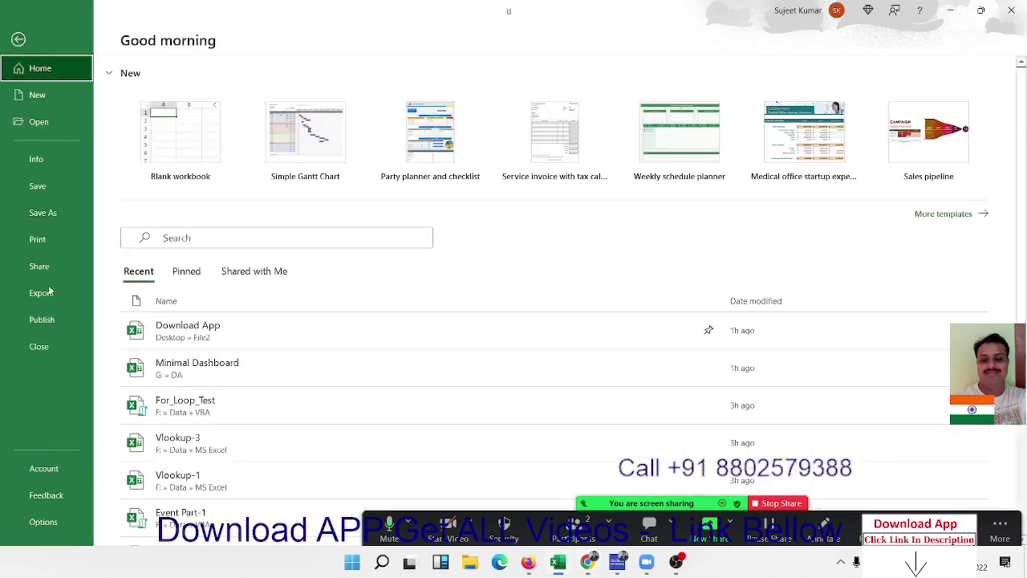
key(Escape)
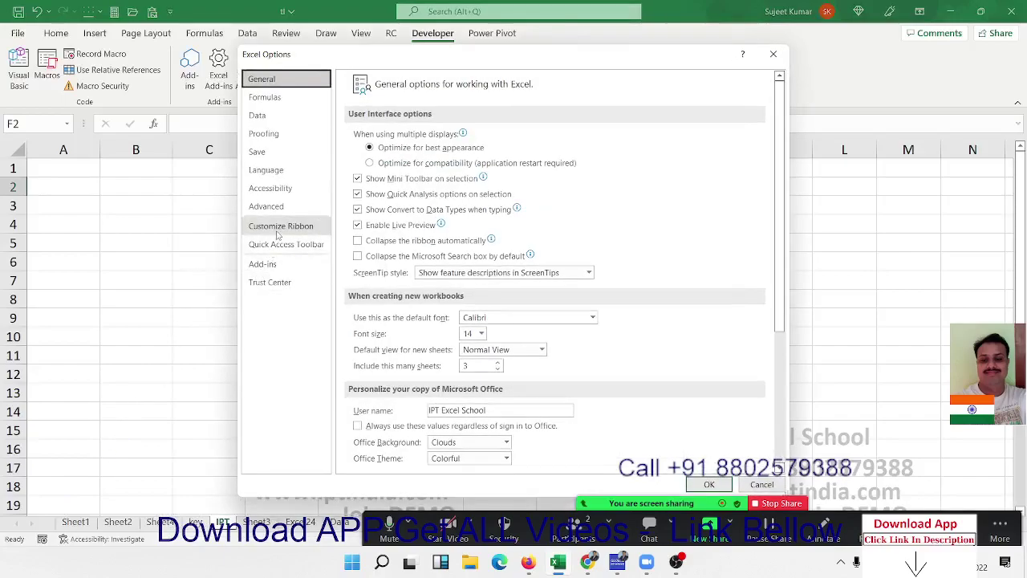
click(280, 227)
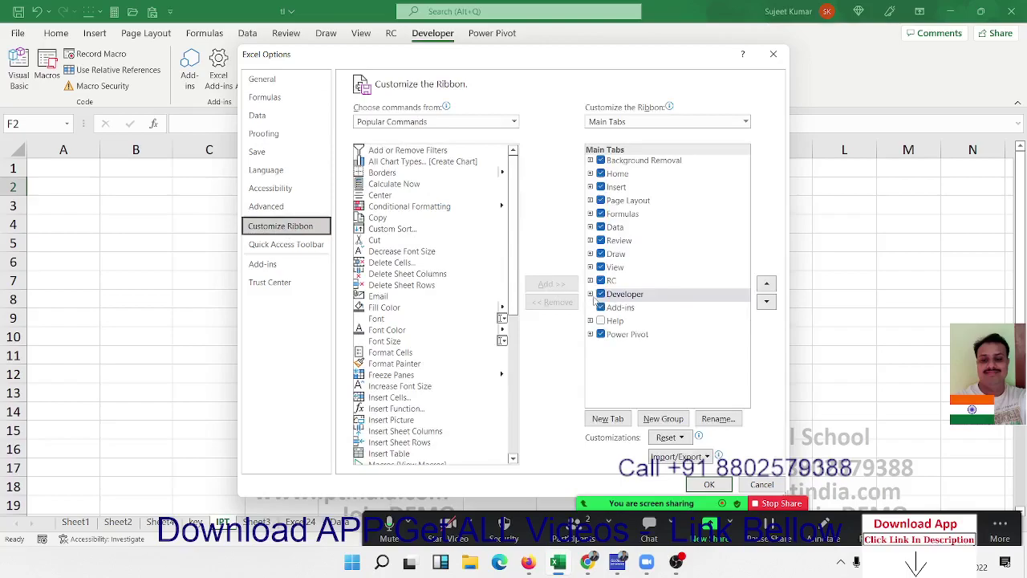
click(591, 295)
click(612, 299)
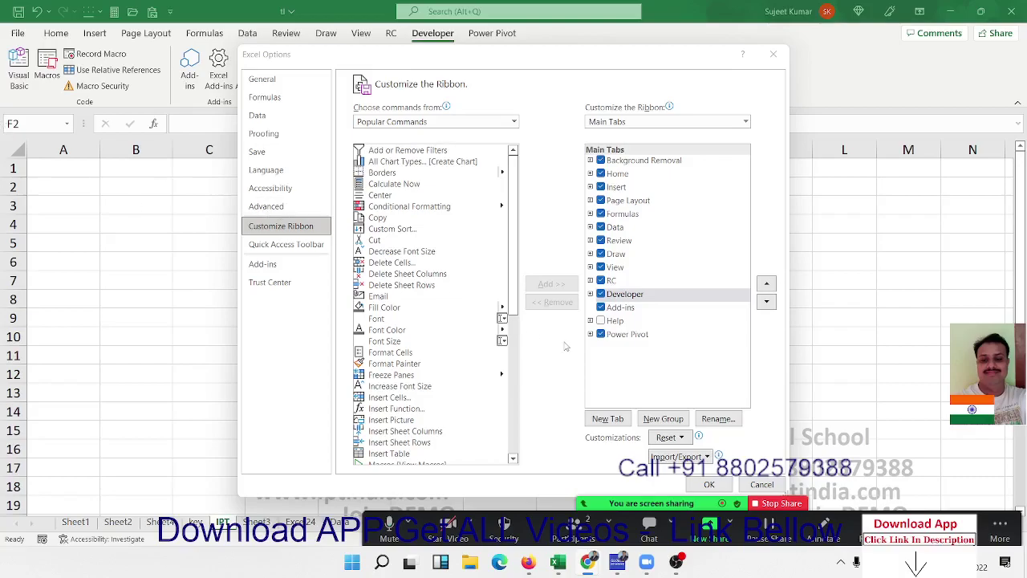
click(762, 485)
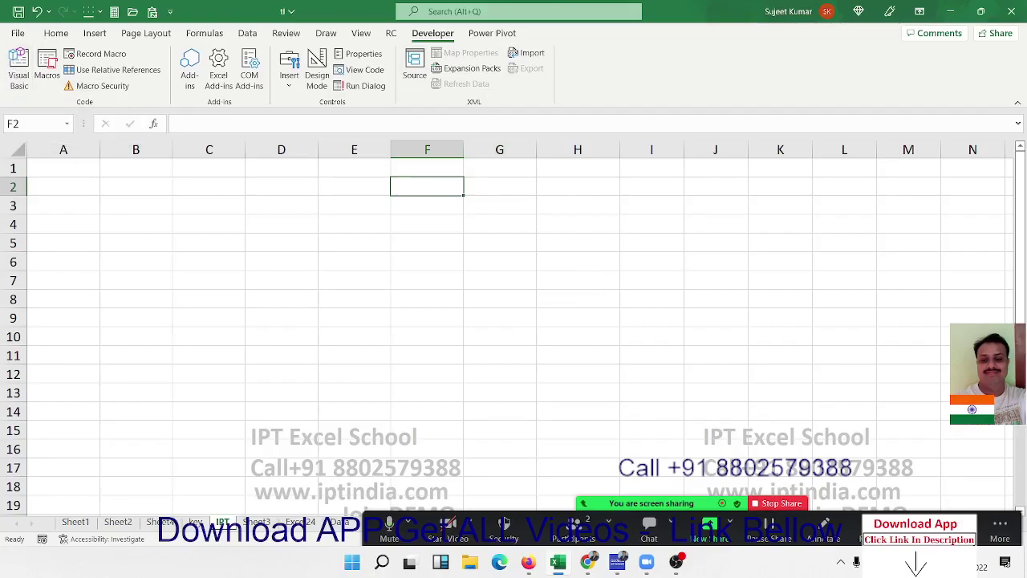
- Return from the VBA editor to the worksheet and select cells C5 and B2
key(alt+F11)
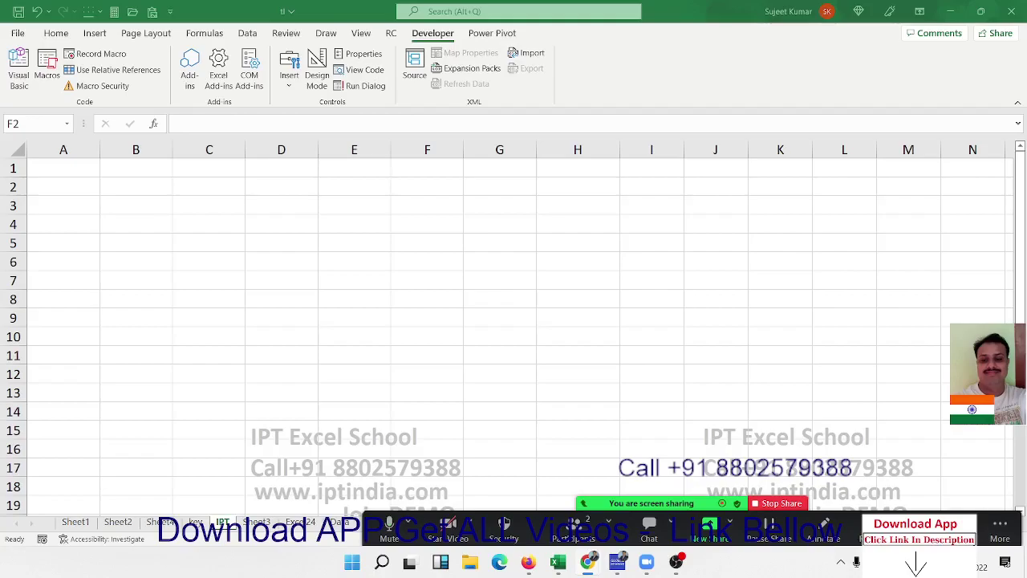
click(238, 251)
click(122, 183)
- Choose the Excel Workbook format in the Save As dialog
click(18, 34)
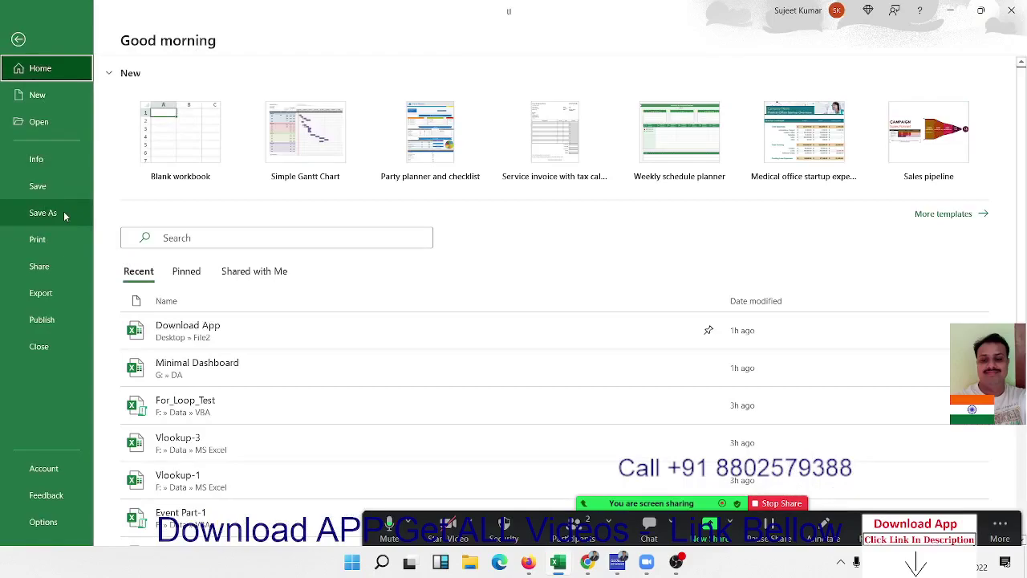
click(67, 213)
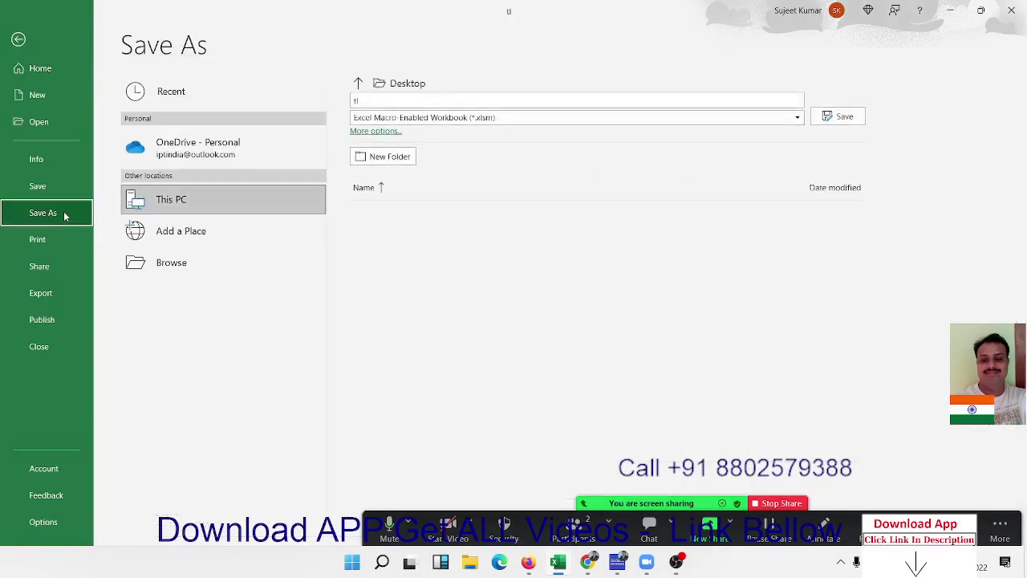
click(150, 267)
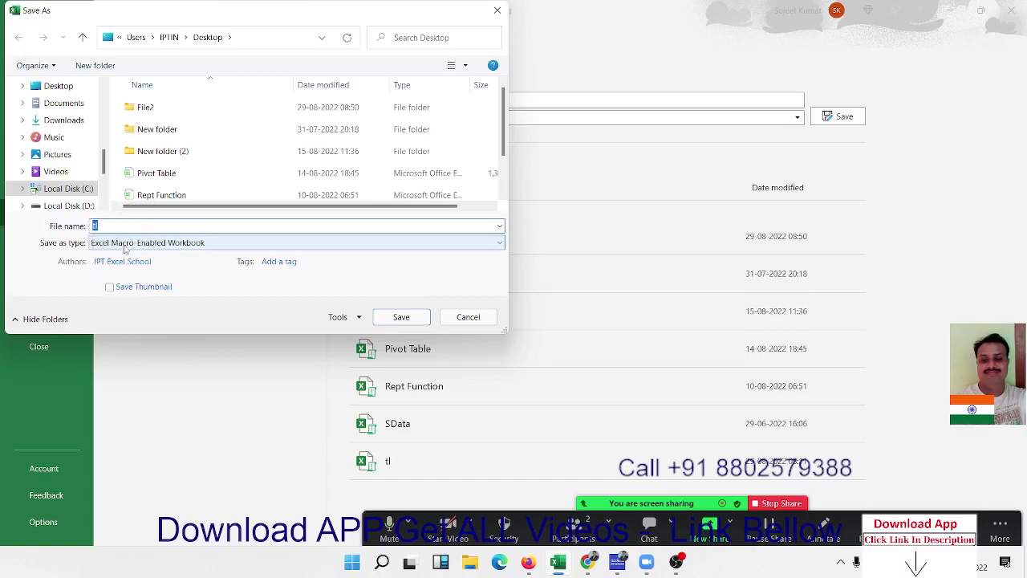
click(124, 243)
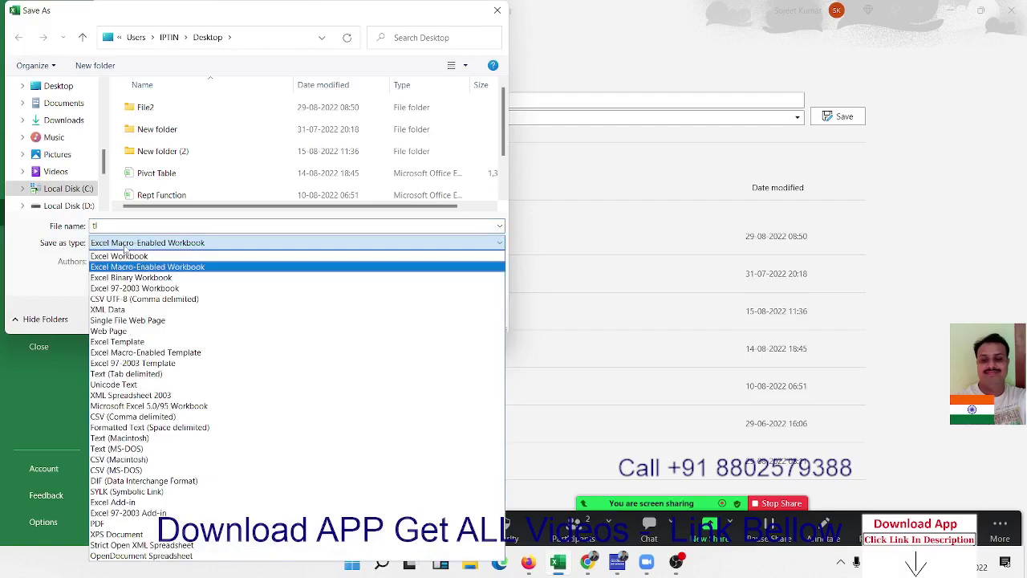
click(118, 255)
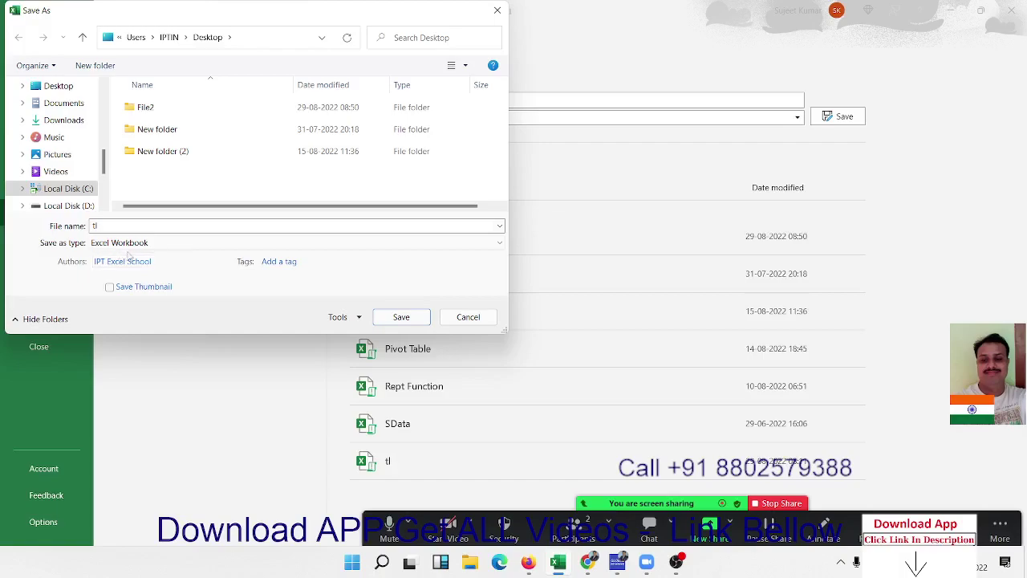
- Cancel the save, select C5, and open Macro Security showing VBA macros enabled
key(Escape)
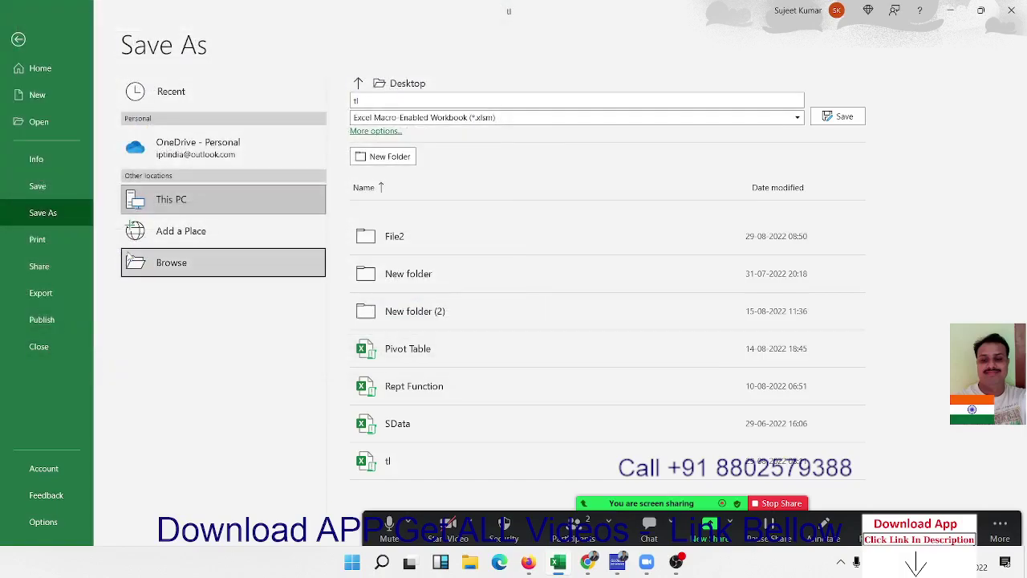
key(Escape)
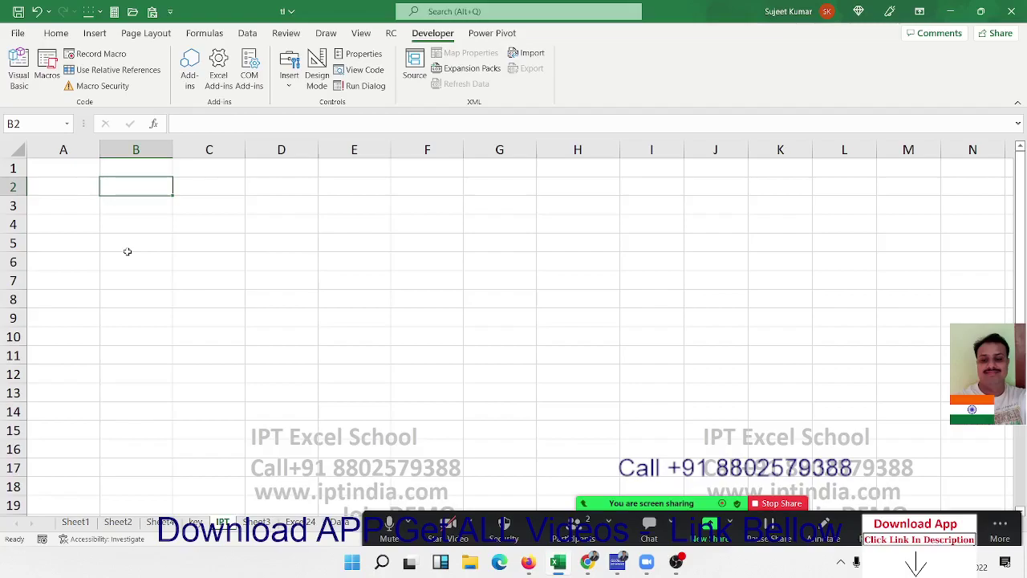
click(198, 239)
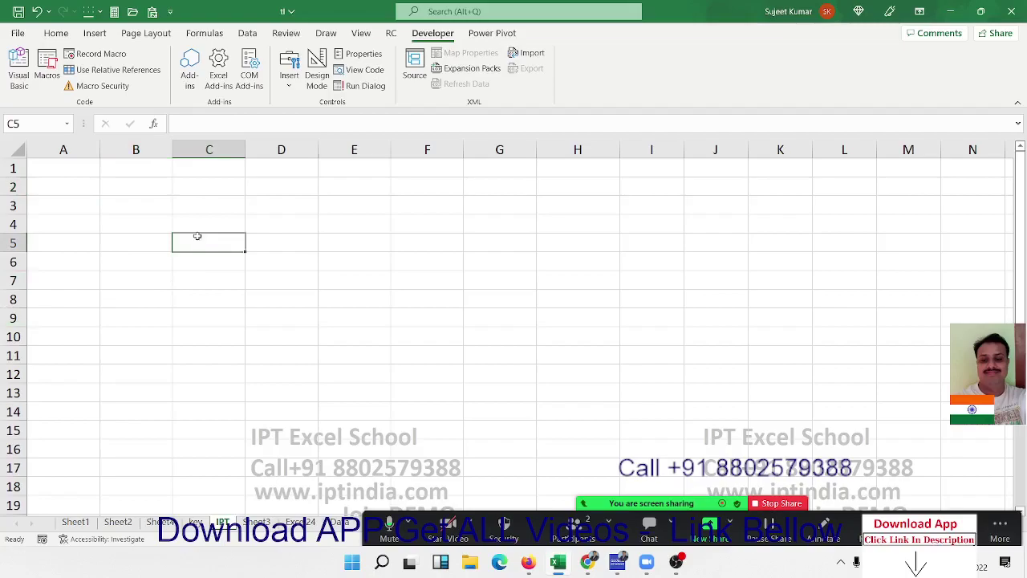
click(102, 89)
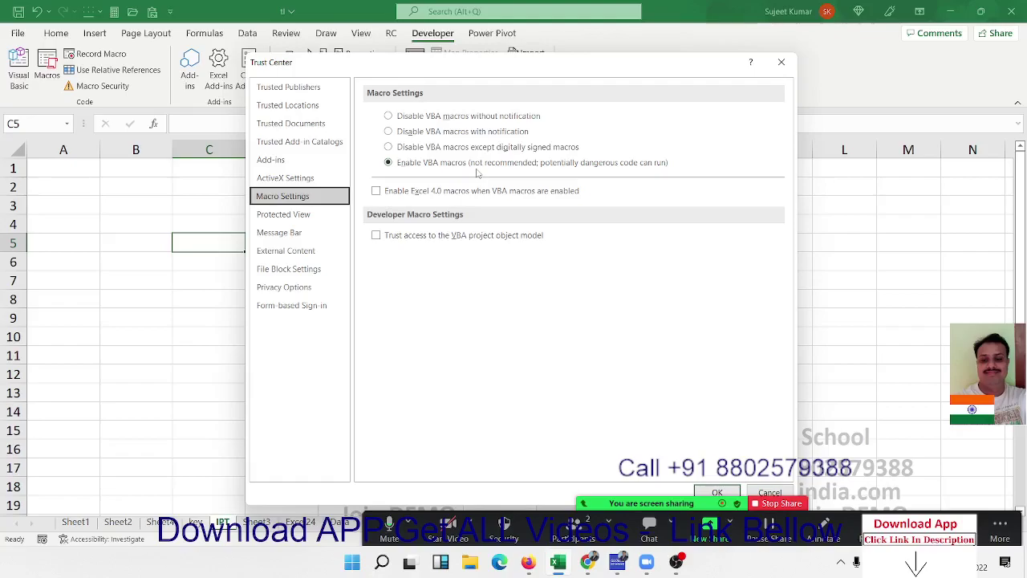
- Switch to File Explorer from the taskbar, landing on Quick access
click(474, 564)
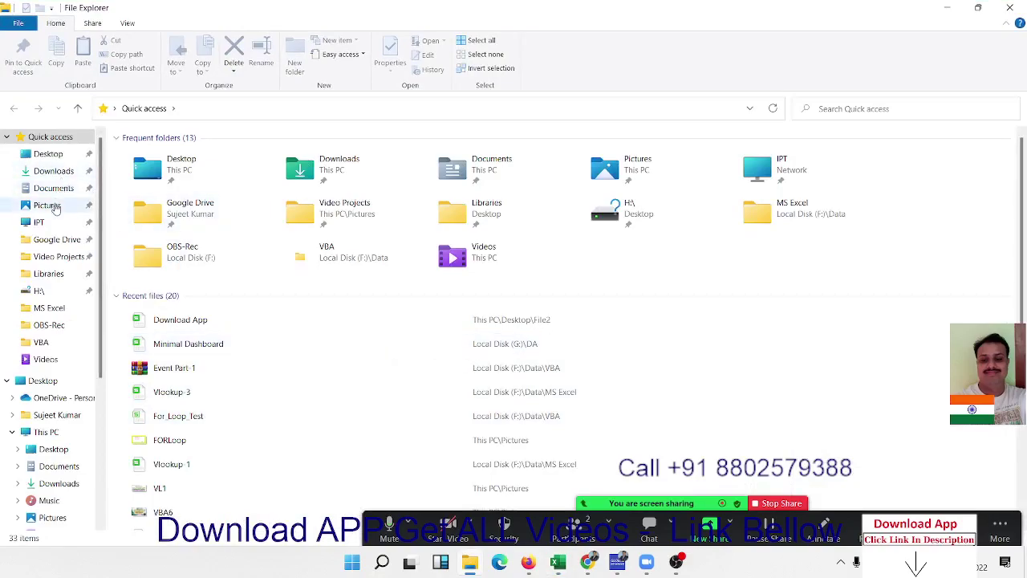
- Open the Desktop's File2 folder with its 19 items, then bring up the Start menu
click(63, 154)
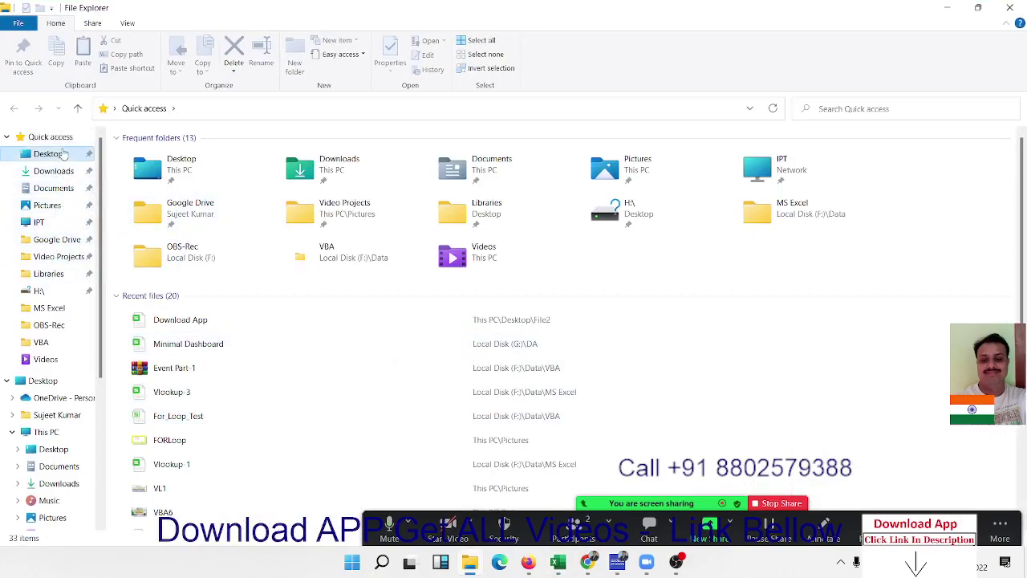
double_click(164, 185)
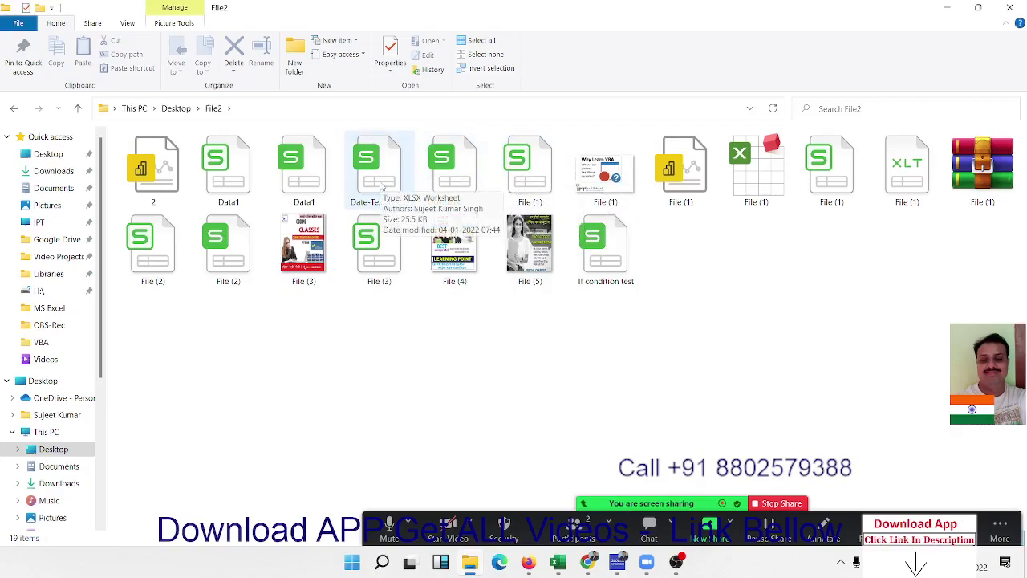
right_click(880, 319)
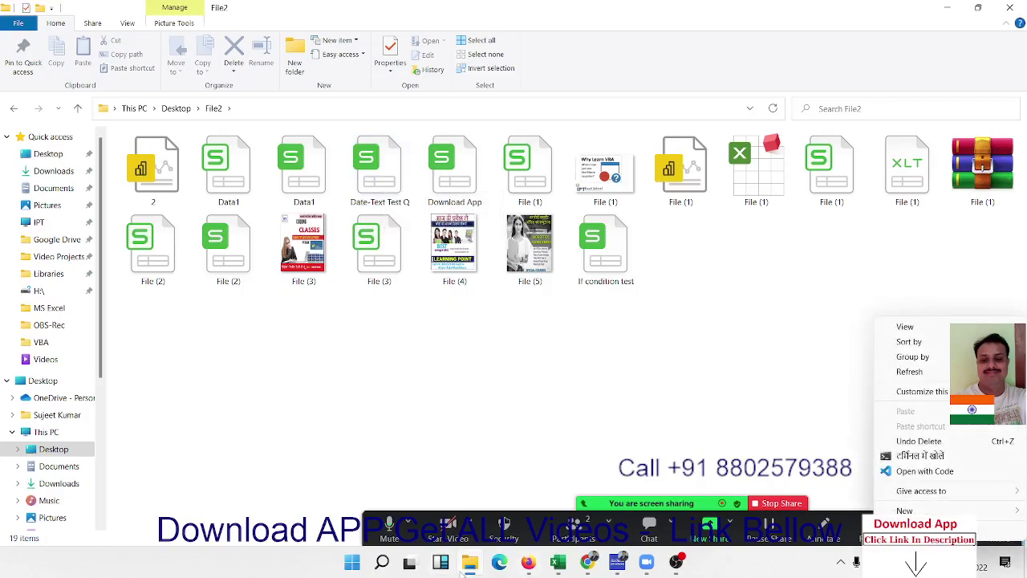
key(super)
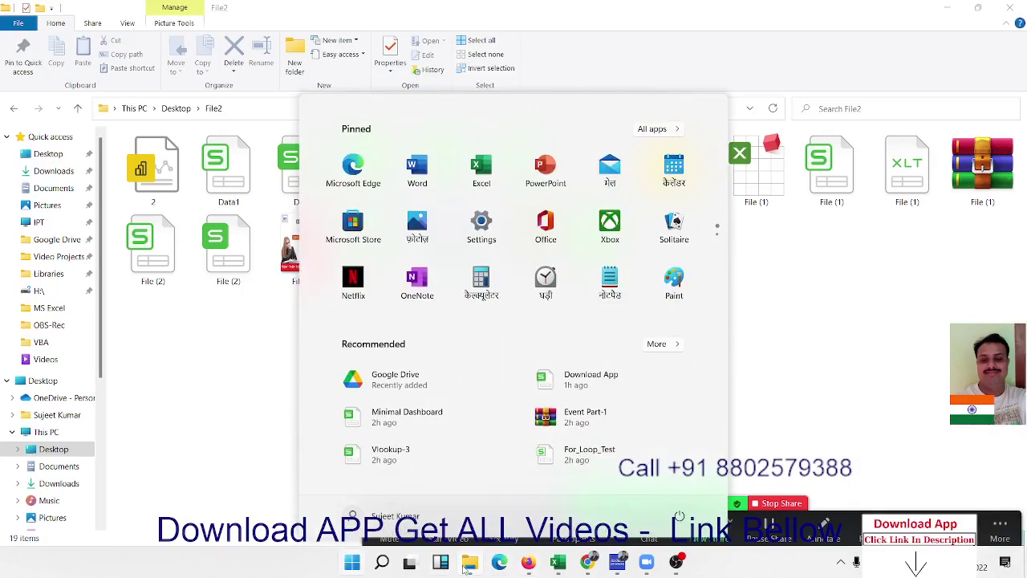
- Search 'control Panel' and launch Control Panel, showing All Control Panel Items as large icons
text(control Panel)
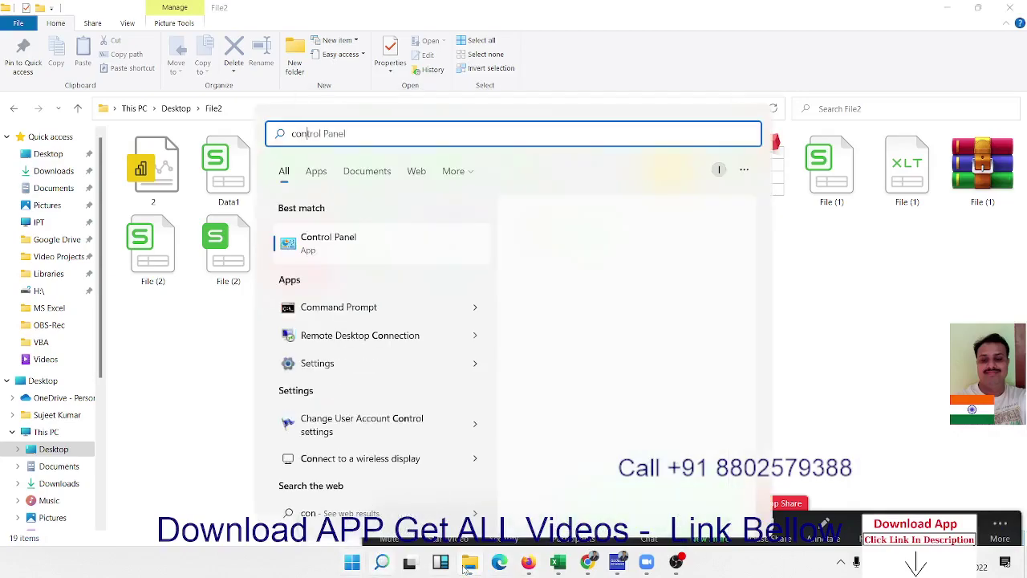
click(622, 247)
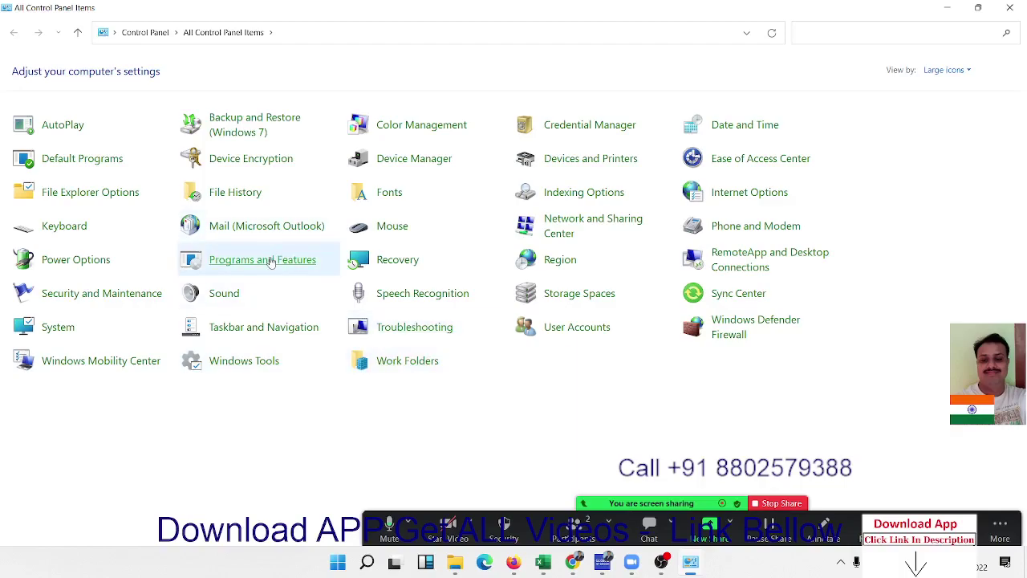
- Open Programs and Features and step through Google Drive, OBS Studio and other O entries
click(272, 260)
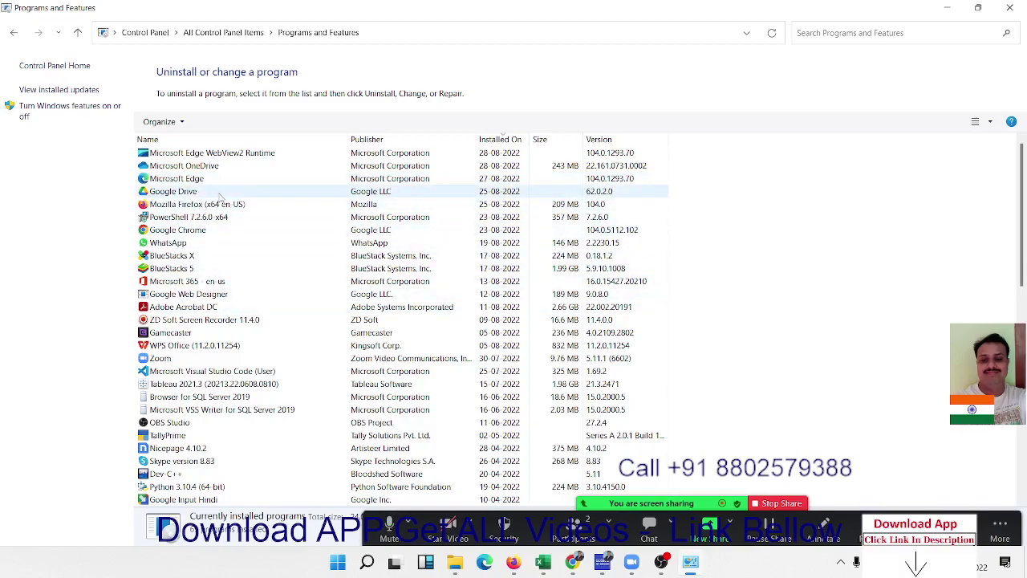
click(219, 196)
key(o)
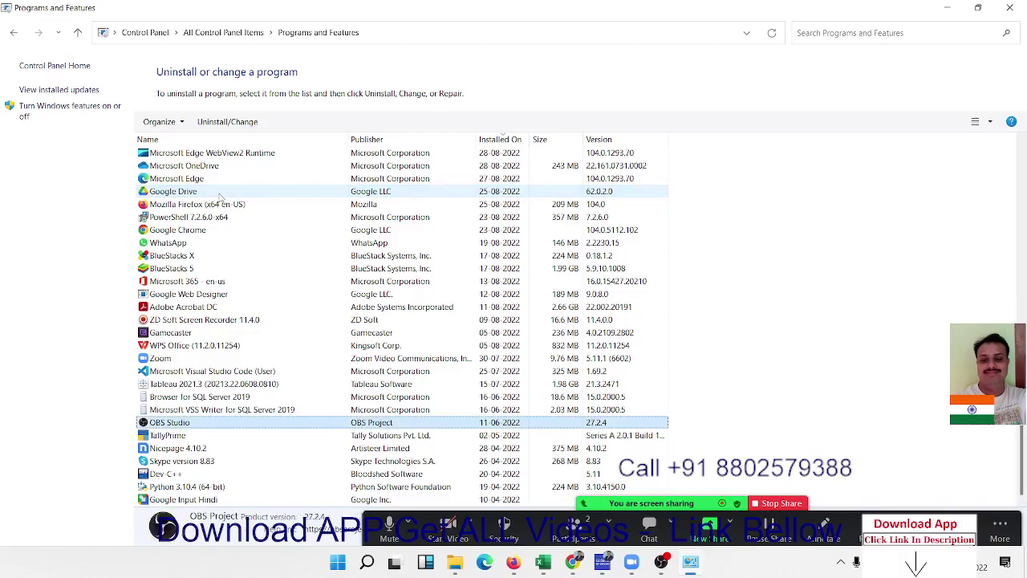
key(o)
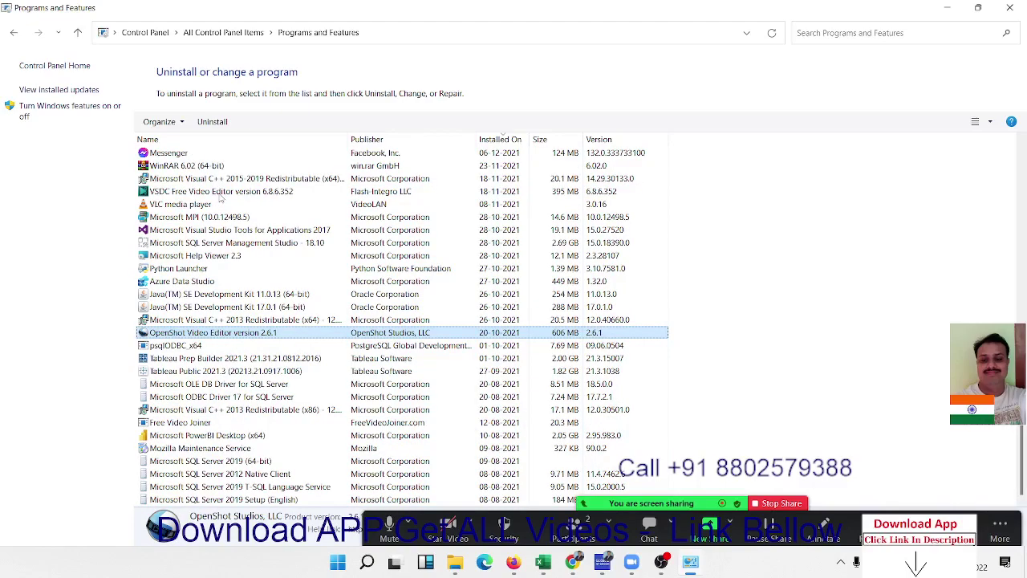
key(o)
key(o)
scroll(250, 263, up, 13)
scroll(251, 264, up, 1)
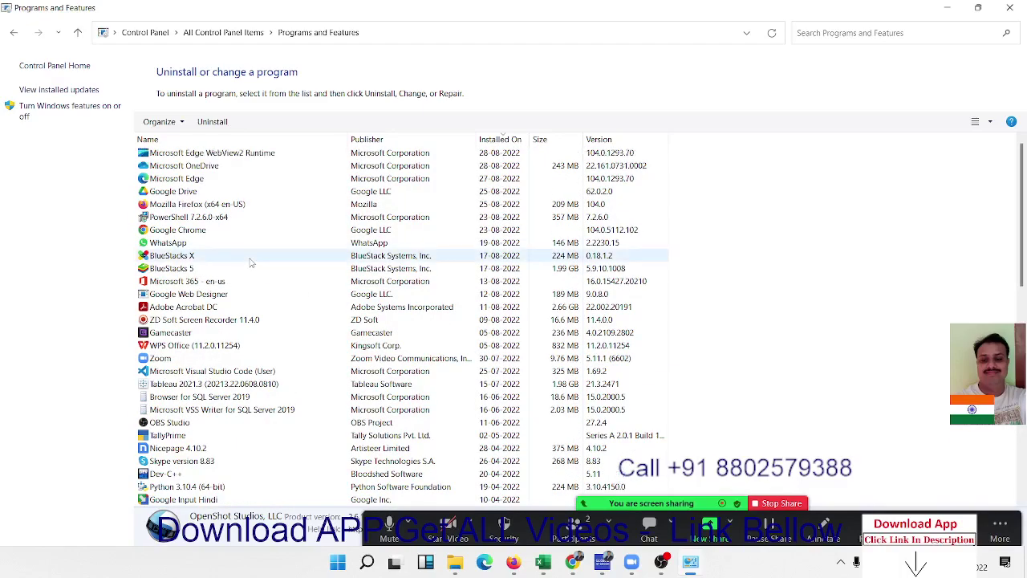
key(super)
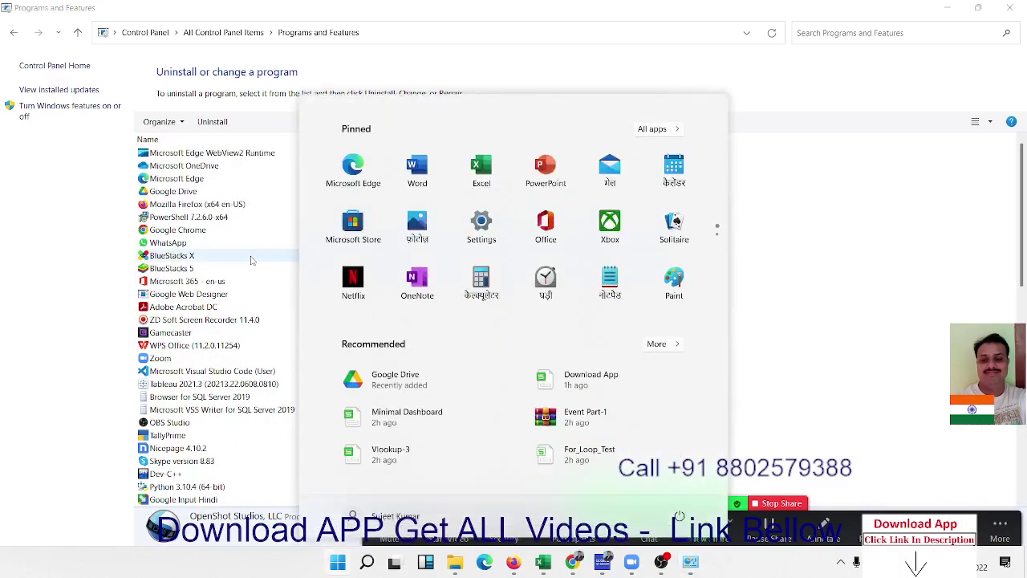
text(o)
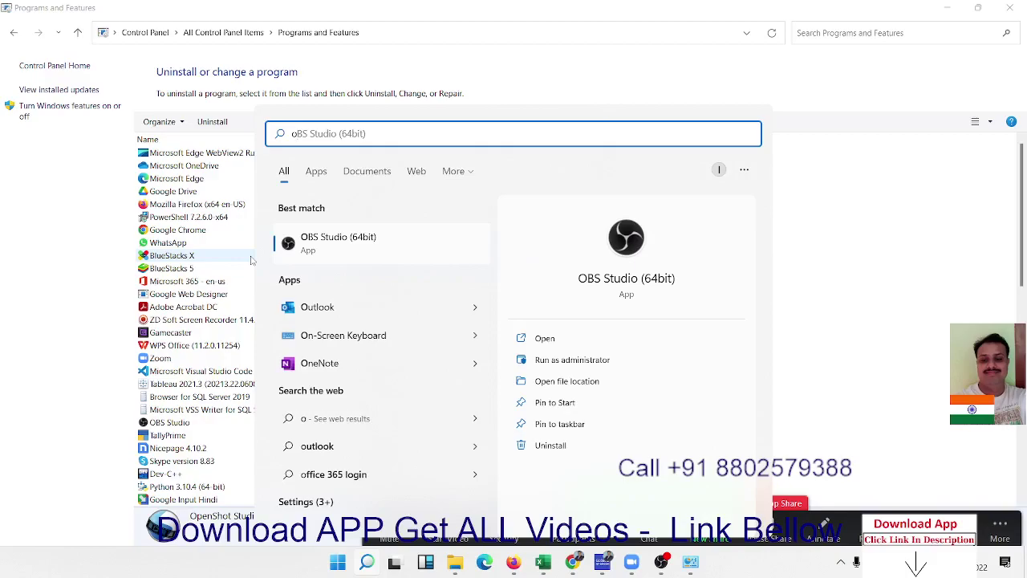
text(p)
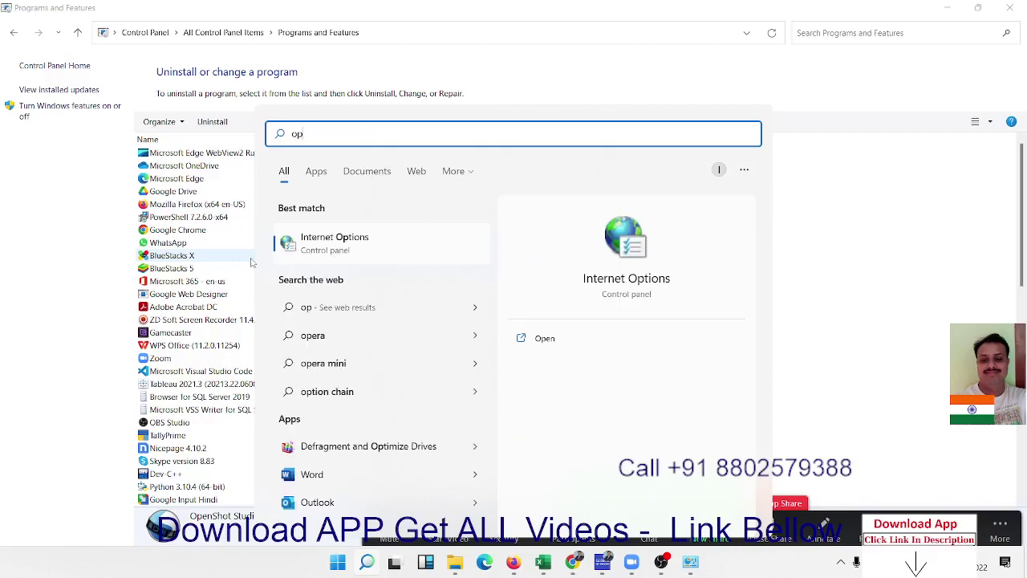
text(en)
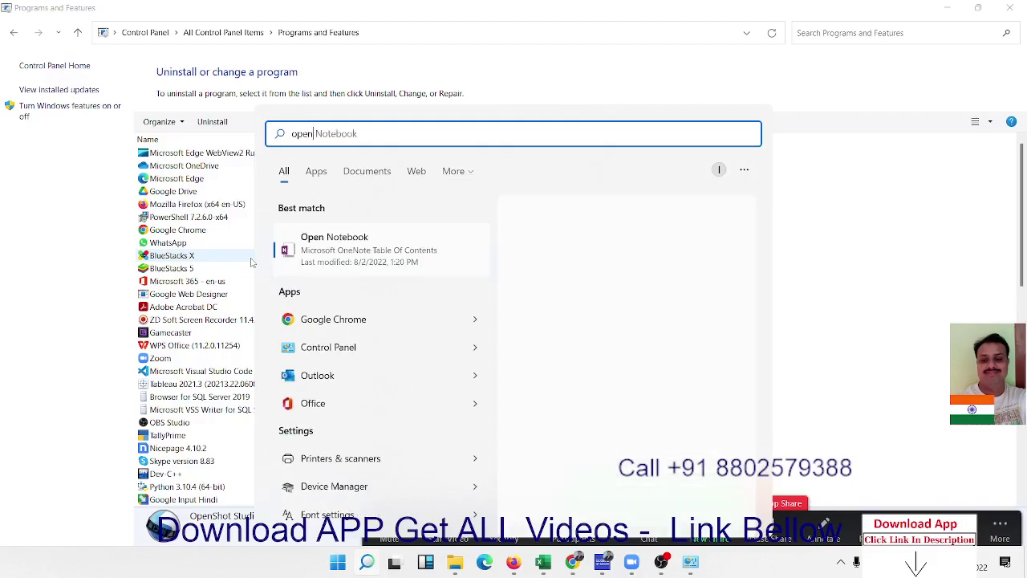
key(BackSpace)
key(BackSpace)
key(BackSpace)
key(BackSpace)
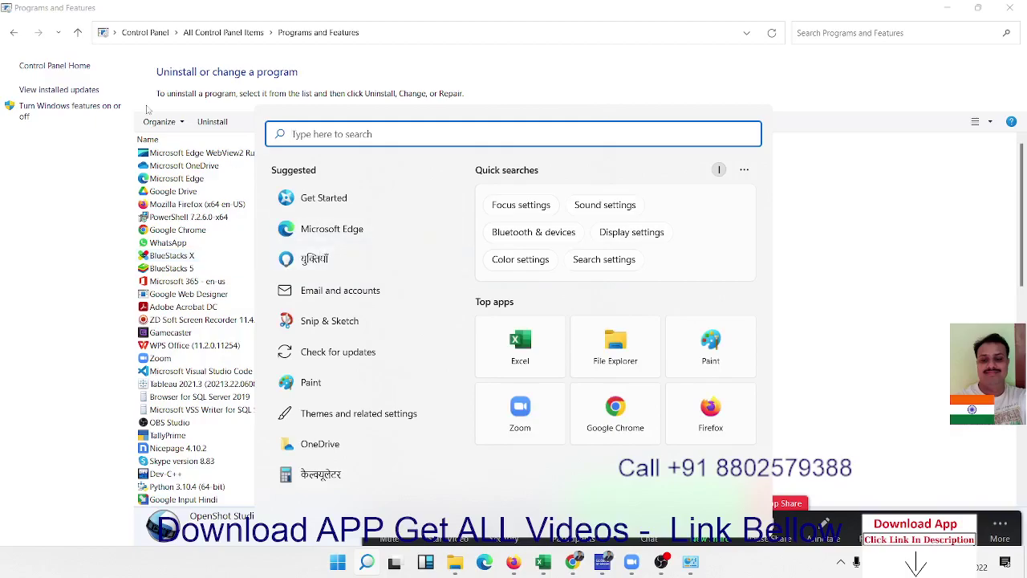
click(148, 125)
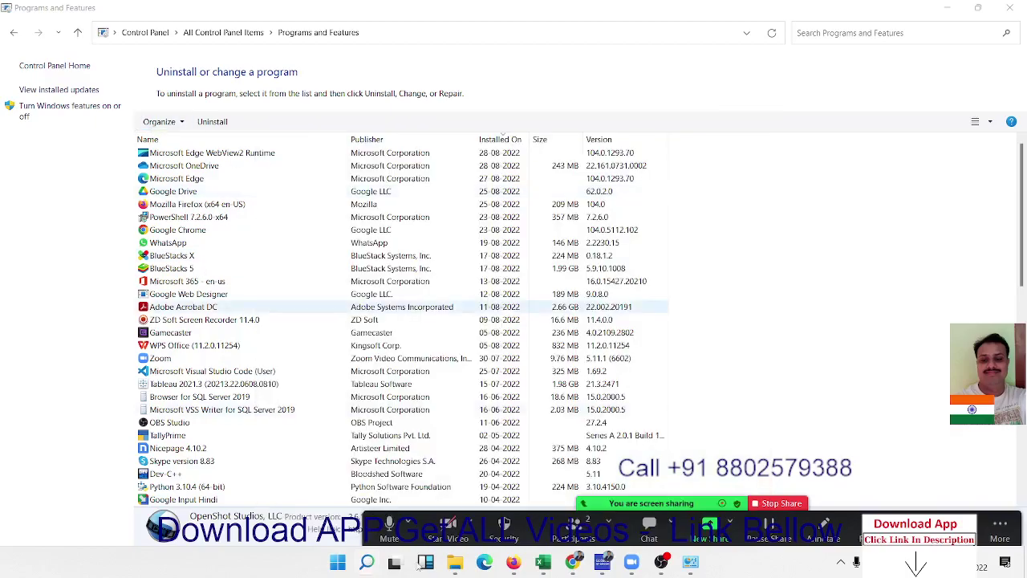
- Open Data1.xlsx from File2 in WPS Office, then Alt+Tab back to Programs and Features
click(460, 564)
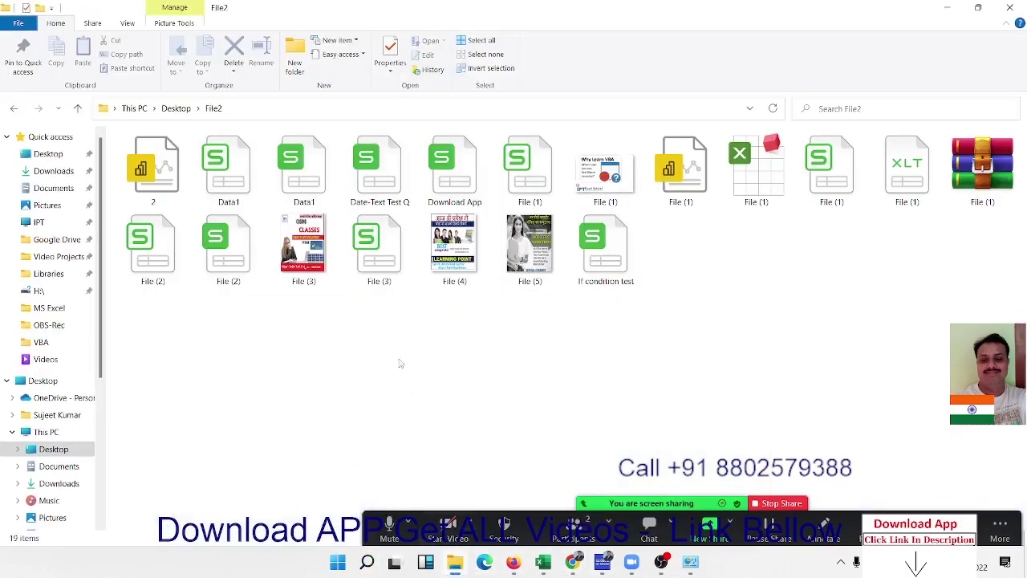
mouse_move(303, 170)
double_click(318, 185)
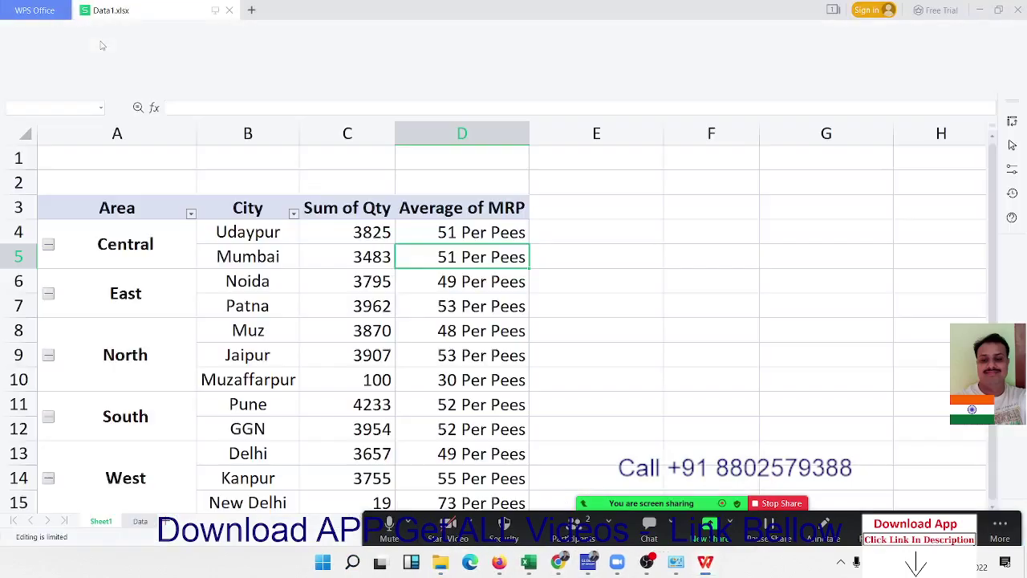
key(alt+Tab)
key(alt+Tab)
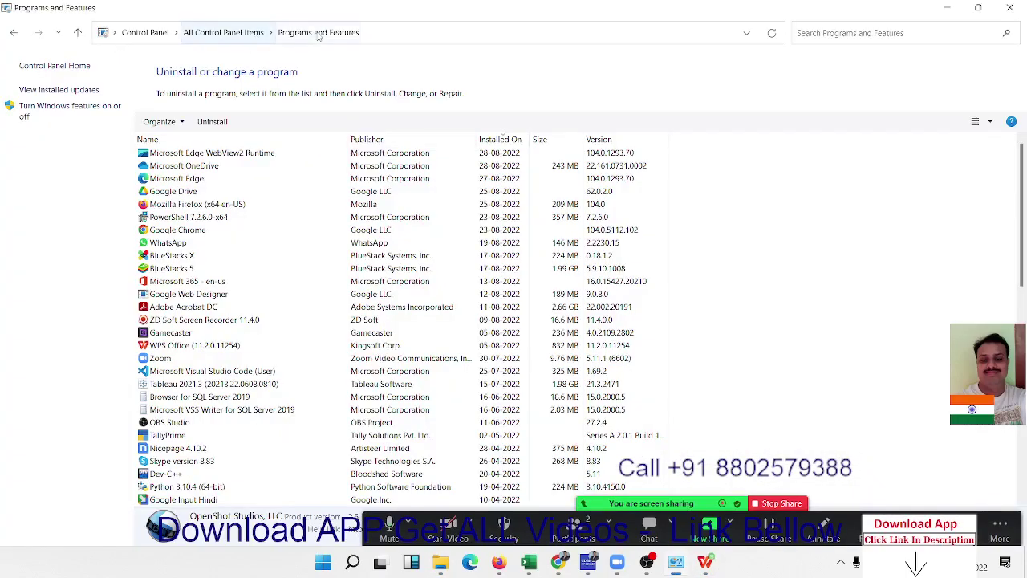
- Select WPS Office and launch its uninstaller with admin rights
click(243, 180)
key(w)
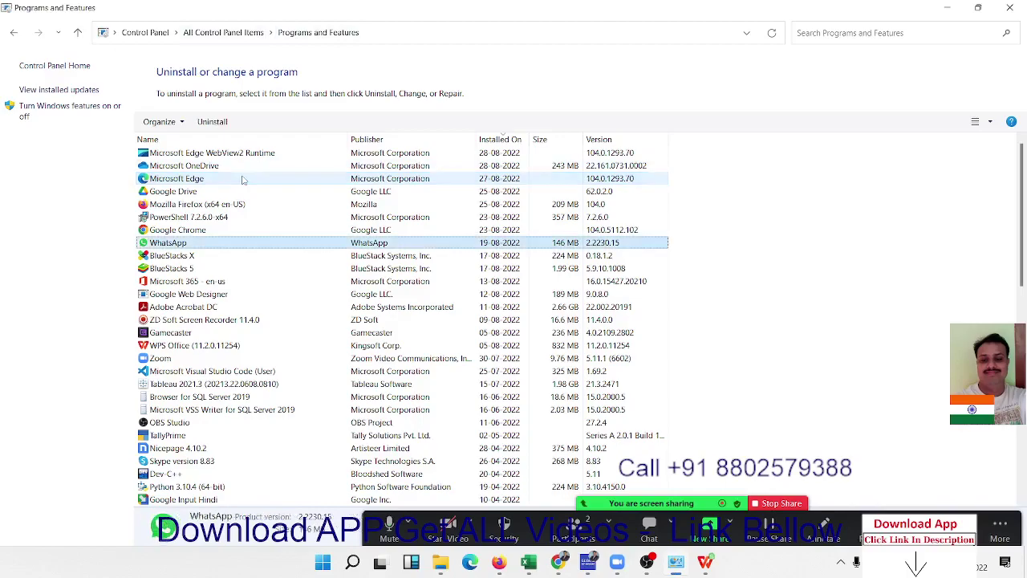
key(w)
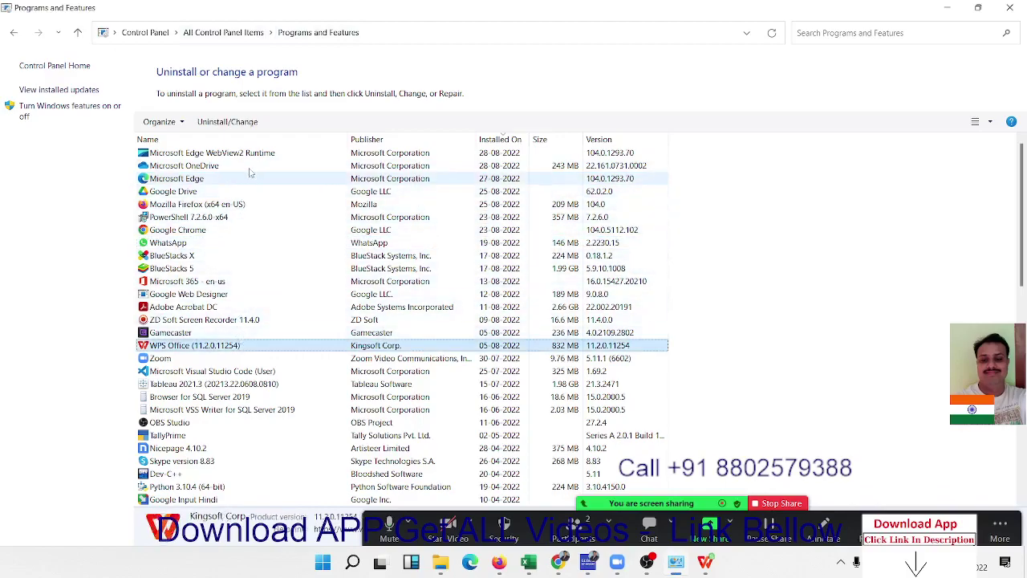
click(227, 121)
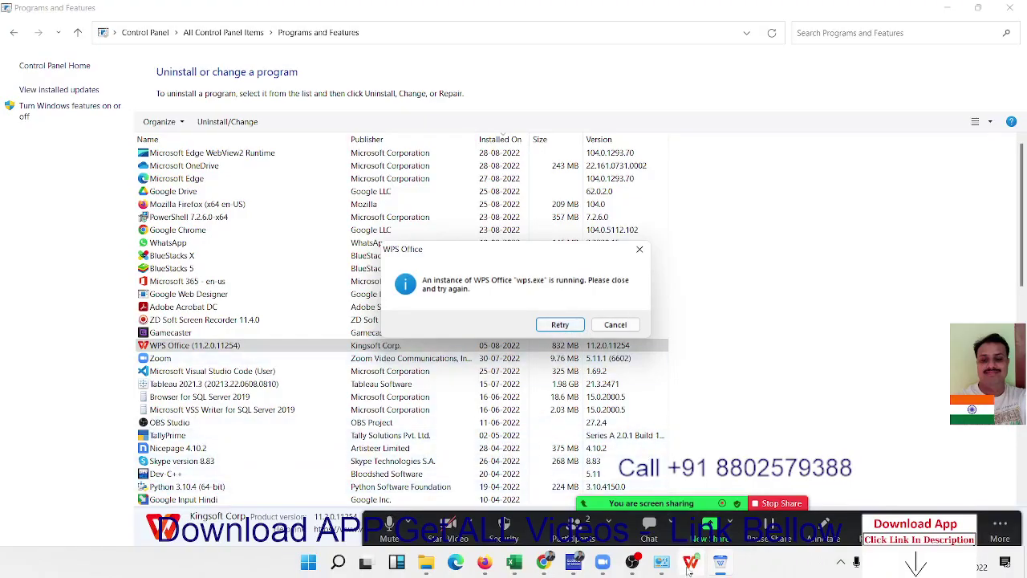
click(690, 563)
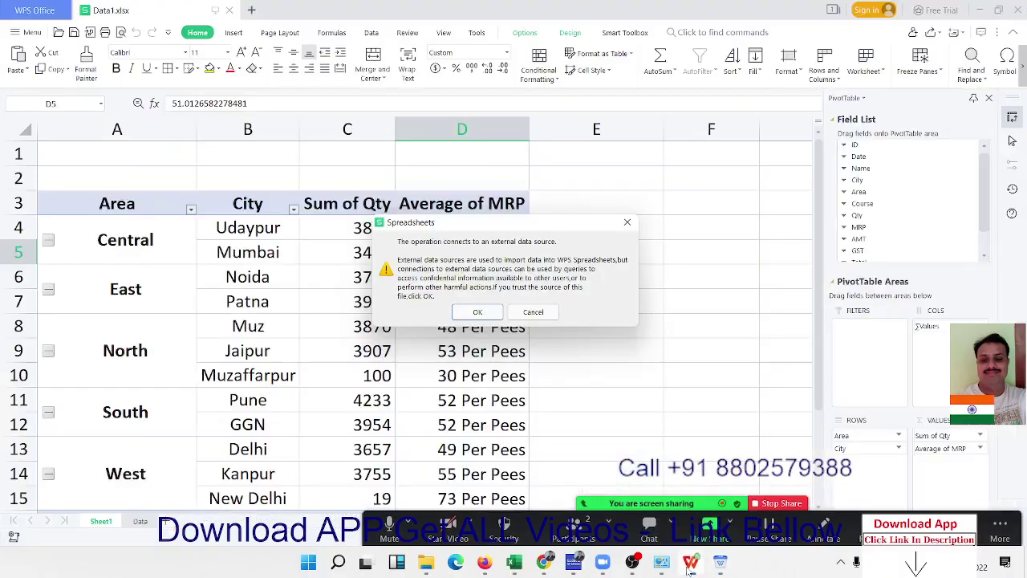
- Close the blocking WPS spreadsheet and retry the uninstall
click(478, 312)
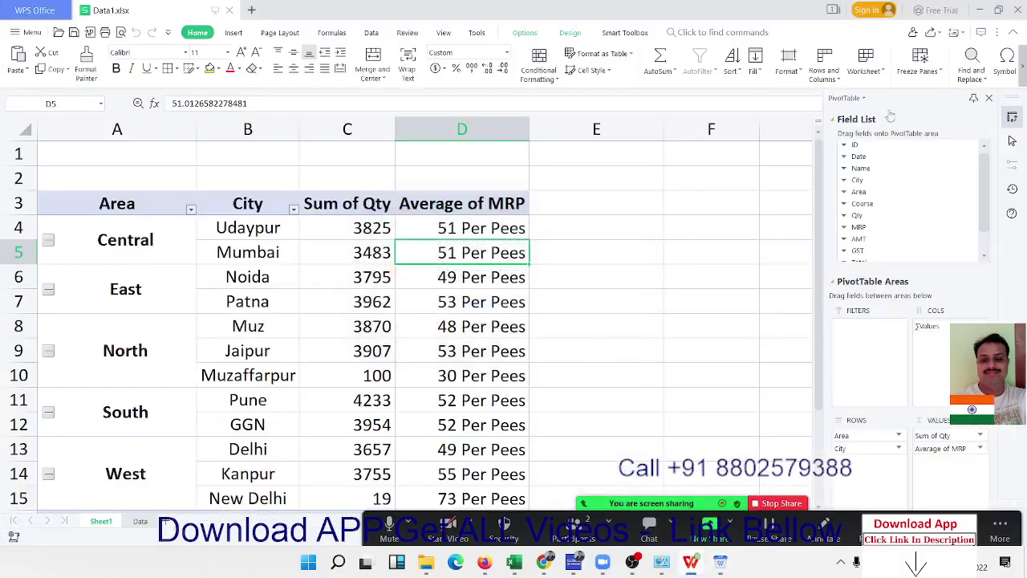
click(1015, 10)
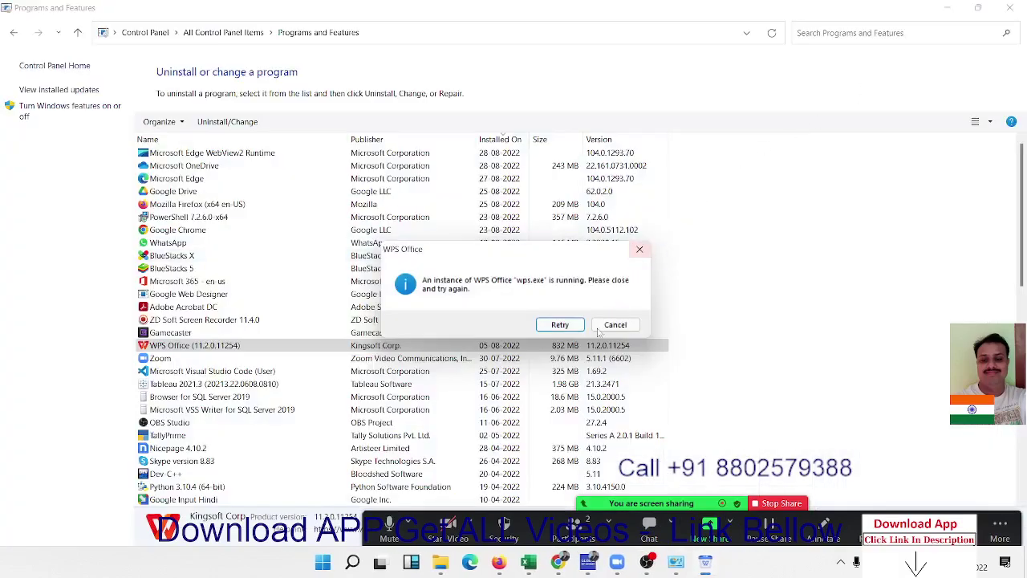
click(559, 329)
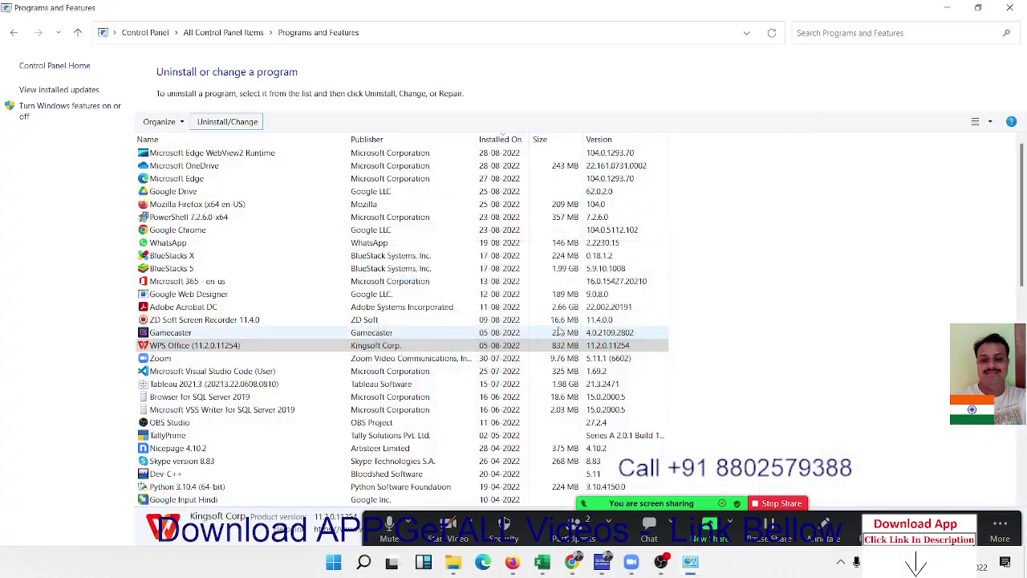
- Give 'Not friendly to use' as the reason, choose to clear WPS data, and start uninstalling
click(235, 125)
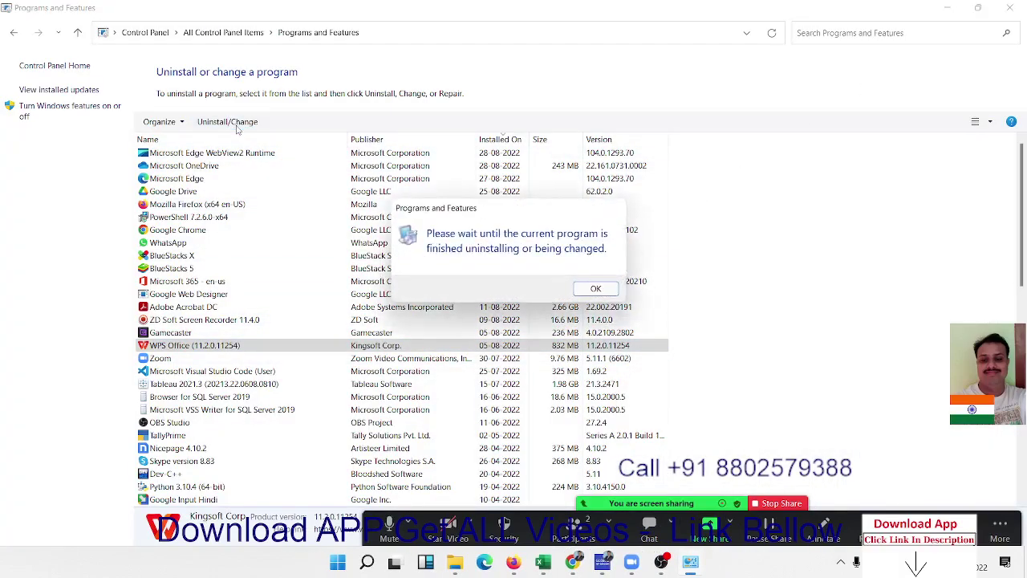
click(595, 289)
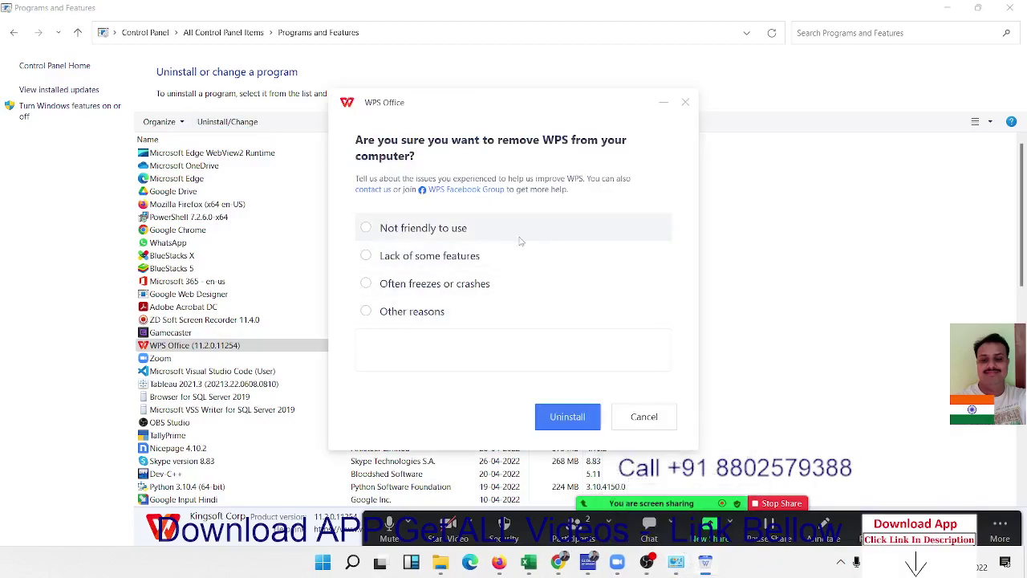
click(516, 239)
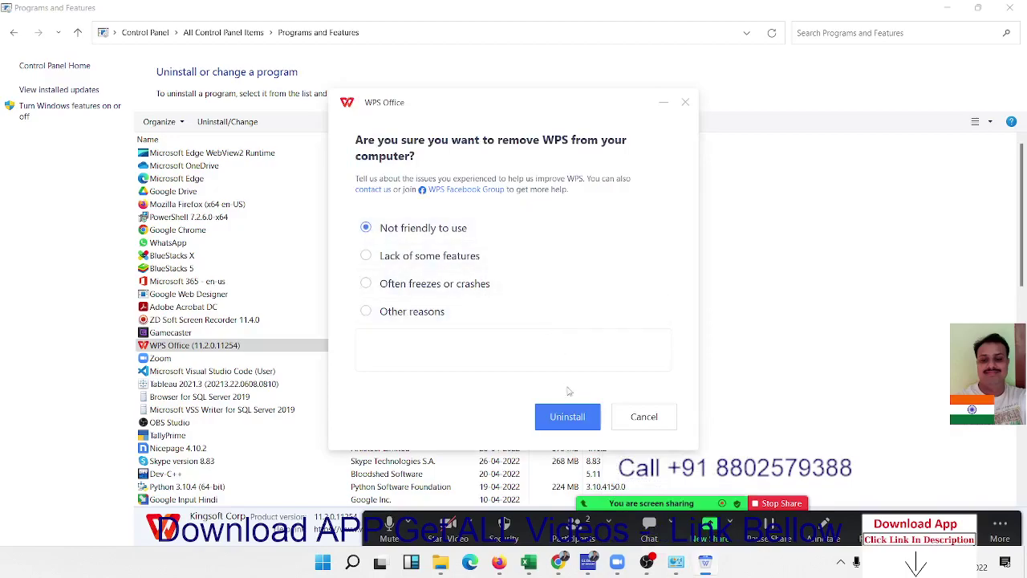
click(567, 415)
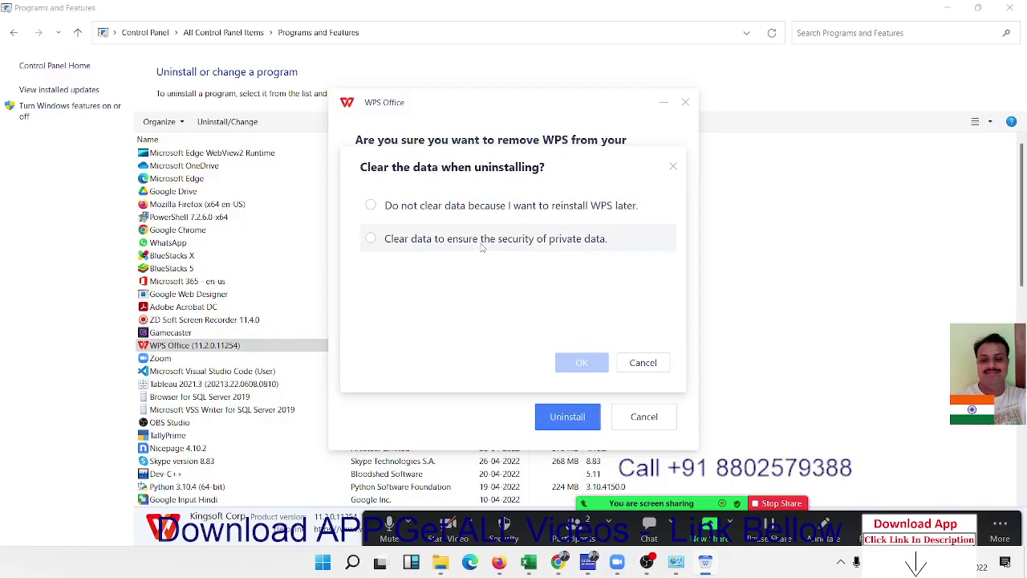
click(481, 241)
click(583, 363)
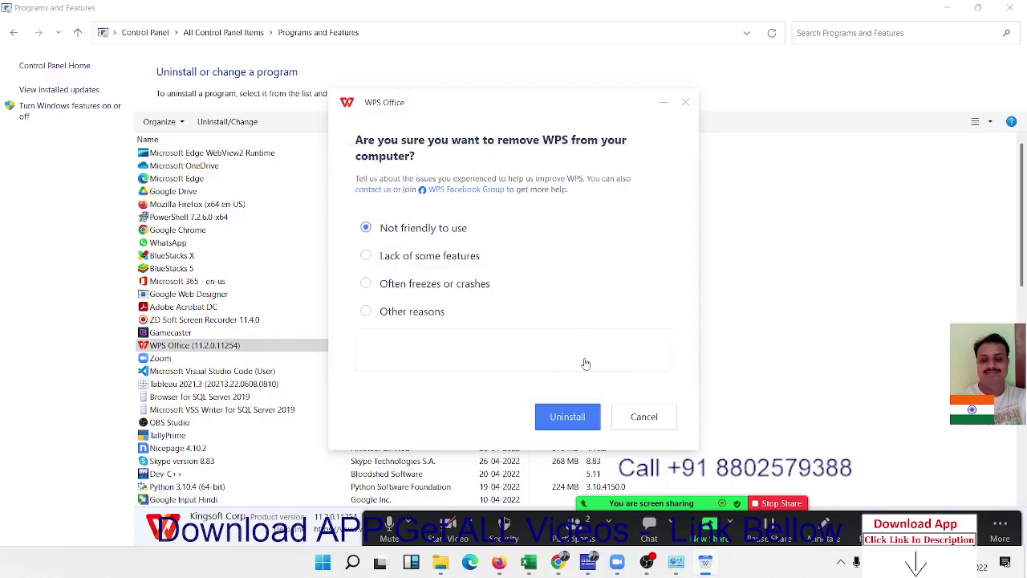
click(571, 413)
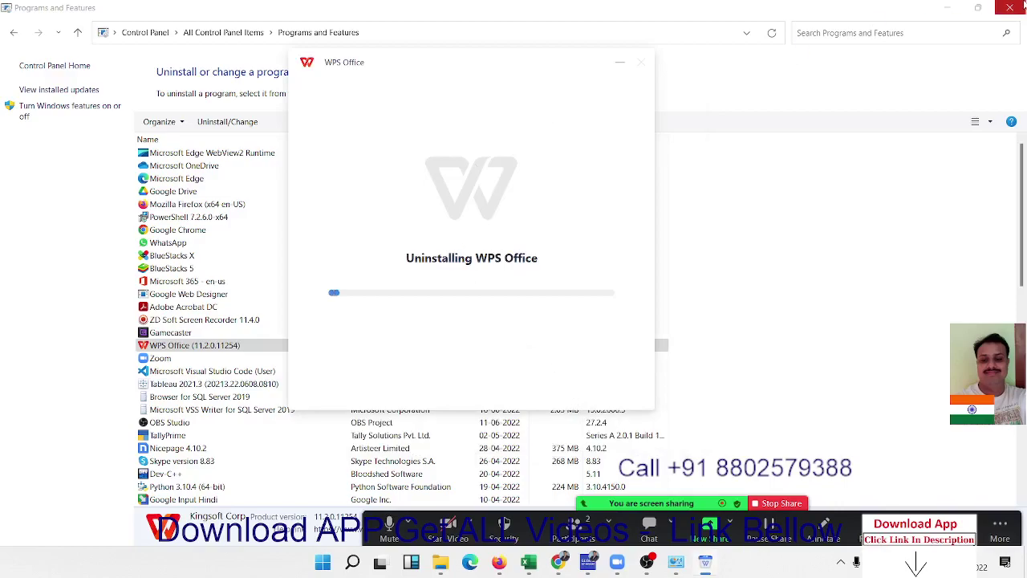
- Close the Programs and Features window while the WPS uninstall keeps running
click(1010, 8)
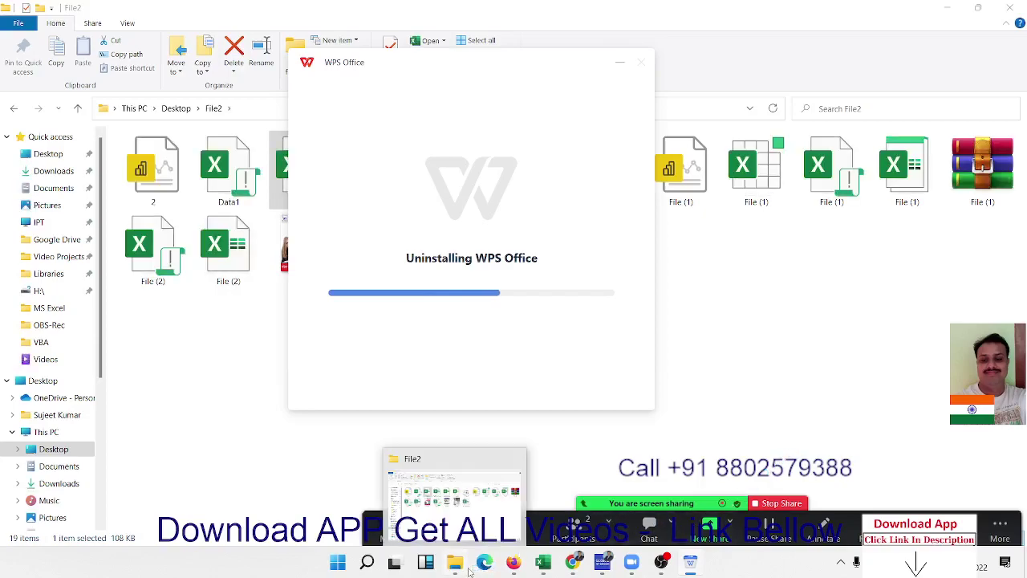
- Browse the Downloads folder, then the Zoom folder inside Documents
click(431, 506)
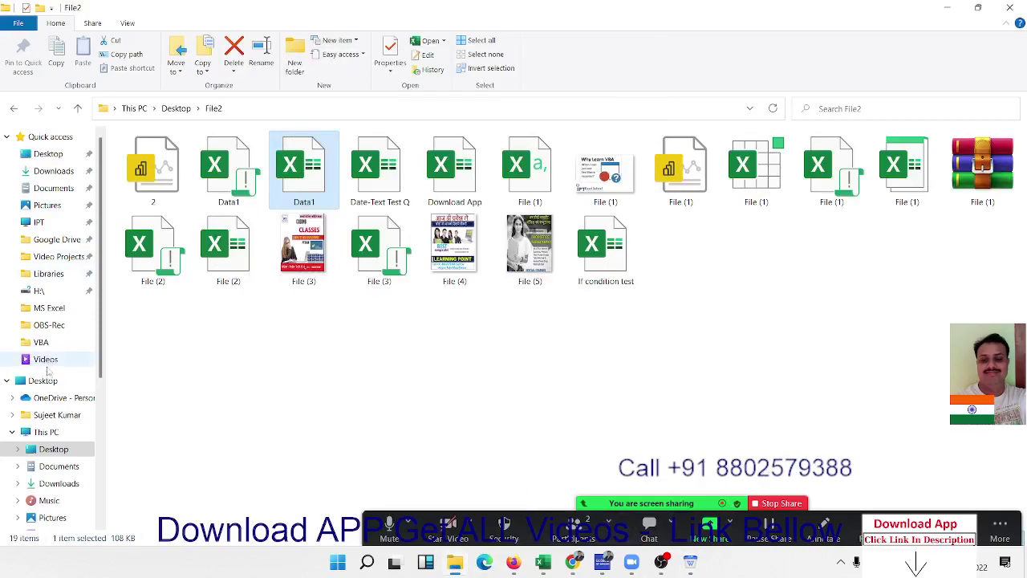
click(59, 484)
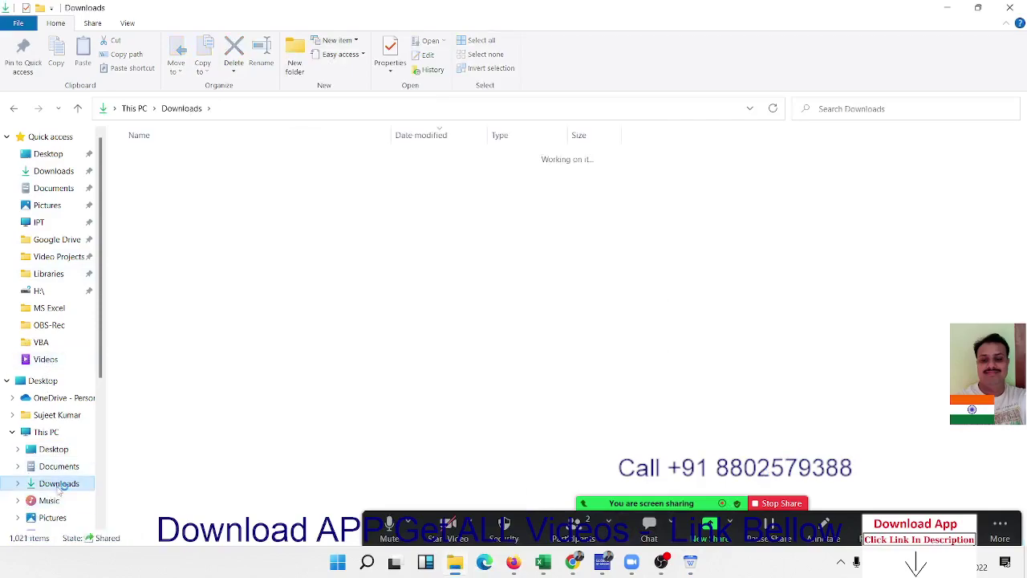
scroll(59, 494, down, 1)
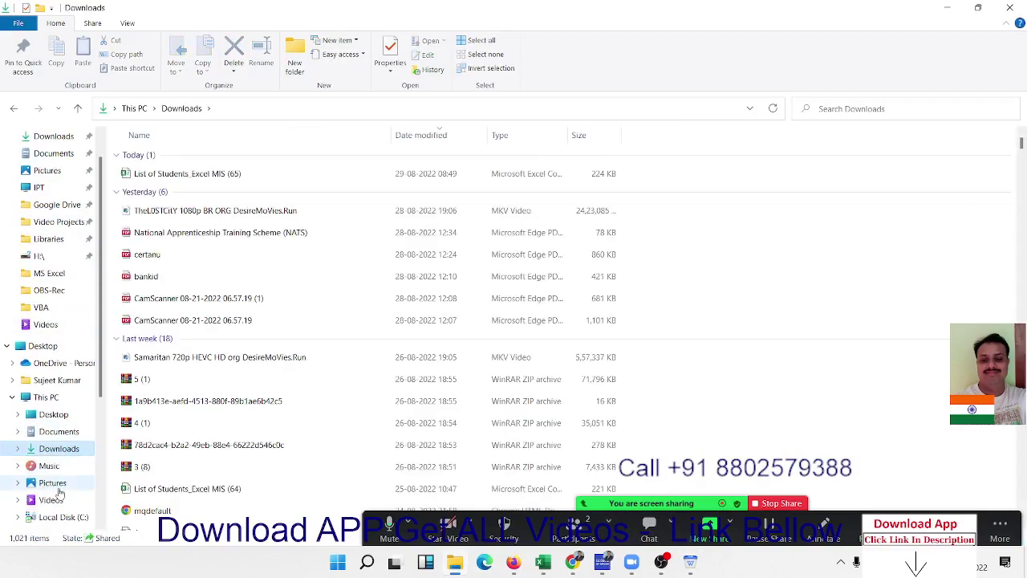
scroll(60, 489, down, 1)
scroll(64, 386, up, 2)
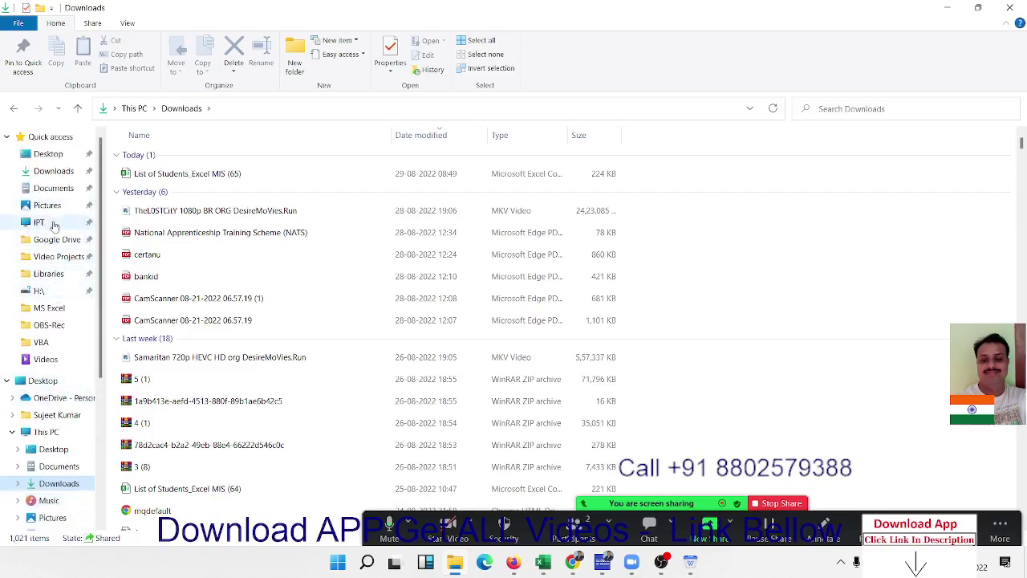
click(69, 189)
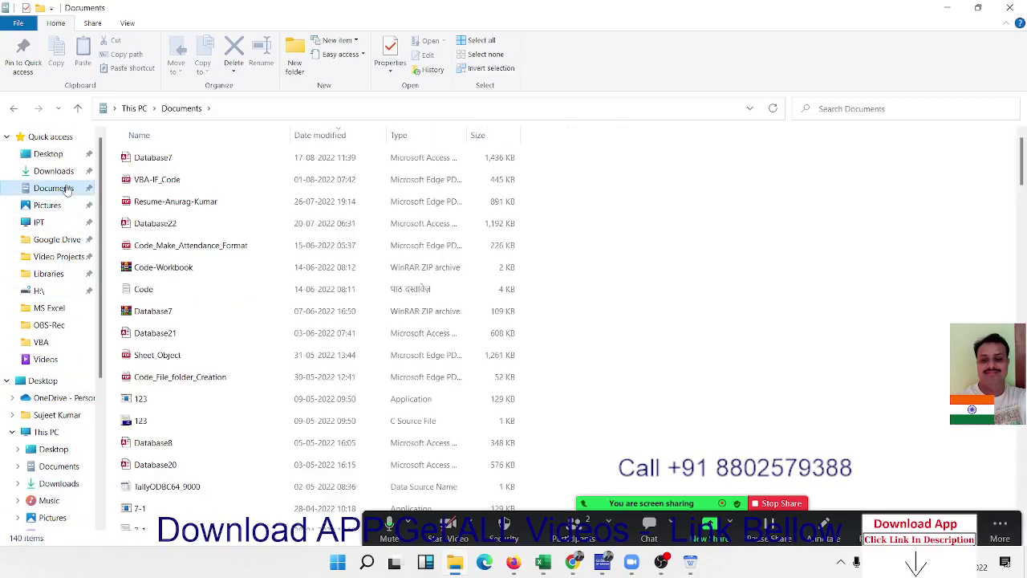
scroll(303, 388, down, 3)
scroll(303, 388, down, 10)
scroll(336, 373, down, 20)
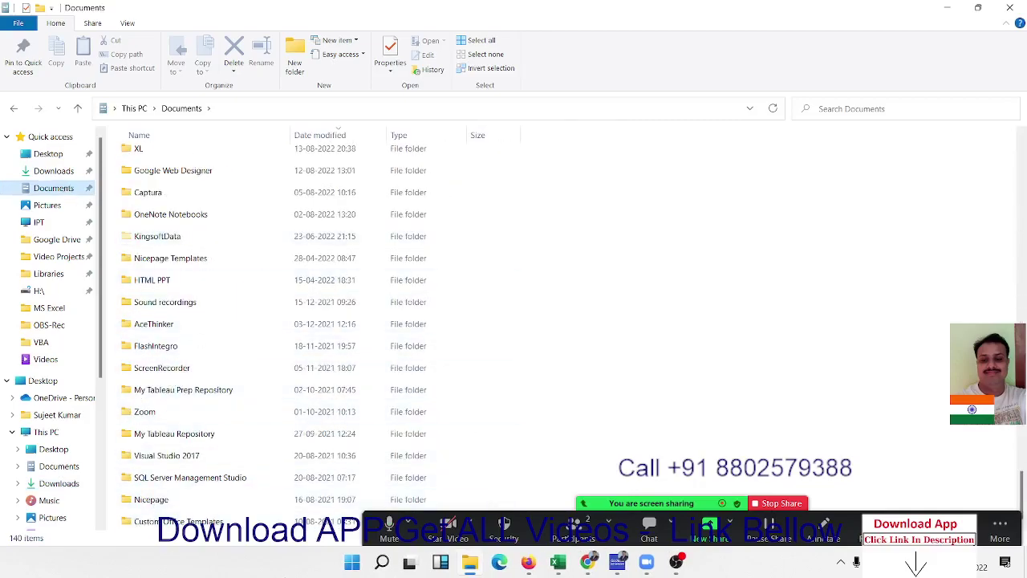
double_click(171, 414)
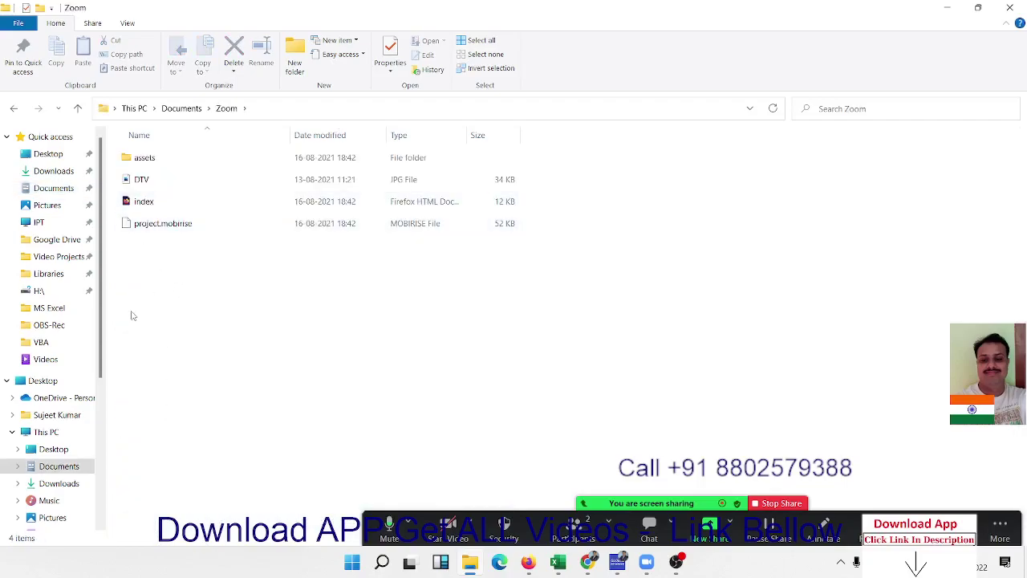
- Close the Explorer window and reopen File Explorer from the taskbar at Quick access
click(1009, 8)
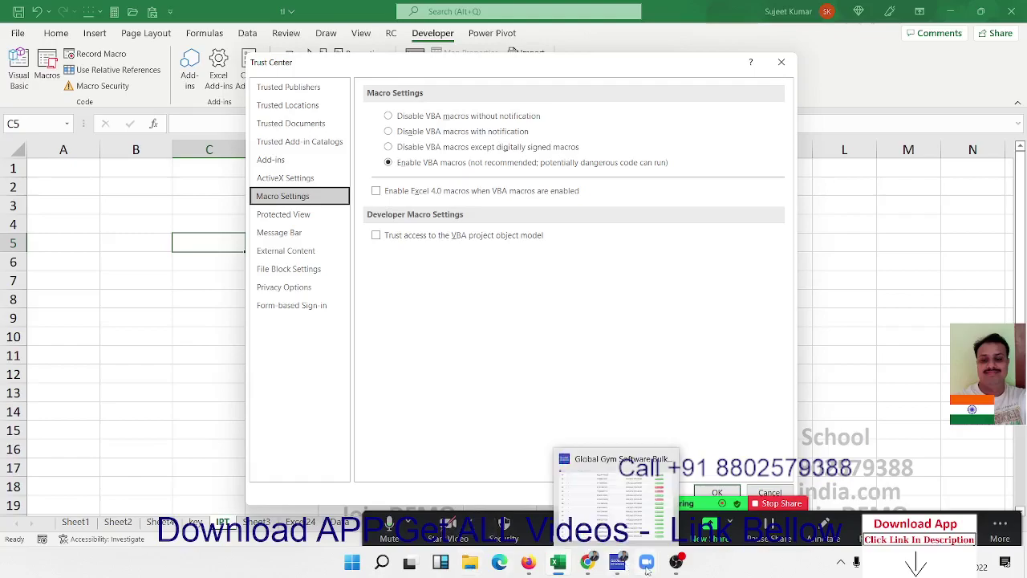
click(470, 563)
click(470, 563)
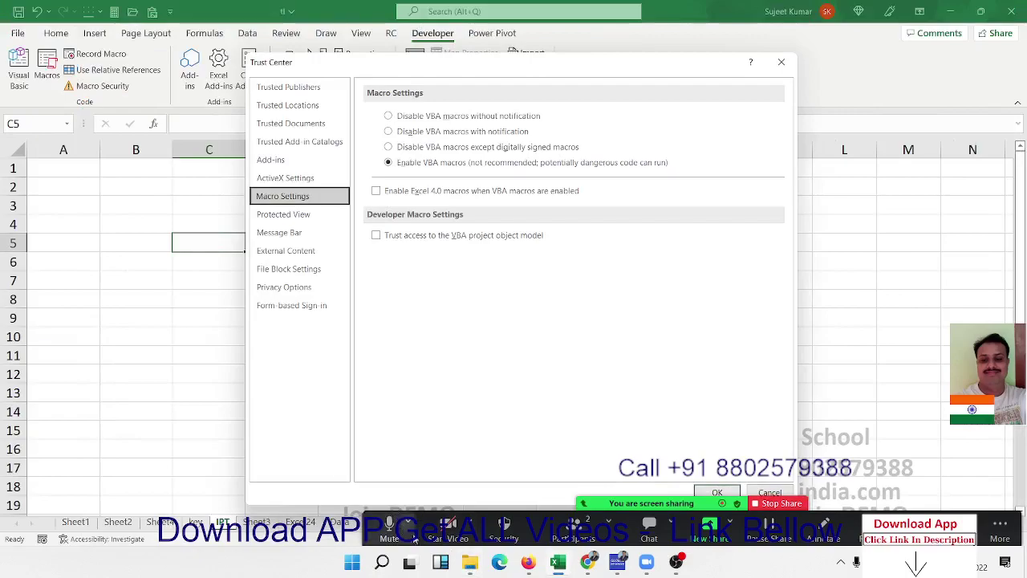
click(470, 563)
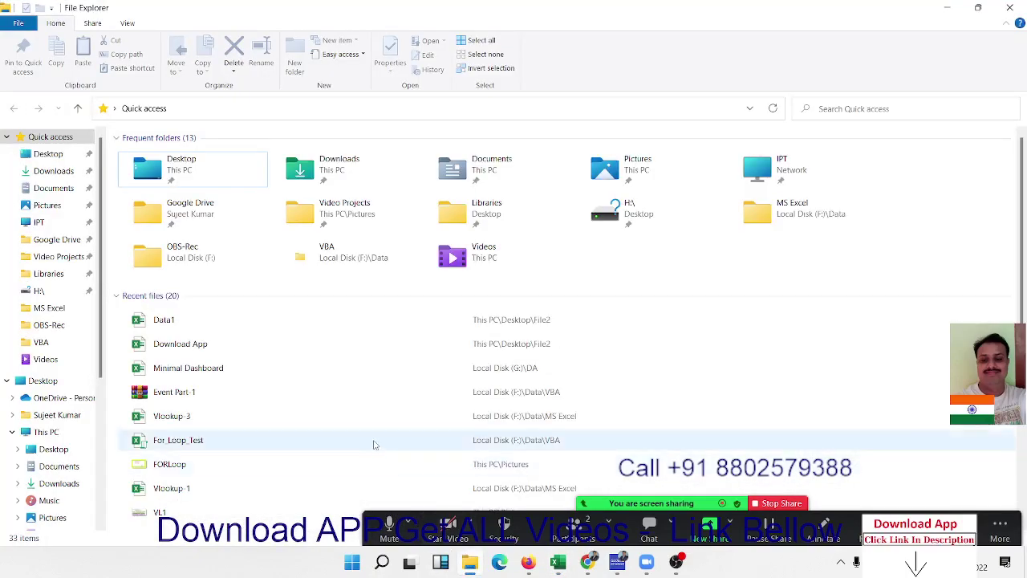
- Open the Desktop's File2 folder and select the File (1), Date-Text test and Data1 workbooks
click(67, 160)
double_click(152, 169)
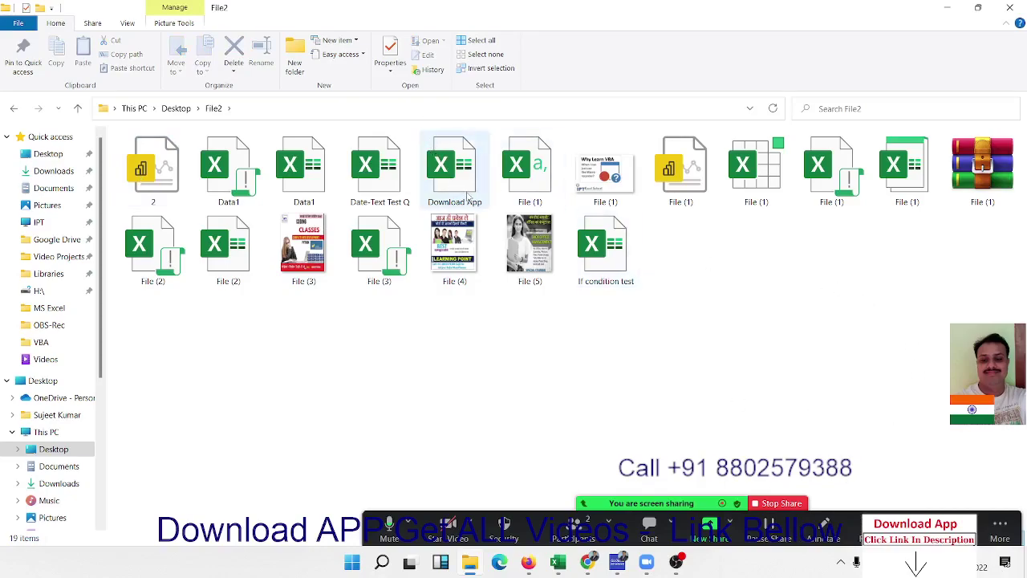
click(528, 187)
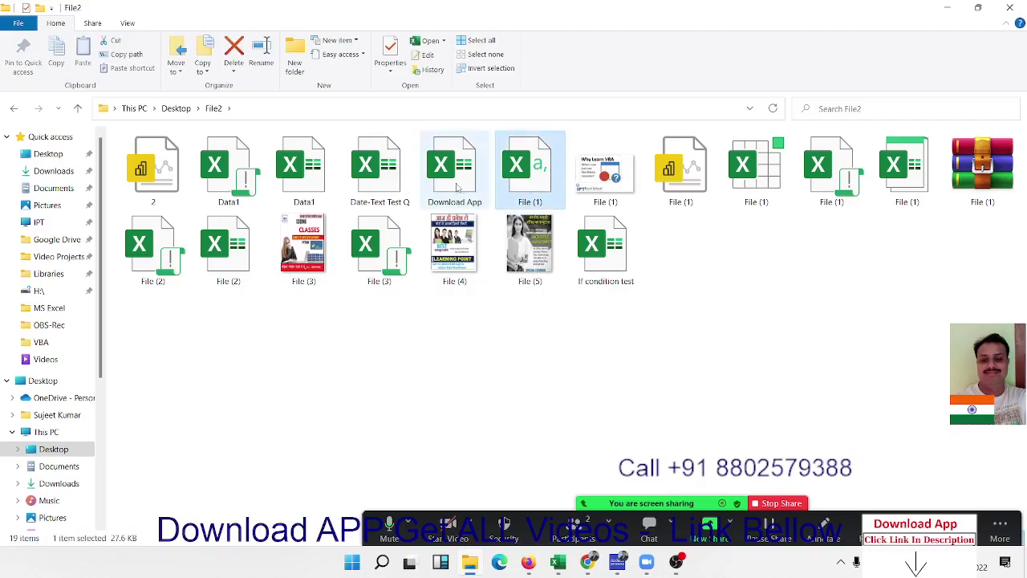
click(393, 171)
click(302, 165)
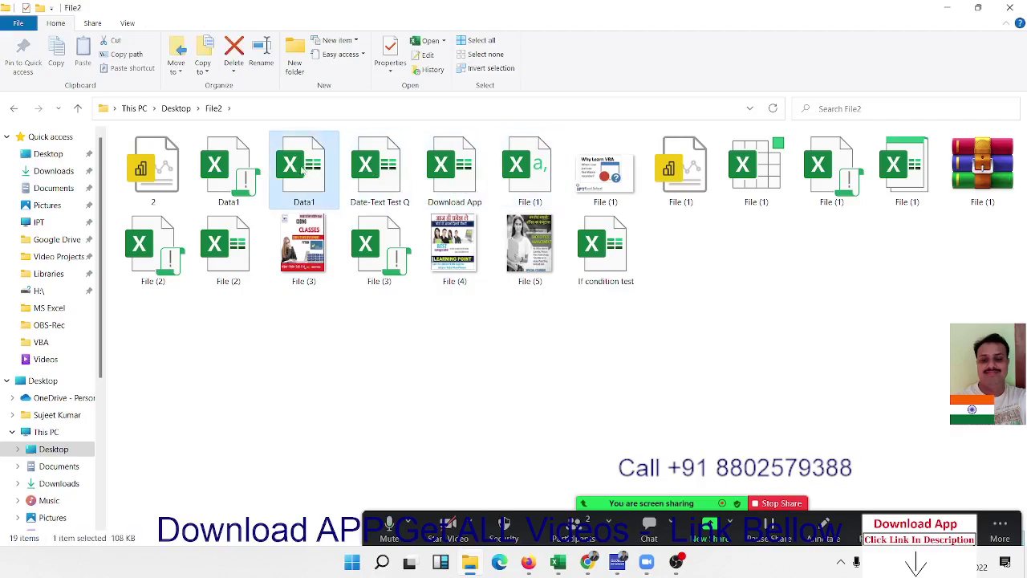
click(400, 183)
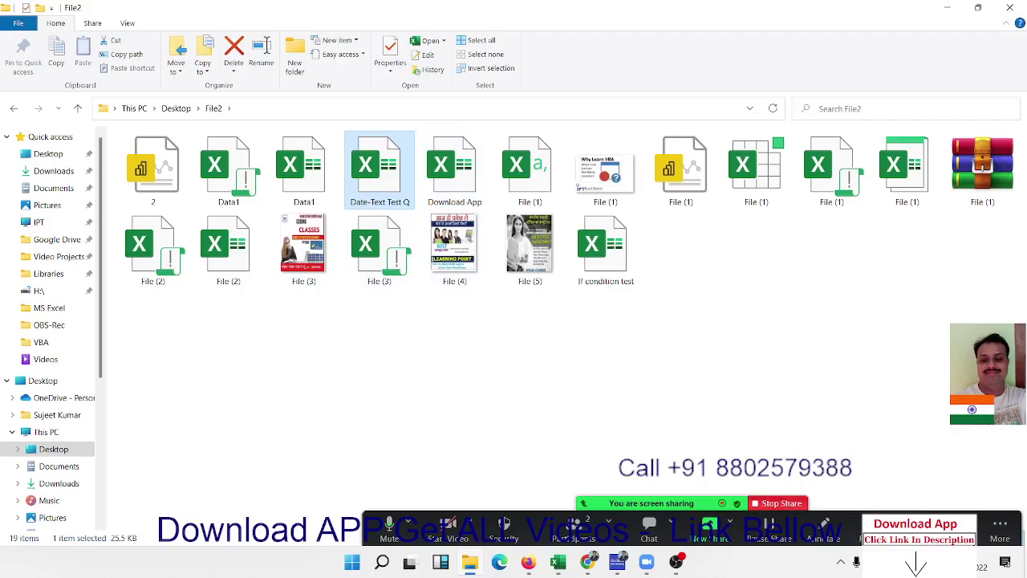
- Circle the Date-Text test, Download App and File (1) workbooks with Zoom's annotation pen
click(824, 526)
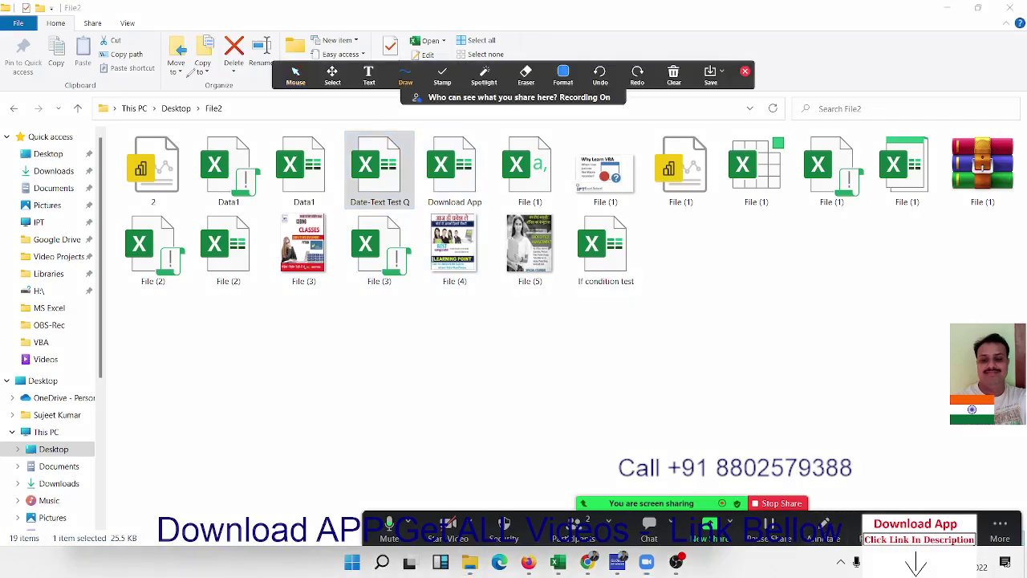
mouse_move(345, 117)
mouse_down()
mouse_move(541, 110)
mouse_move(563, 144)
mouse_move(568, 181)
mouse_move(560, 201)
mouse_move(505, 206)
mouse_move(329, 202)
mouse_move(336, 116)
mouse_move(347, 114)
mouse_up()
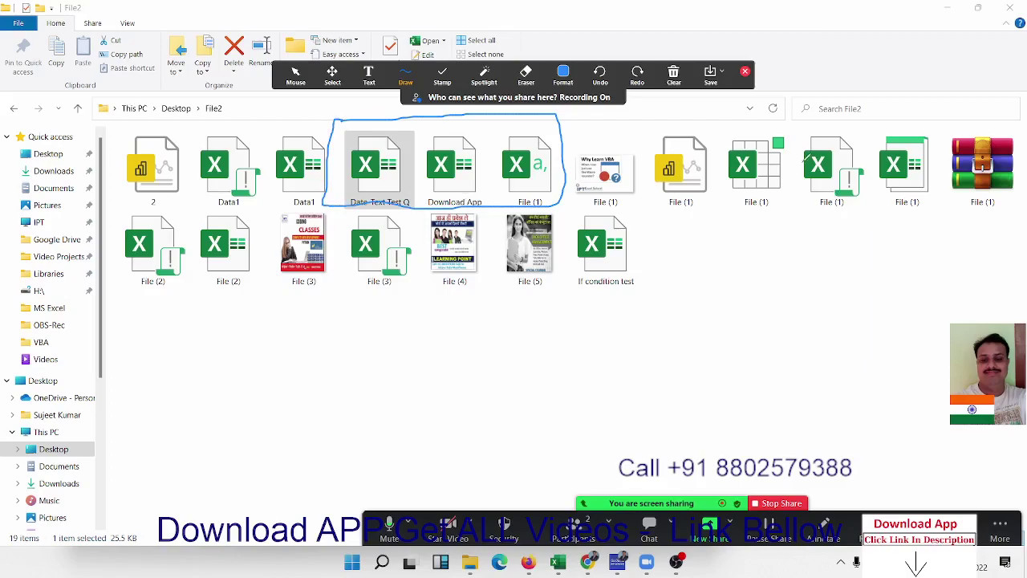
mouse_move(868, 130)
mouse_down()
mouse_move(932, 133)
mouse_move(939, 192)
mouse_move(925, 222)
mouse_move(889, 210)
mouse_move(876, 176)
mouse_move(880, 132)
mouse_up()
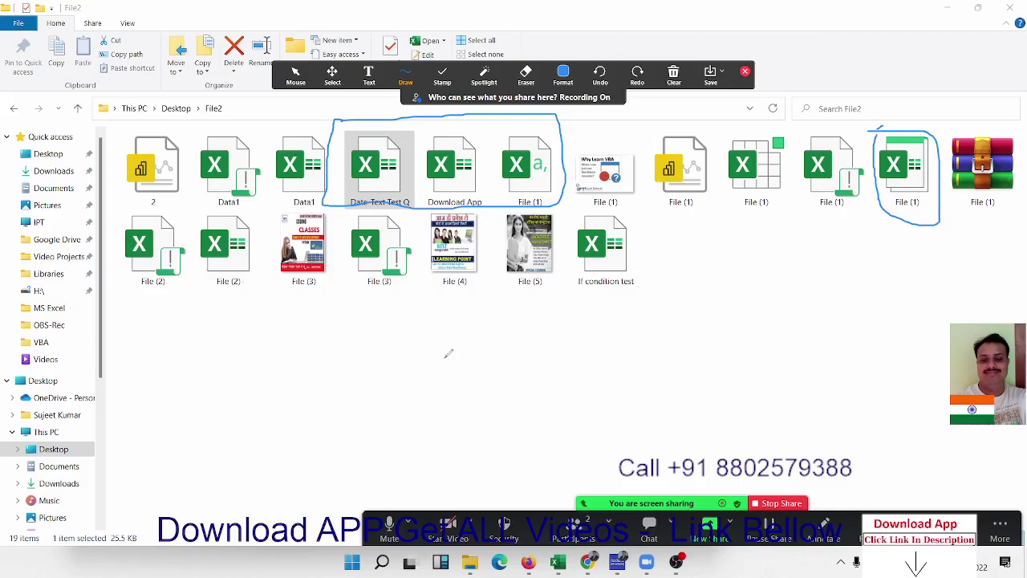
key(Escape)
click(396, 339)
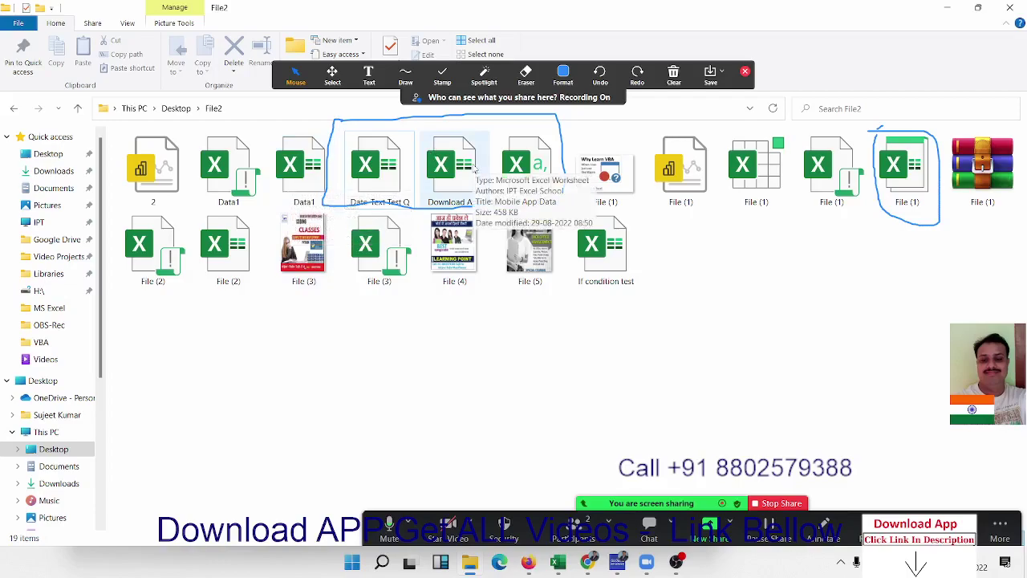
right_click(474, 168)
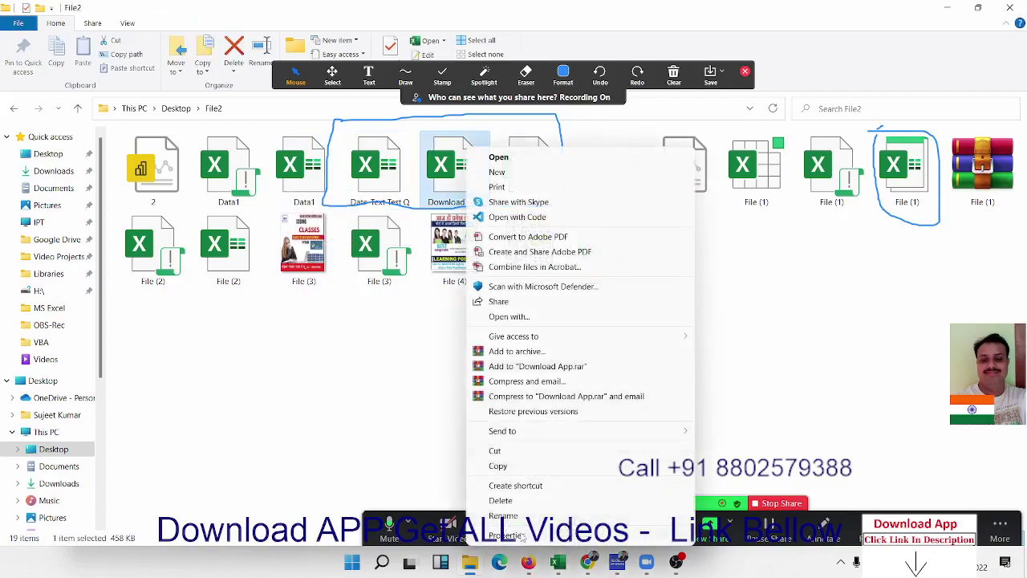
click(506, 535)
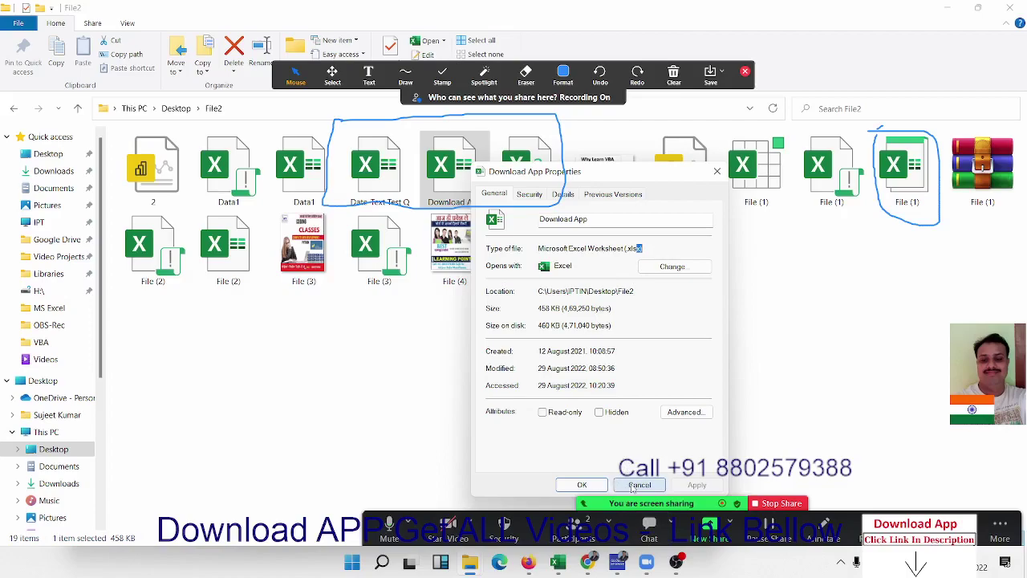
click(633, 486)
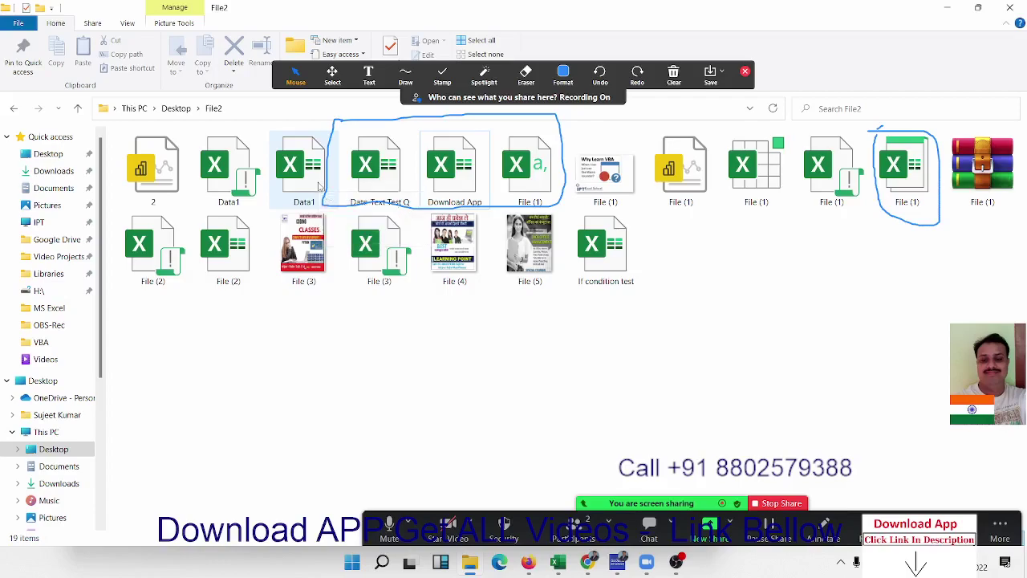
- Select Data1, draw a tick from it, circle its warning badge and circle File (2)
click(318, 187)
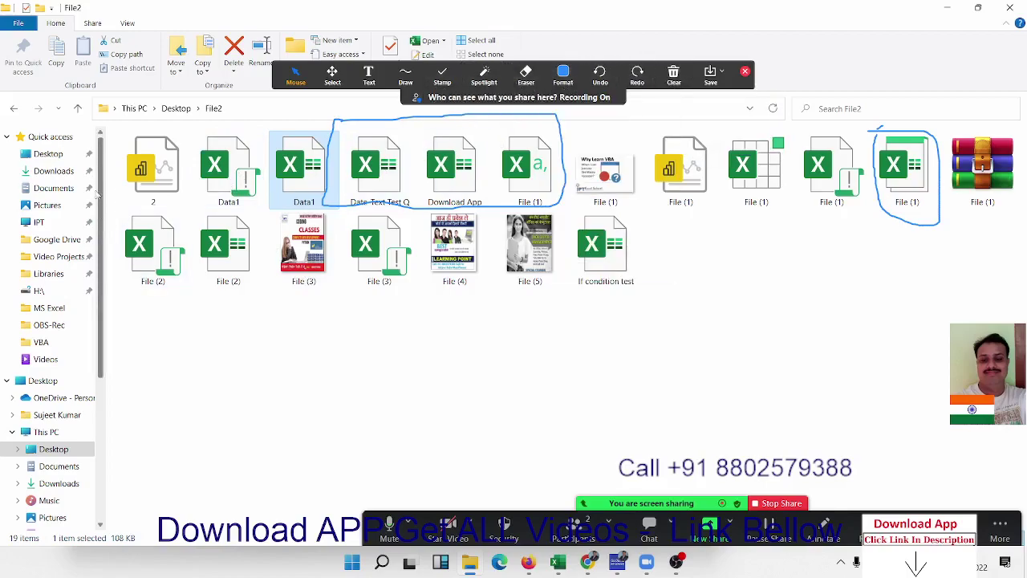
mouse_move(405, 76)
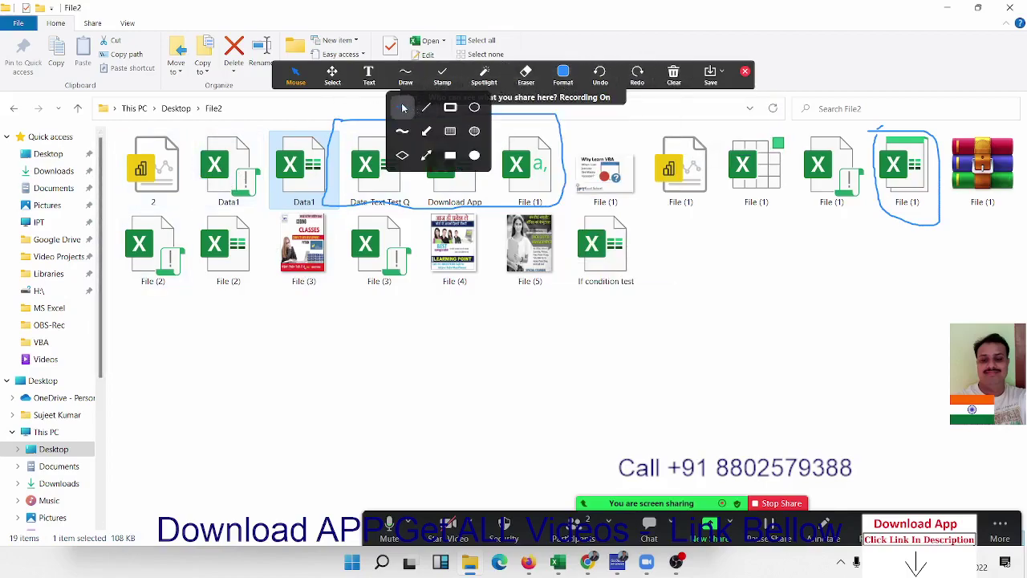
click(402, 107)
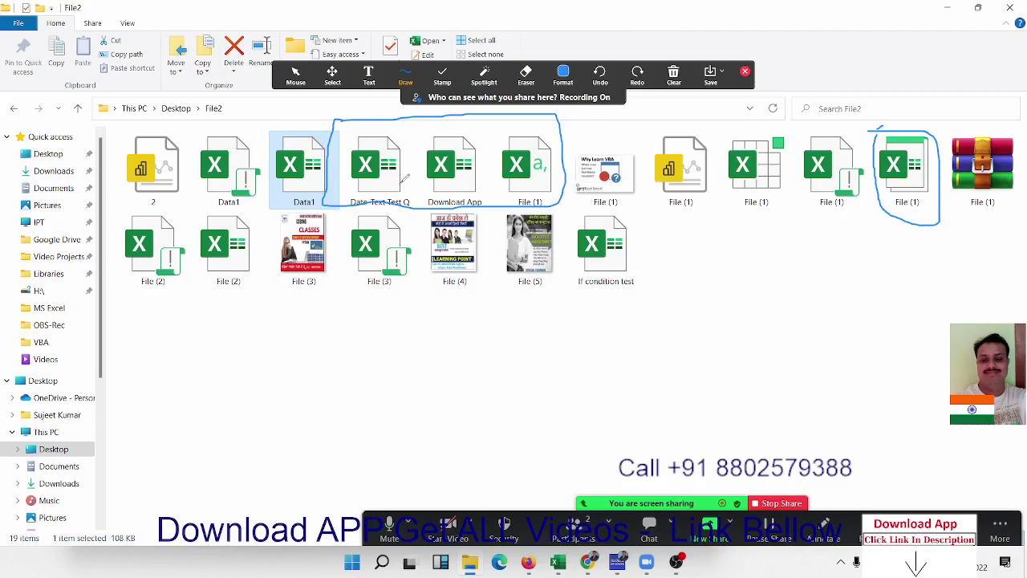
mouse_move(404, 187)
mouse_down()
mouse_move(418, 172)
mouse_move(517, 187)
mouse_move(581, 169)
mouse_up()
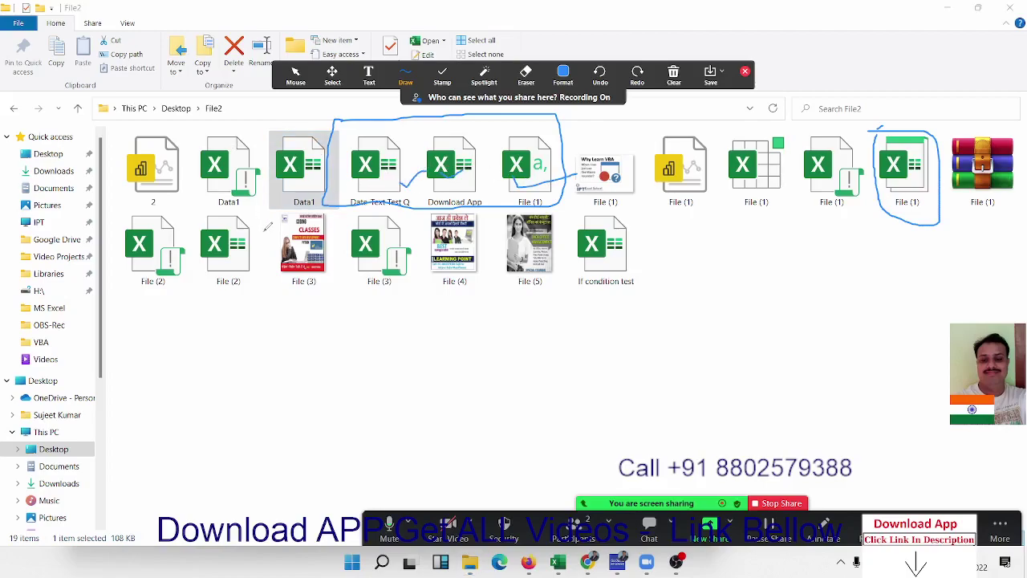
drag(299, 188, 346, 170)
mouse_move(243, 159)
mouse_down()
mouse_move(262, 159)
mouse_move(249, 164)
mouse_up()
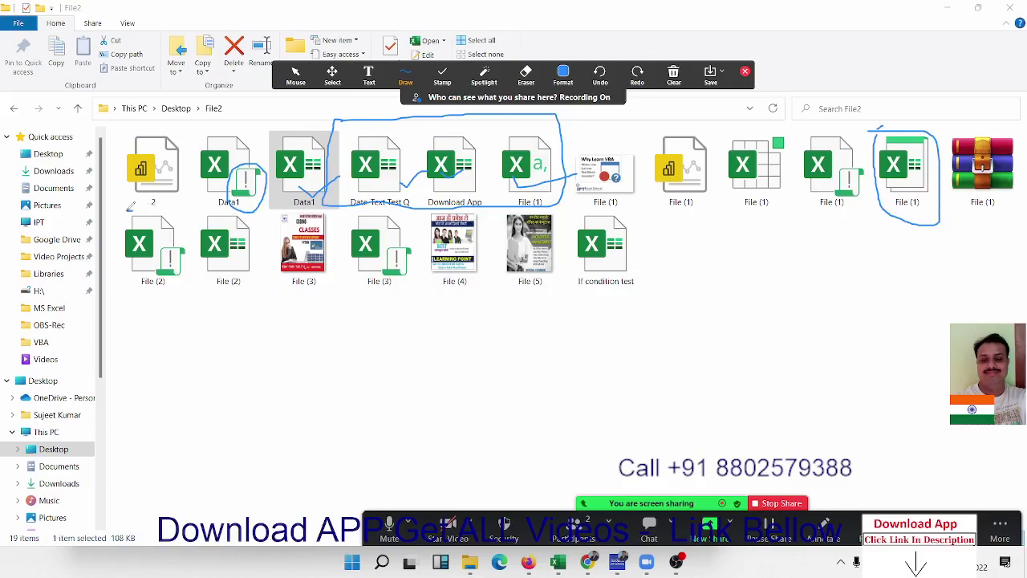
mouse_move(133, 212)
mouse_down()
mouse_move(137, 288)
mouse_move(133, 203)
mouse_up()
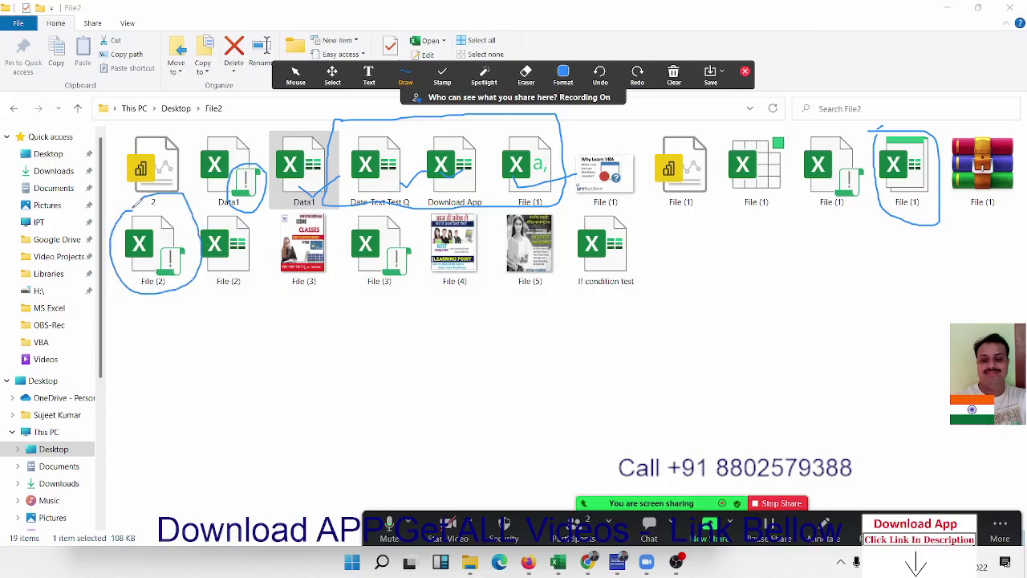
- Circle another File (1) workbook in the top row and underline its label
click(673, 77)
mouse_move(729, 130)
mouse_down()
mouse_move(797, 171)
mouse_move(728, 133)
mouse_up()
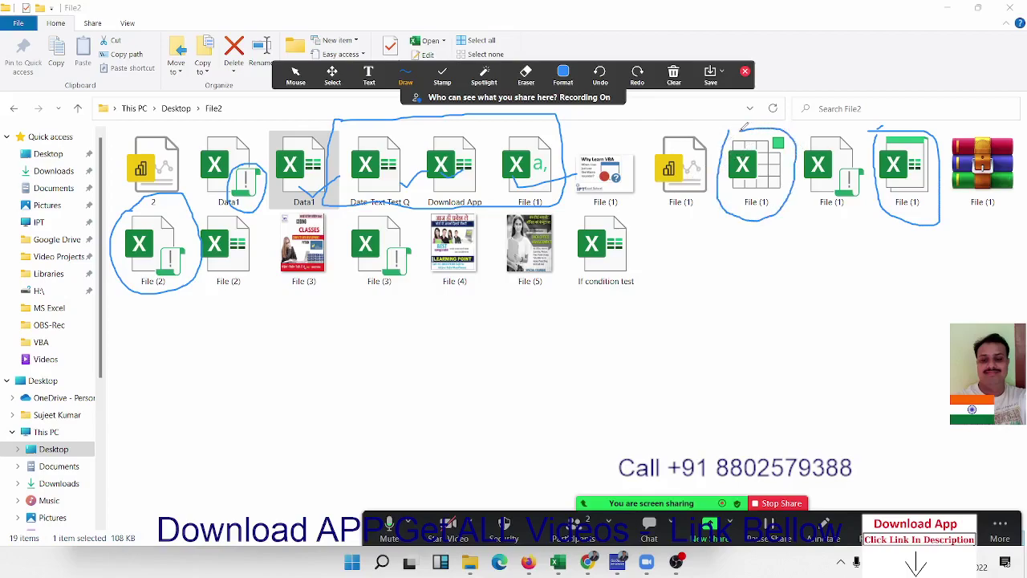
drag(733, 257, 753, 257)
drag(736, 191, 797, 175)
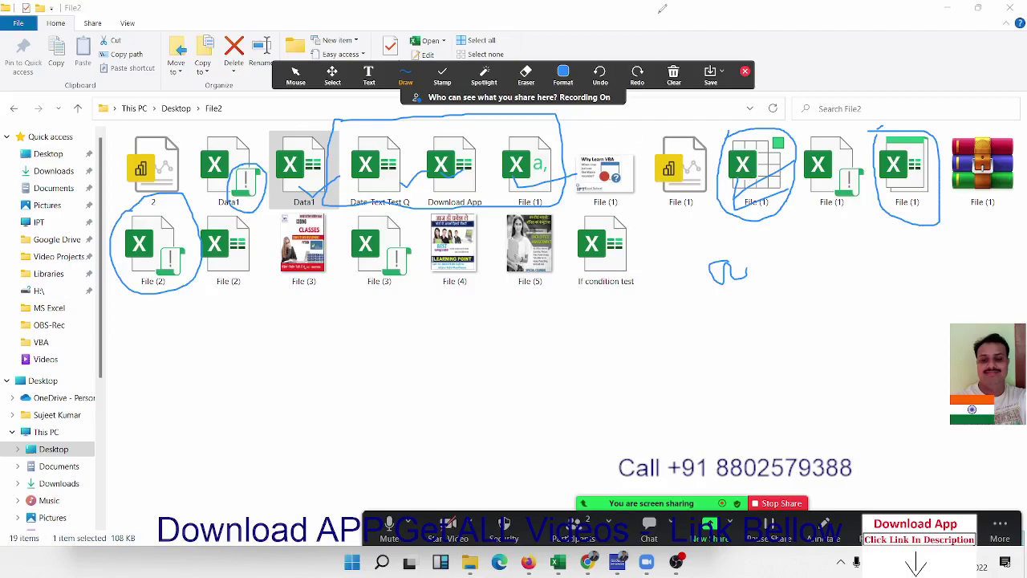
- Clear all annotation drawings from the screen and close the annotation toolbar
click(673, 76)
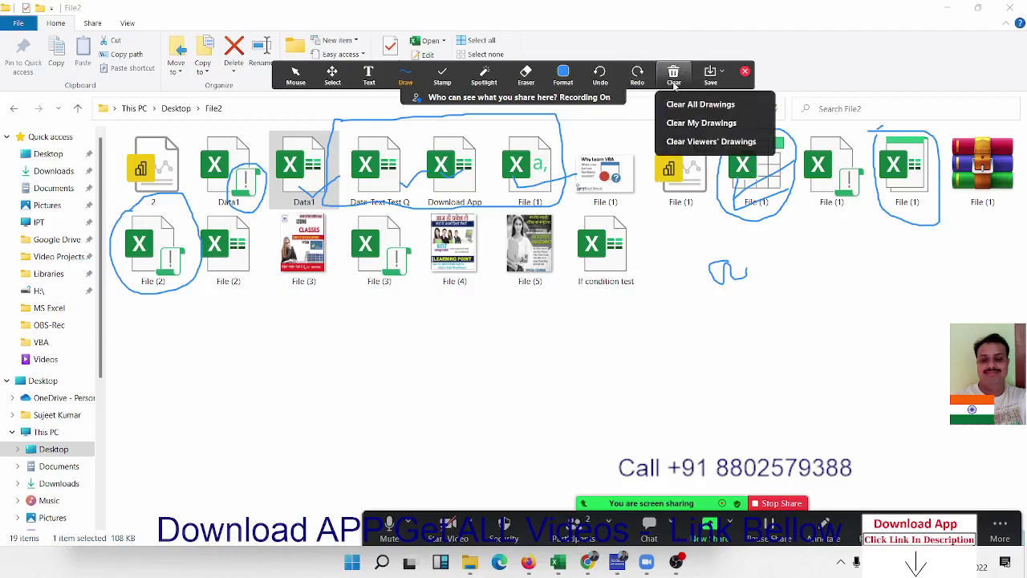
click(682, 125)
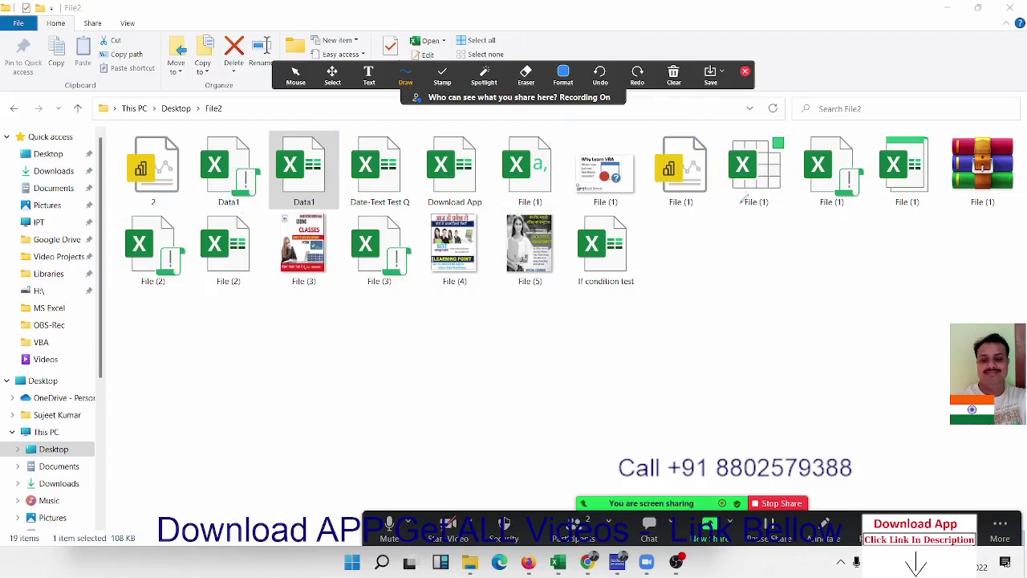
click(744, 74)
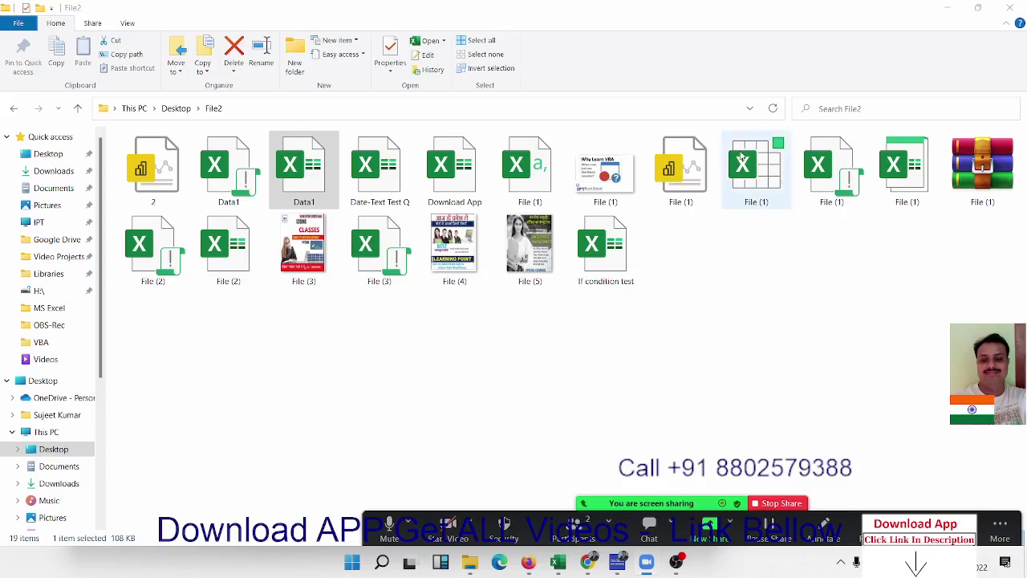
- Close the File2 folder window and the Trust Center, leaving VBA macros enabled
click(1009, 8)
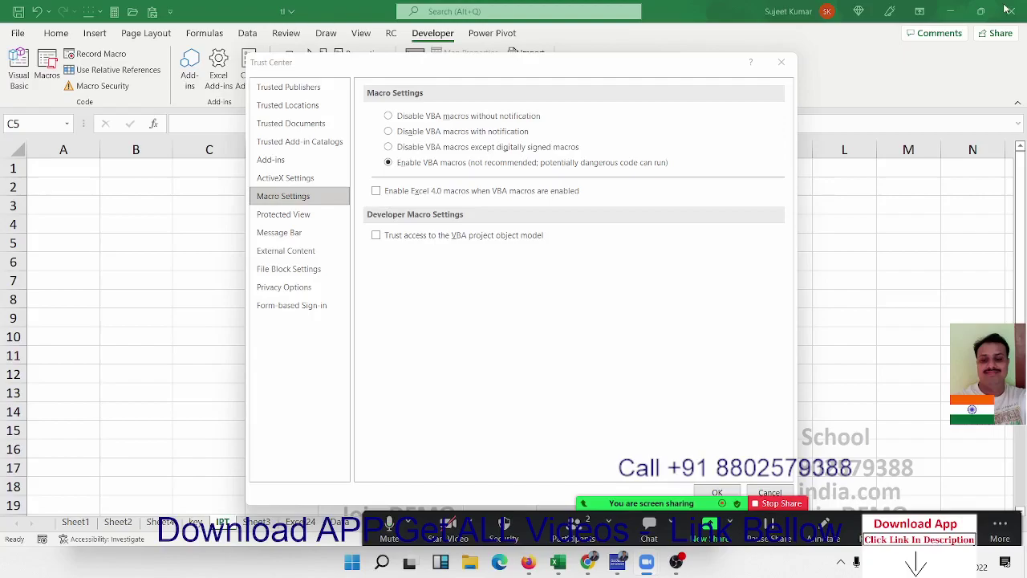
click(781, 62)
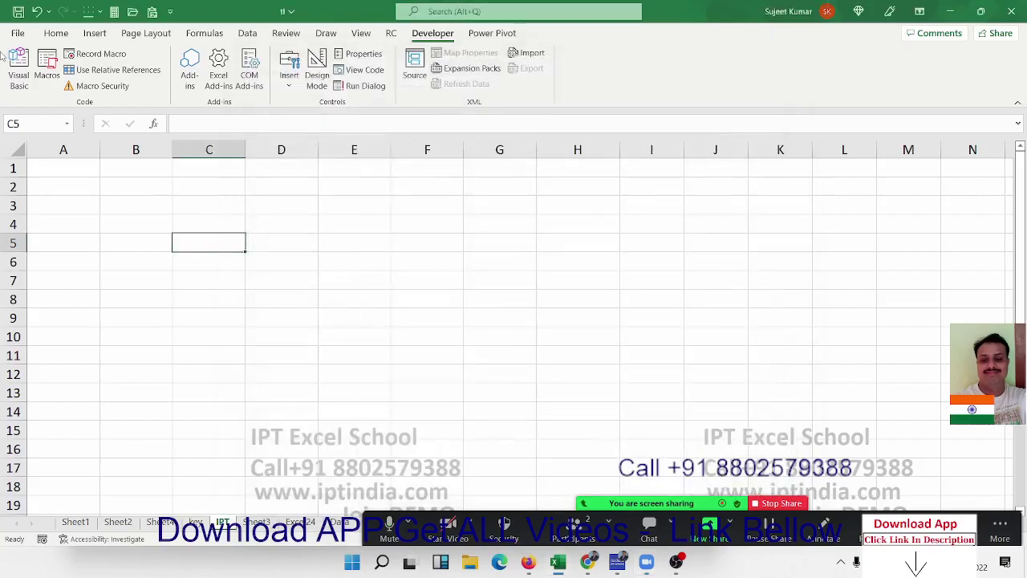
click(18, 33)
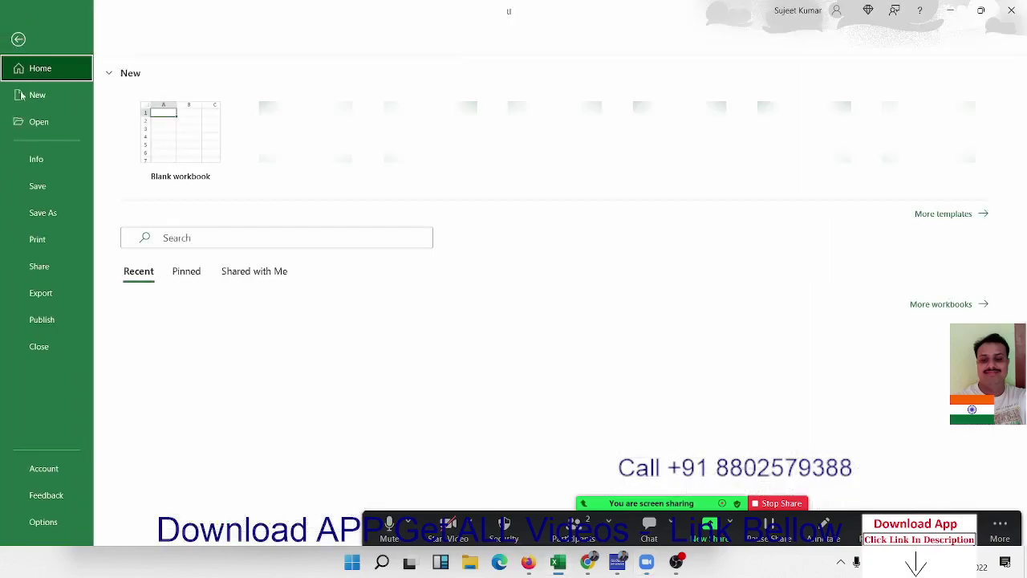
click(44, 522)
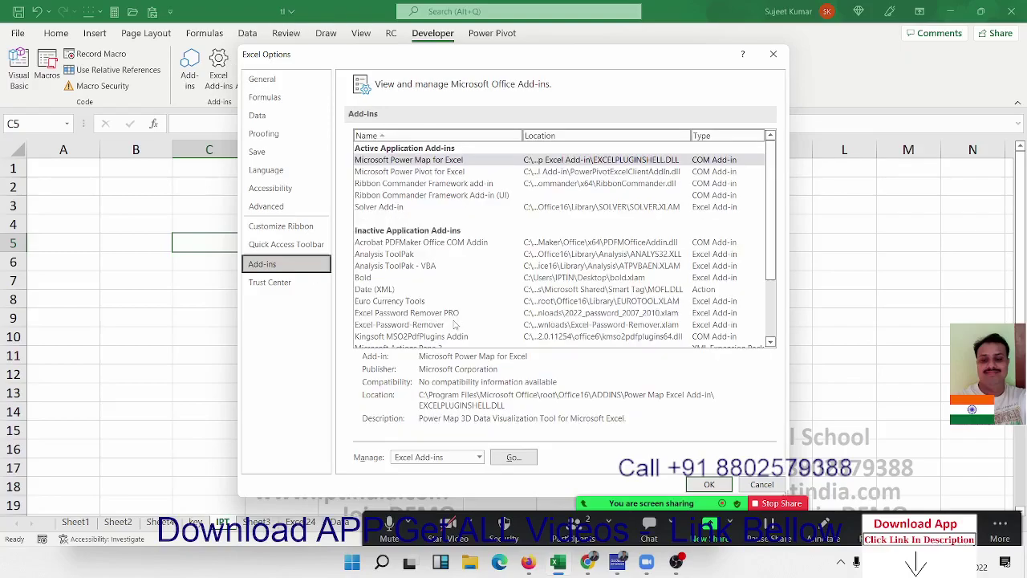
click(514, 457)
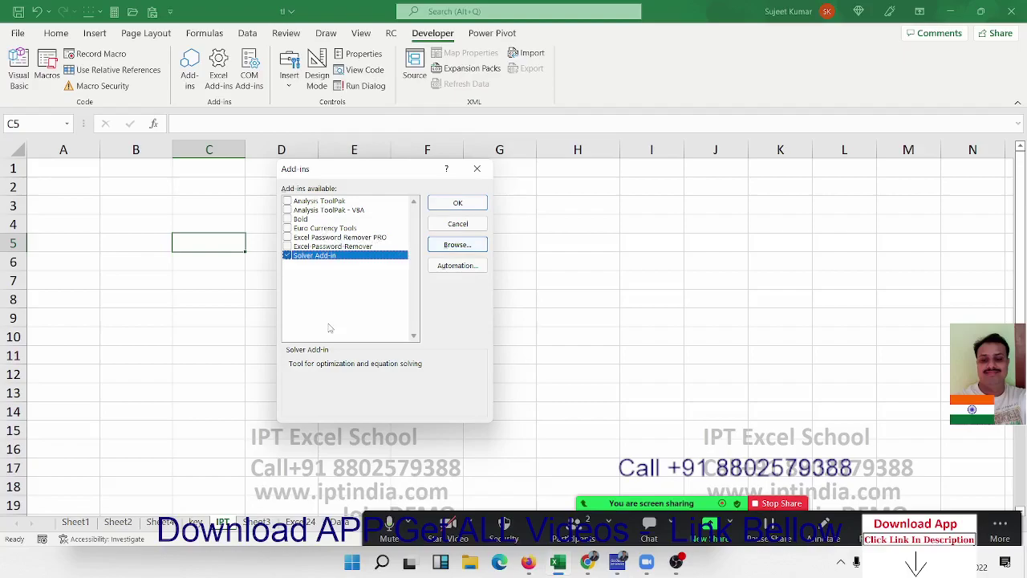
click(458, 228)
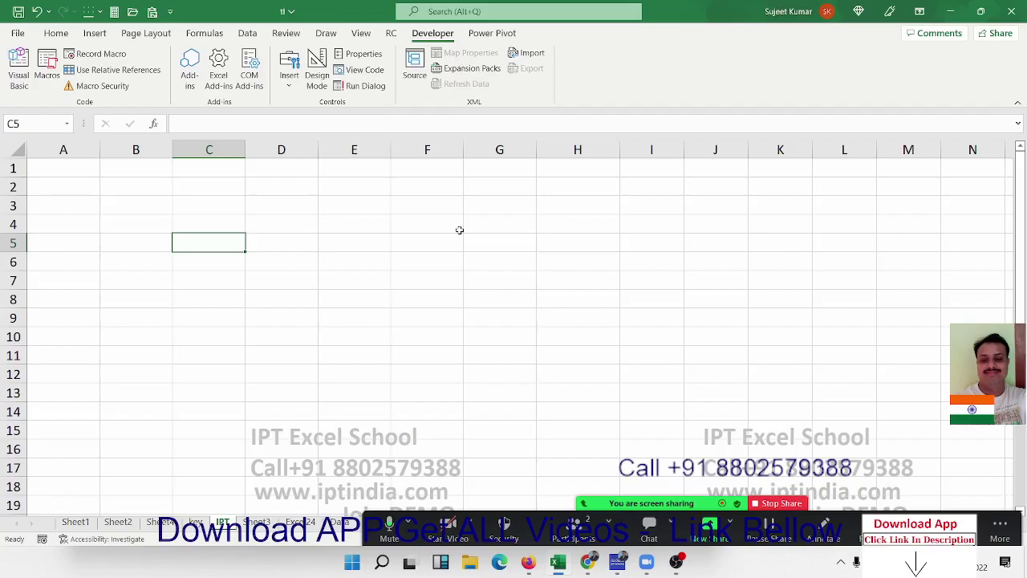
click(102, 86)
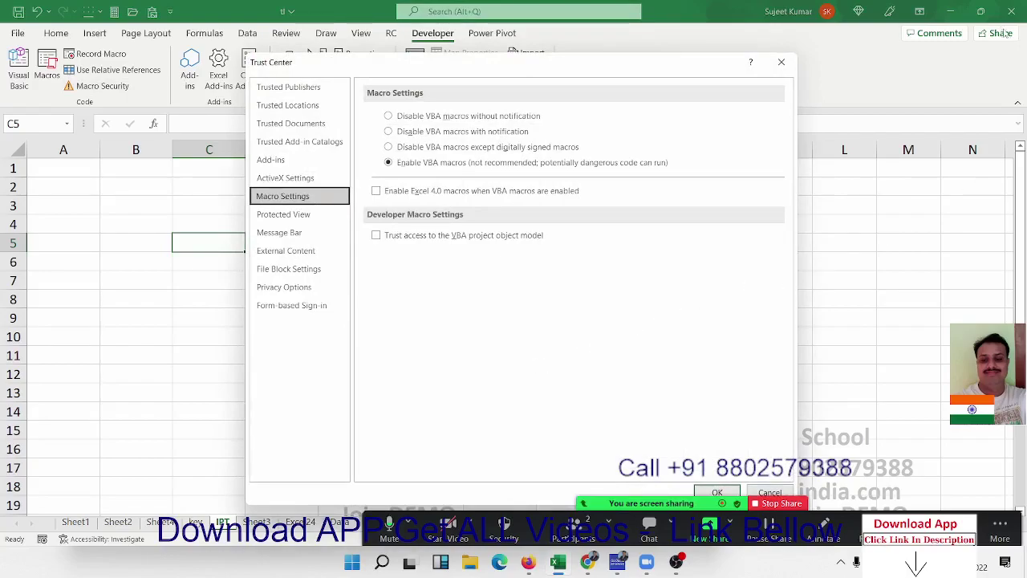
click(781, 62)
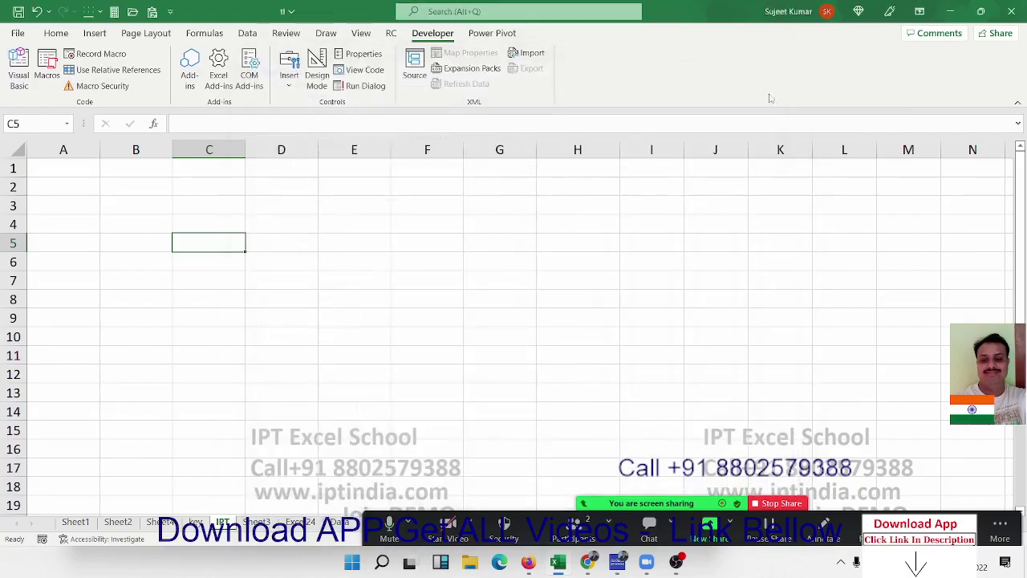
click(345, 186)
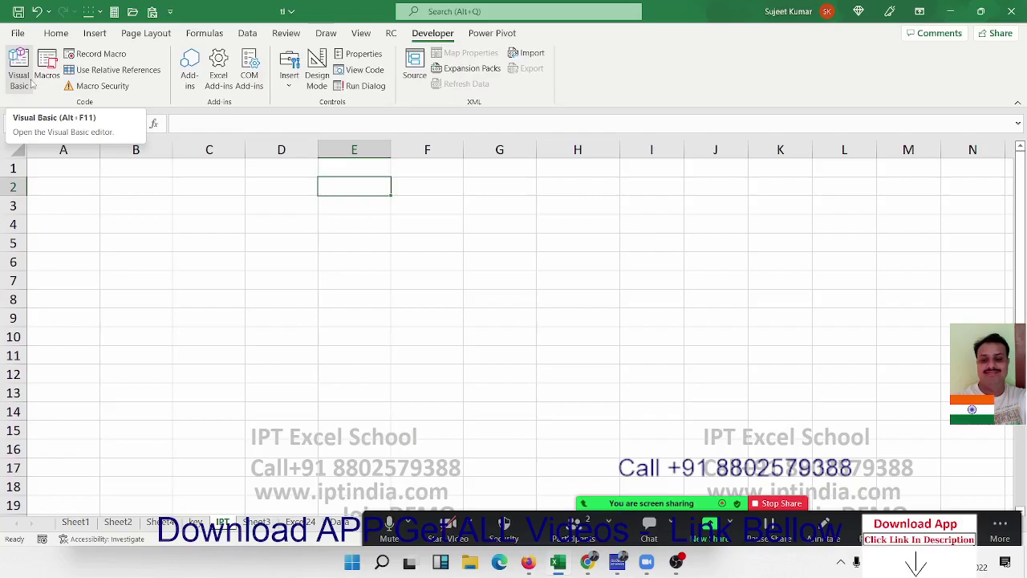
- Open the Visual Basic editor maximized, showing Module2's recorded Macro1 code
click(32, 83)
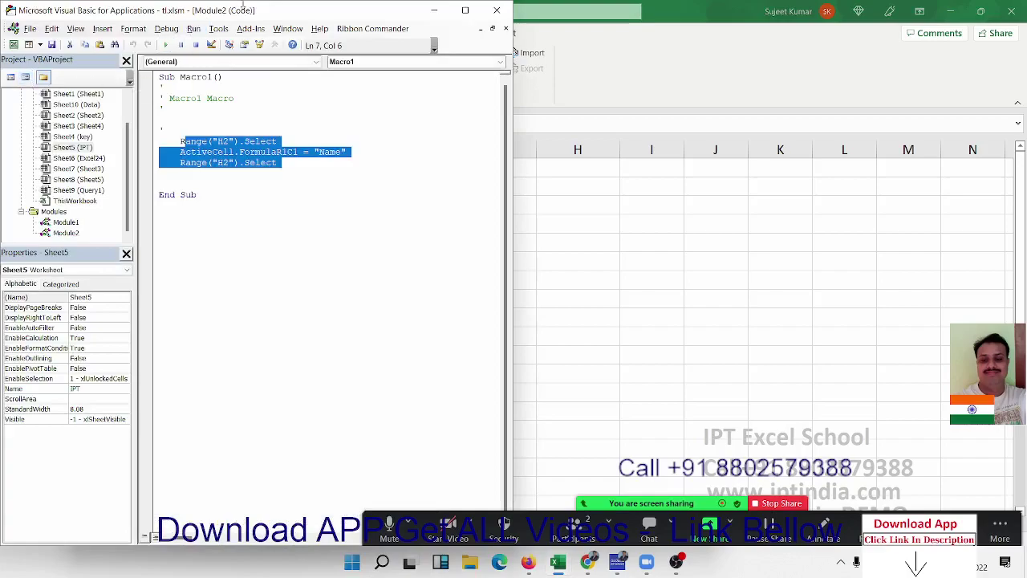
click(465, 10)
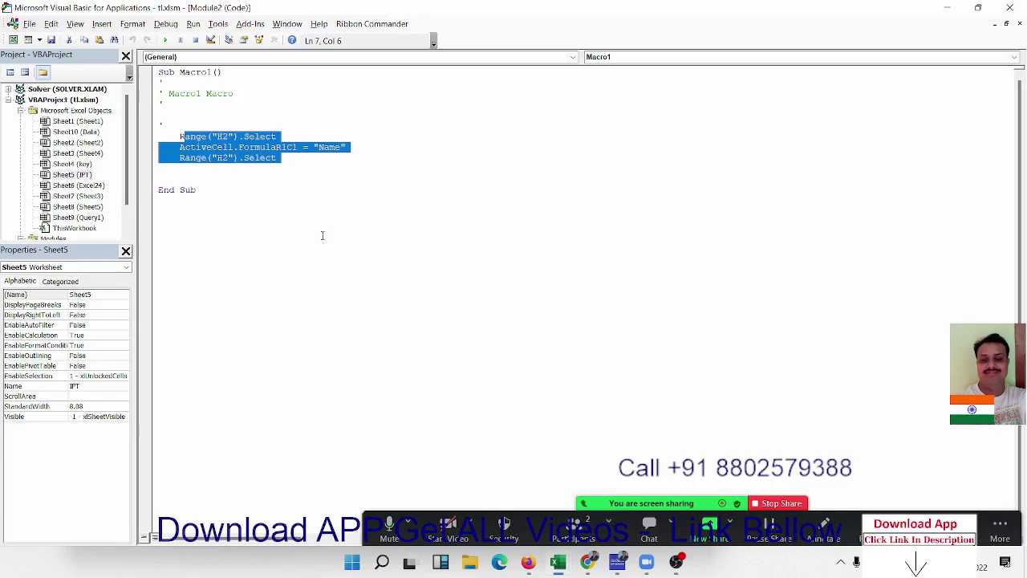
click(268, 221)
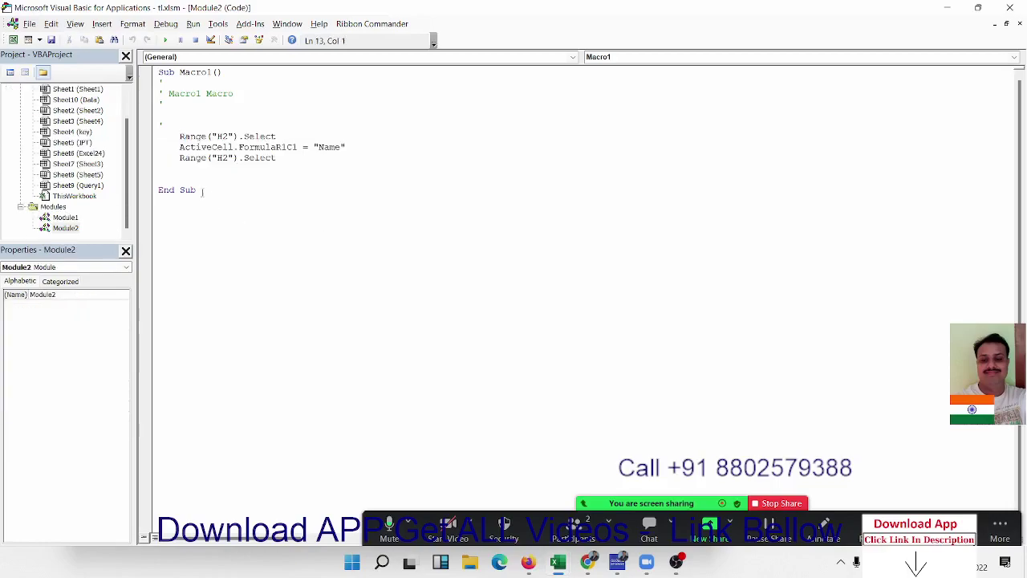
- Delete all code from Module2's Macro1 and Module1's test_today procedure
key(ctrl+a)
key(Delete)
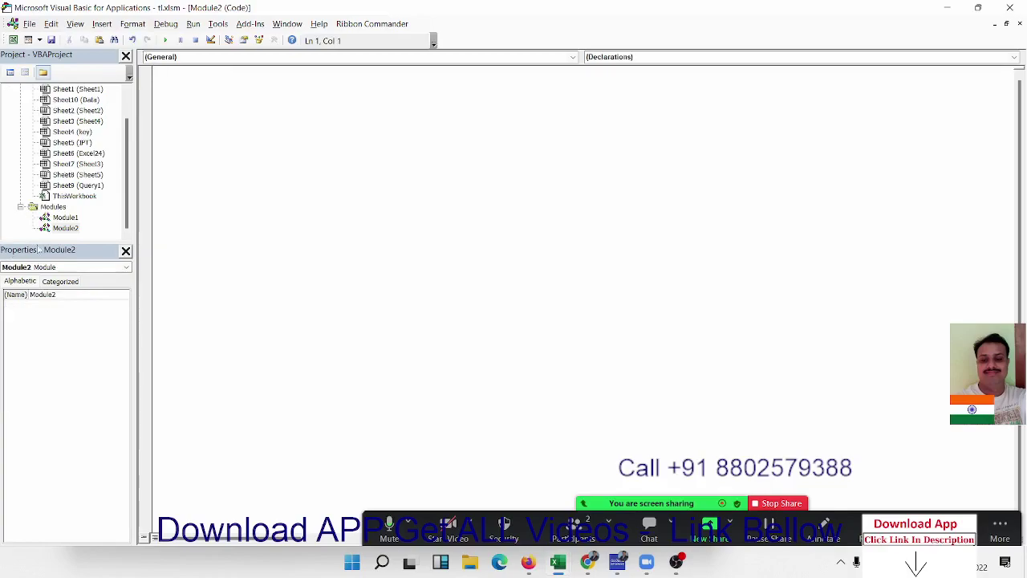
double_click(66, 217)
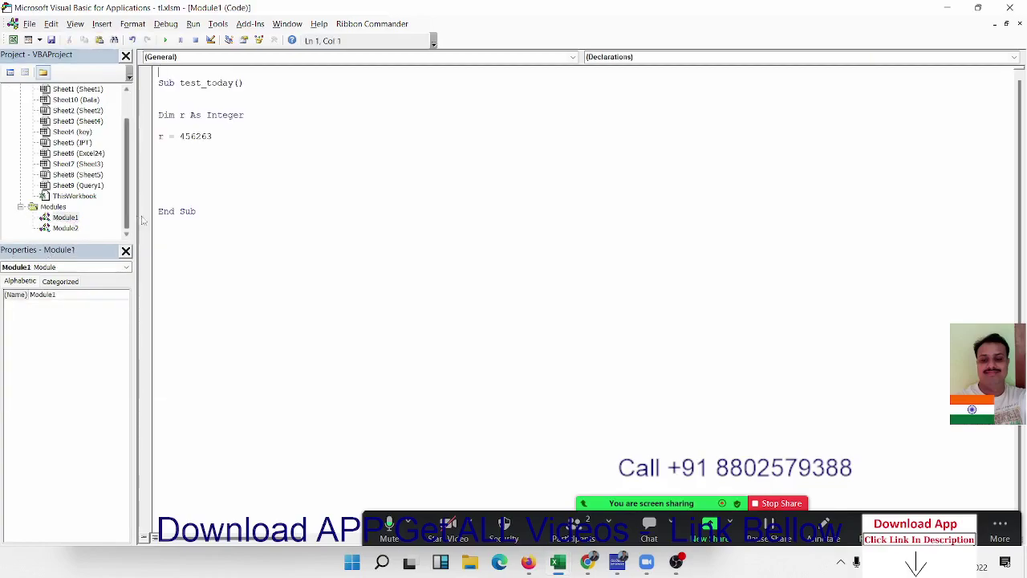
key(ctrl+End)
key(ctrl+a)
key(Delete)
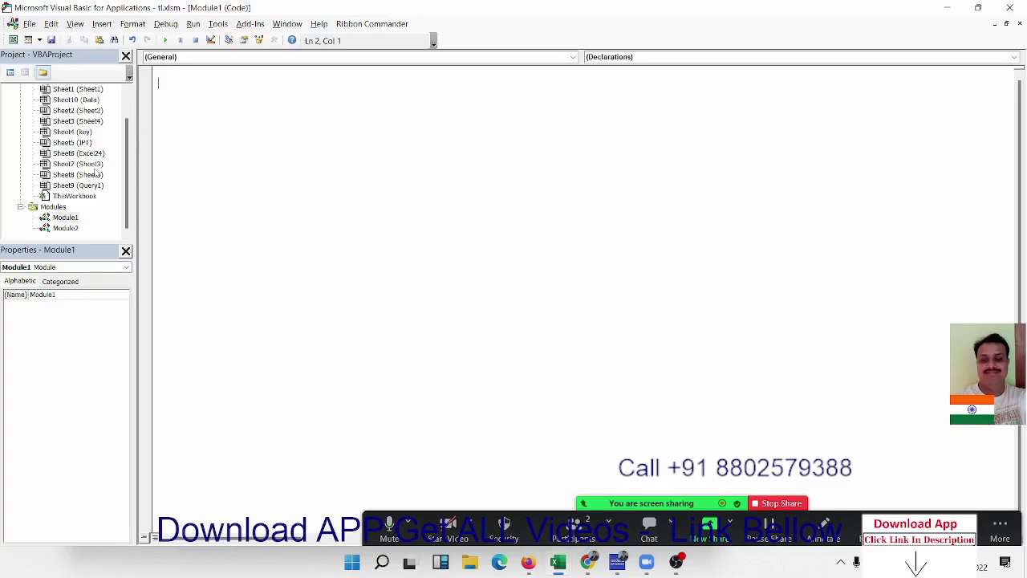
scroll(95, 173, up, 1)
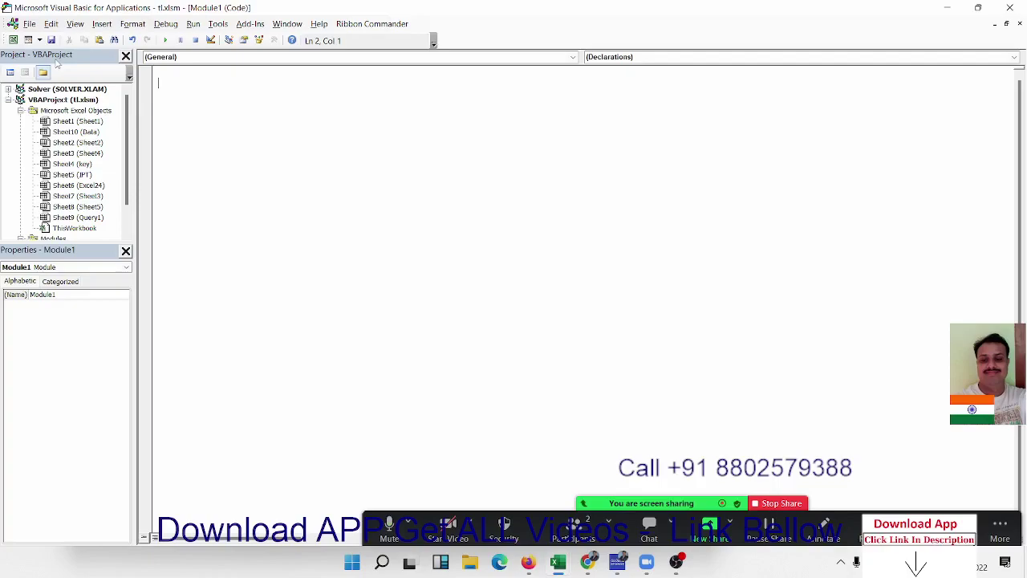
- Collapse and re-expand the VBAProject tree, select Sheet3, and open Module1's code window
click(8, 101)
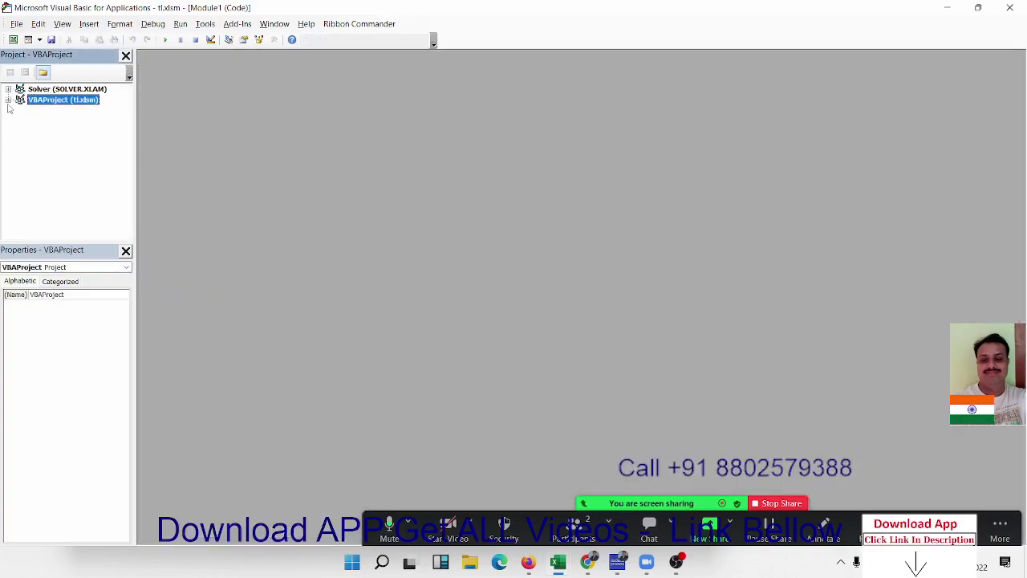
key(alt+i)
key(m)
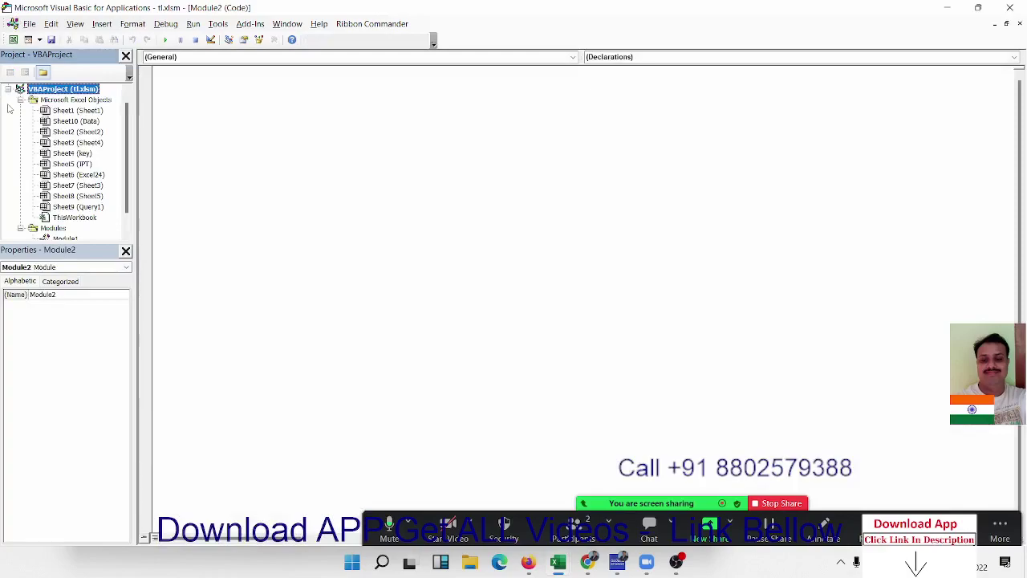
click(93, 145)
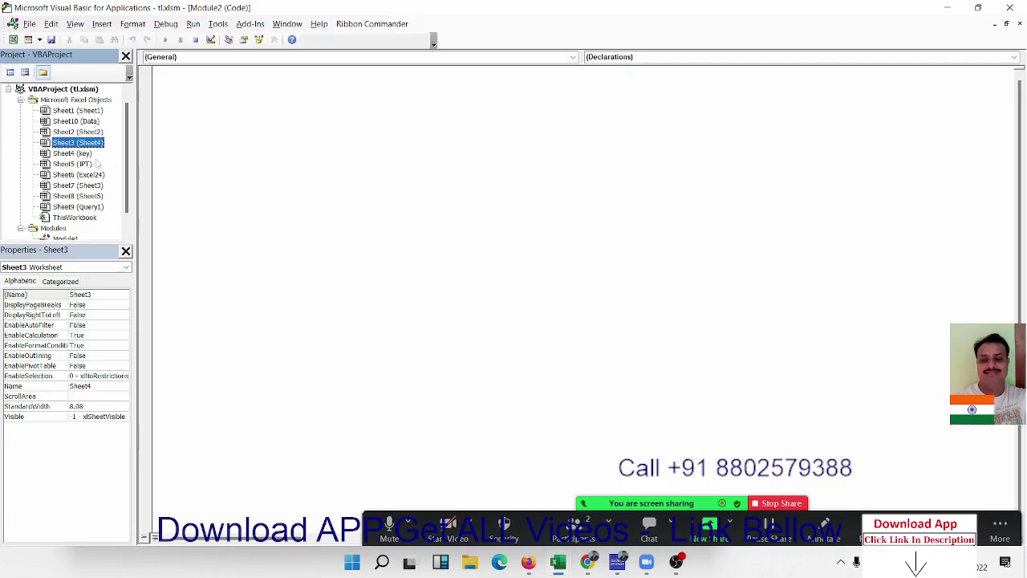
scroll(77, 156, down, 1)
double_click(66, 217)
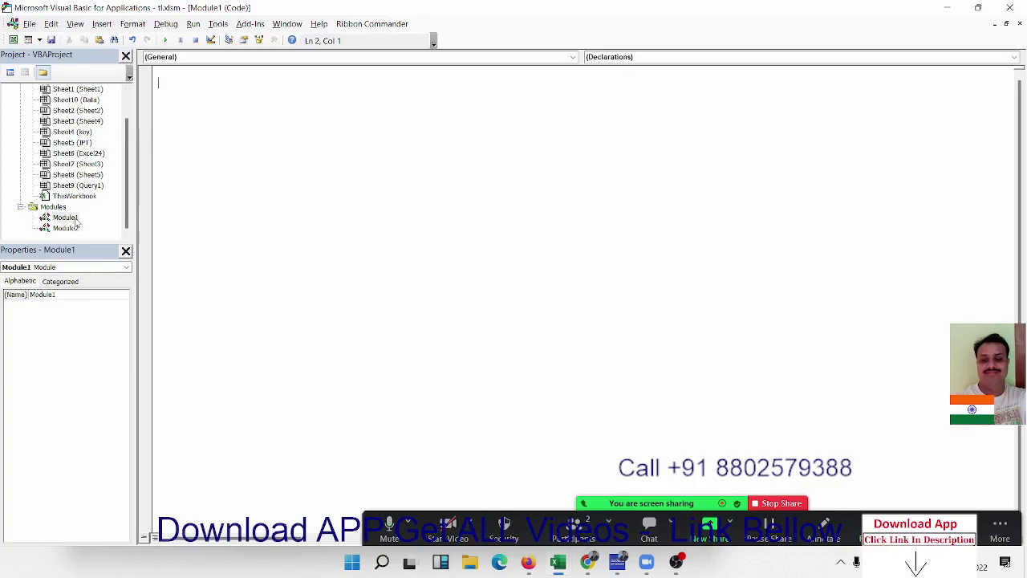
scroll(77, 223, up, 1)
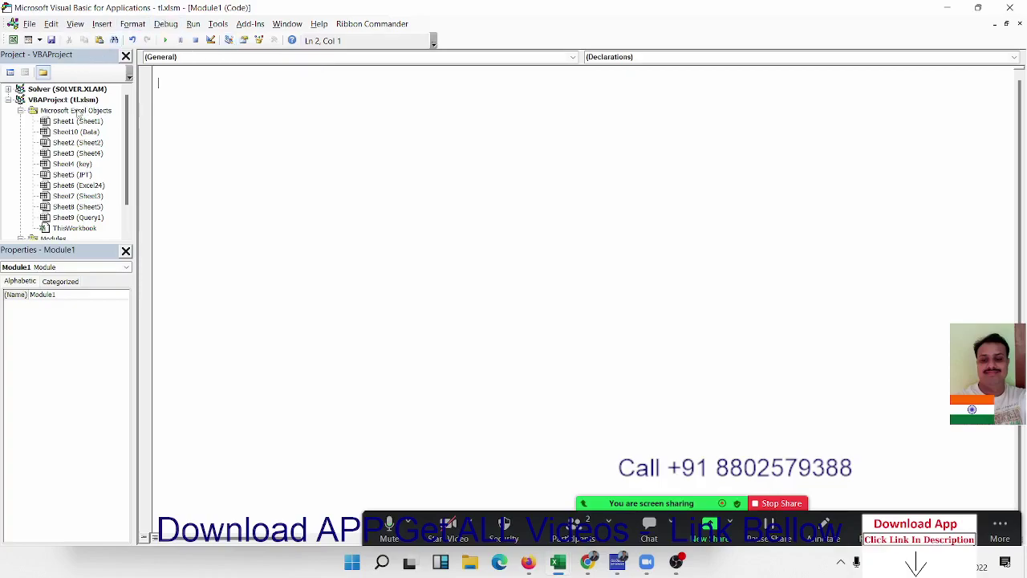
- Collapse and re-expand VBAProject again and reopen the empty Module2 code window
click(10, 100)
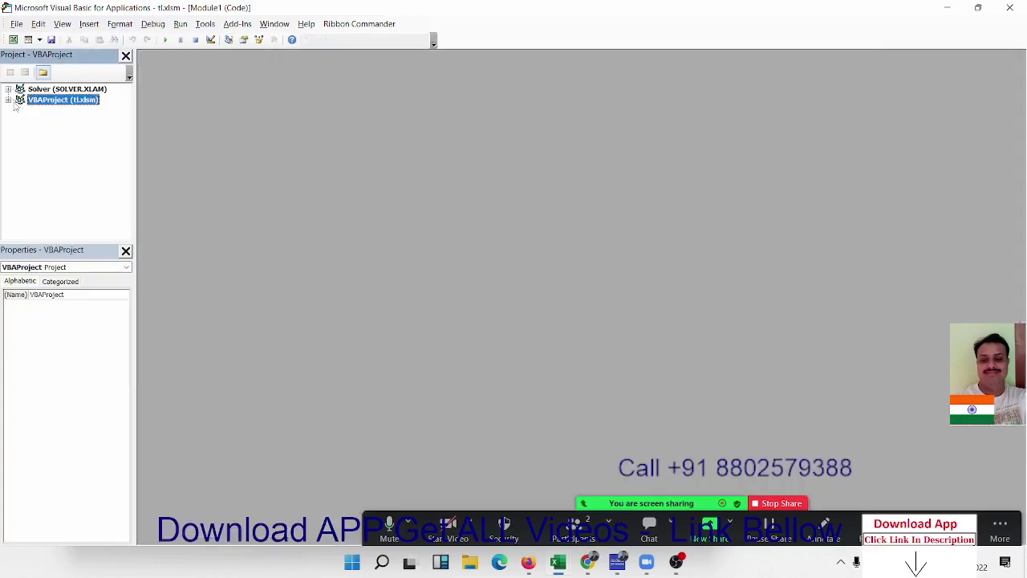
key(alt+i)
key(m)
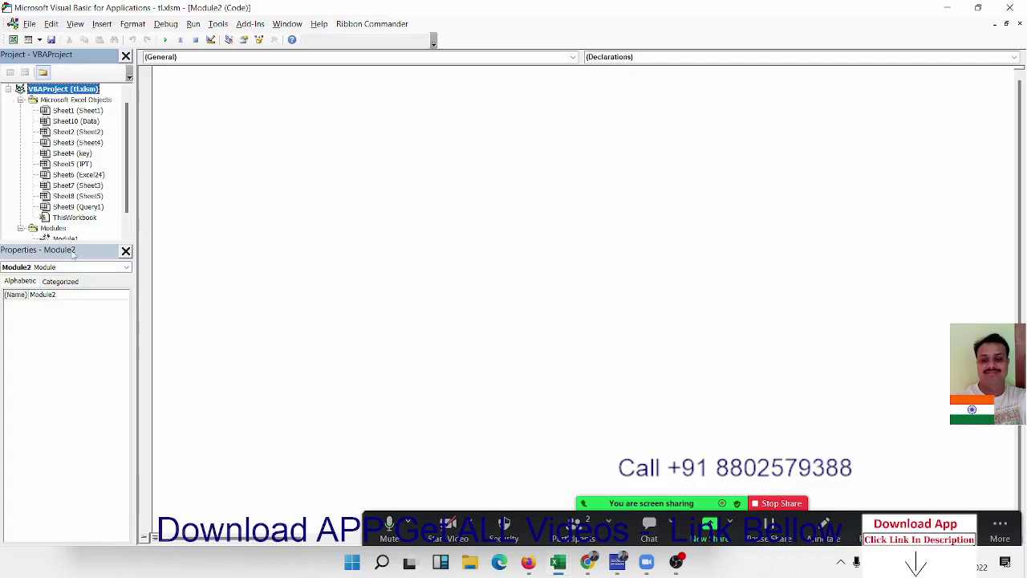
double_click(88, 113)
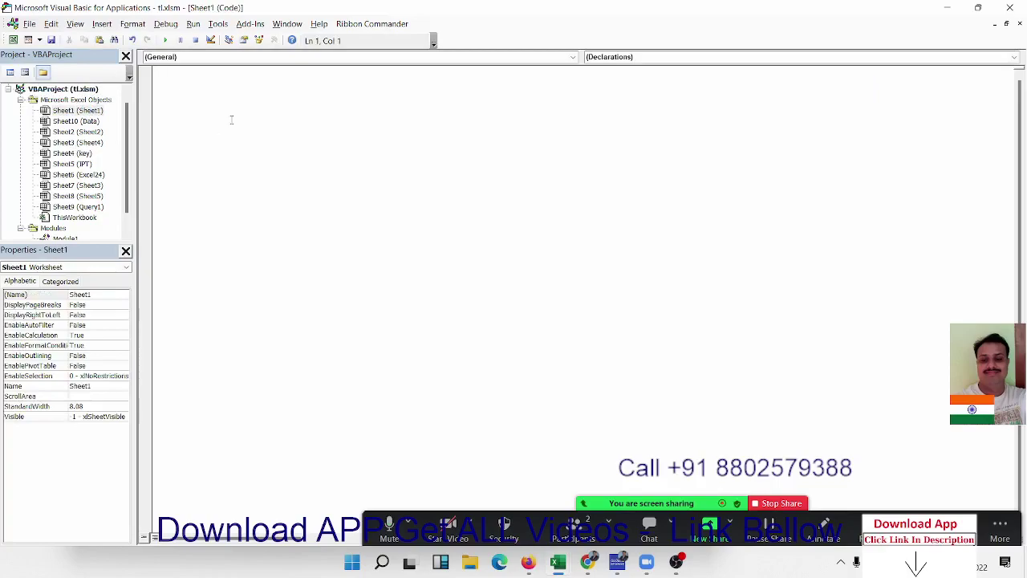
text(sub)
text(rr()
key(Return)
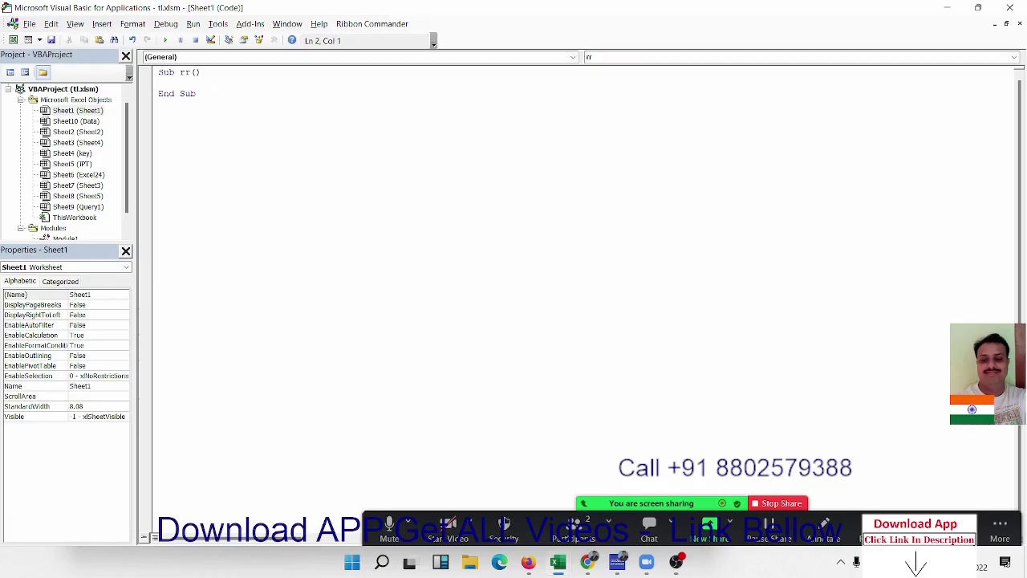
key(alt+Tab)
click(75, 521)
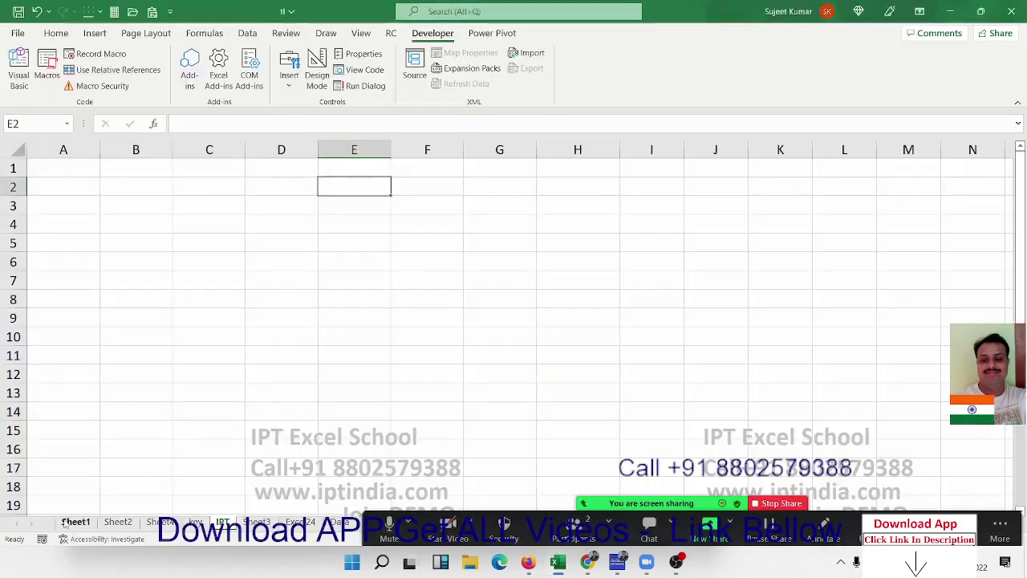
right_click(72, 521)
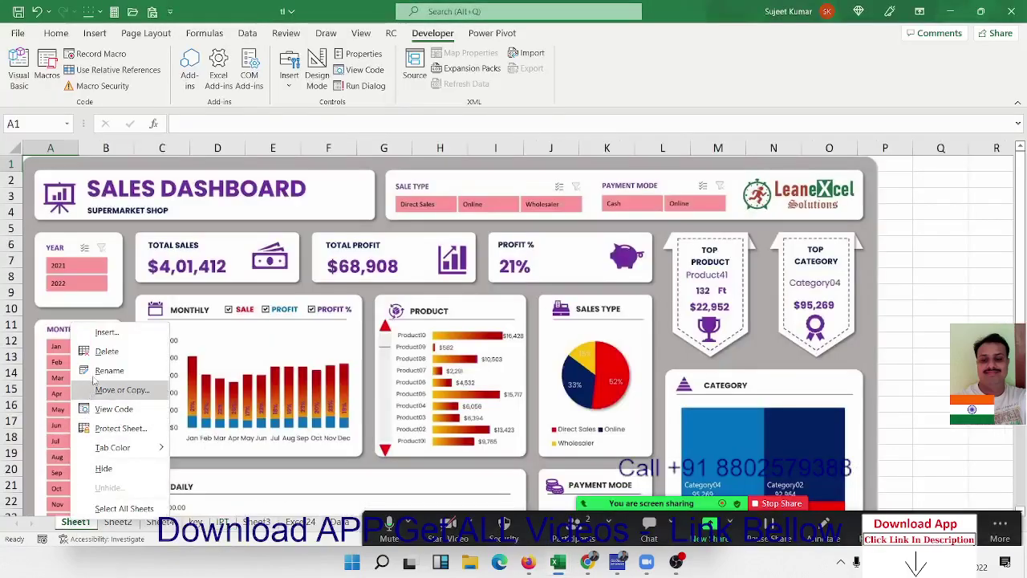
click(113, 409)
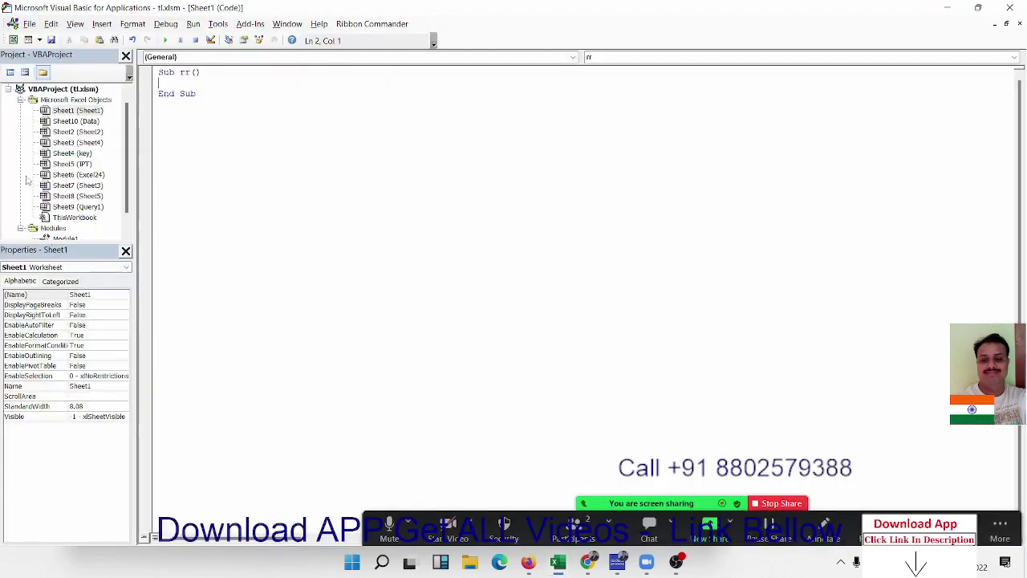
key(ctrl+a)
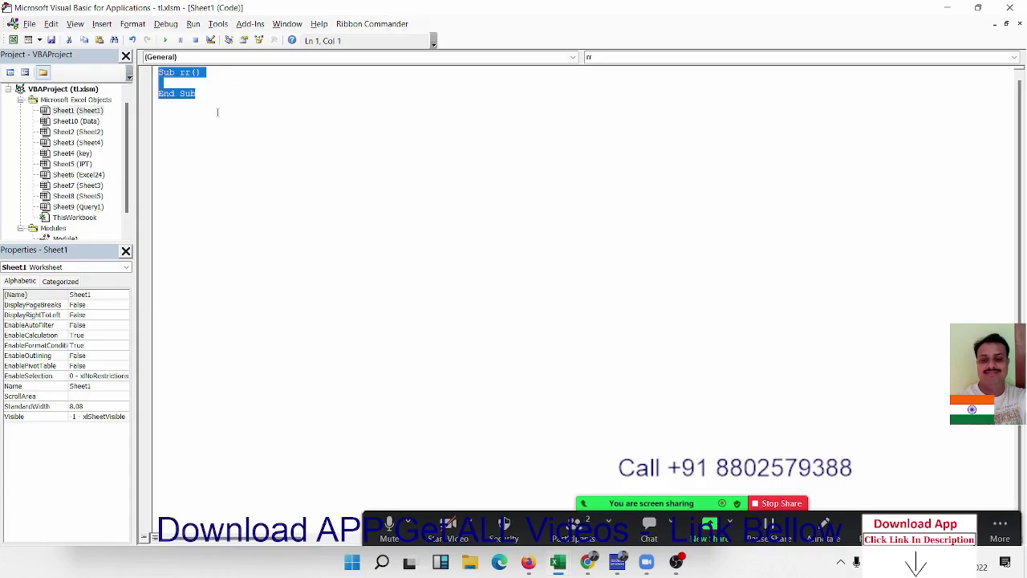
key(Delete)
- Open ThisWorkbook's code window, then open and select the empty Module1
double_click(89, 218)
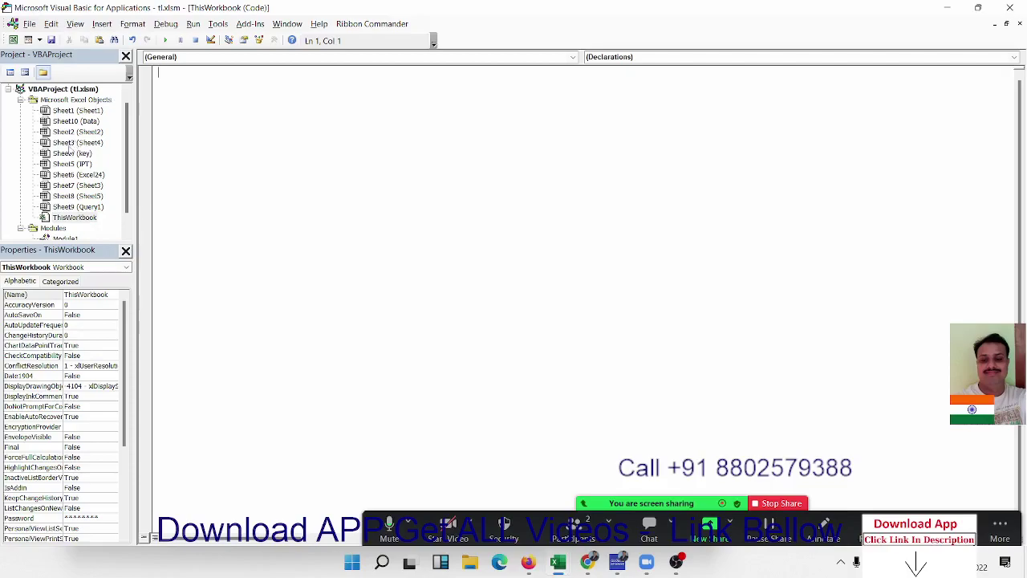
scroll(74, 152, down, 1)
double_click(67, 219)
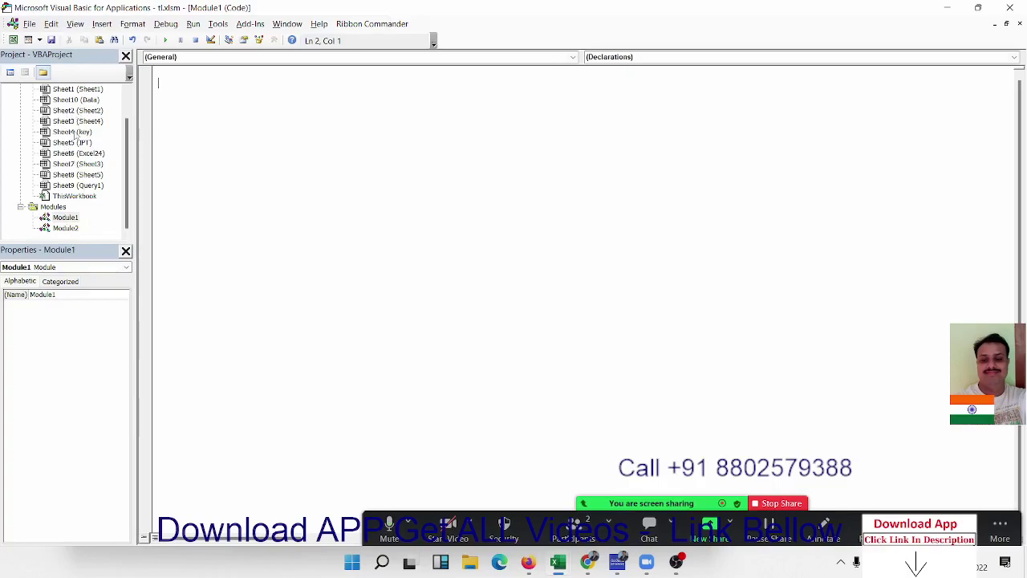
click(66, 218)
right_click(66, 220)
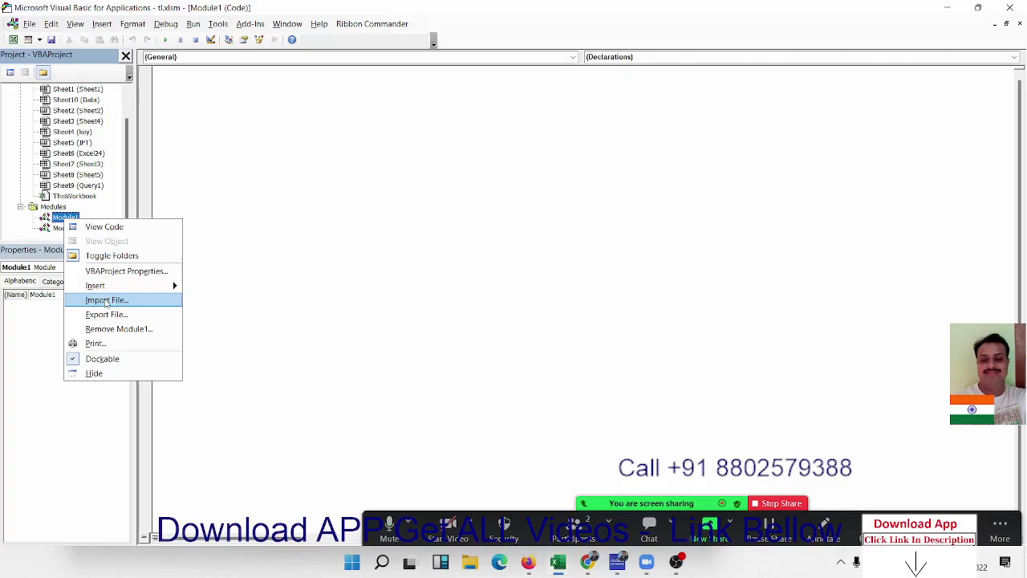
click(240, 201)
scroll(3, 176, up, 1)
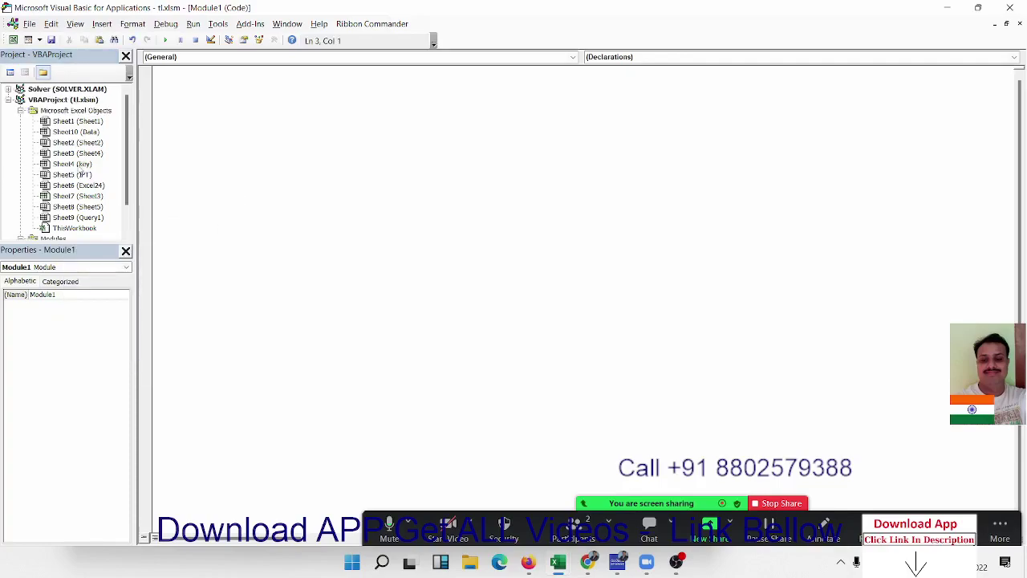
- Look through the Sheet1, Module1 and Sheet2 code windows, ending in the empty ThisWorkbook window
double_click(80, 122)
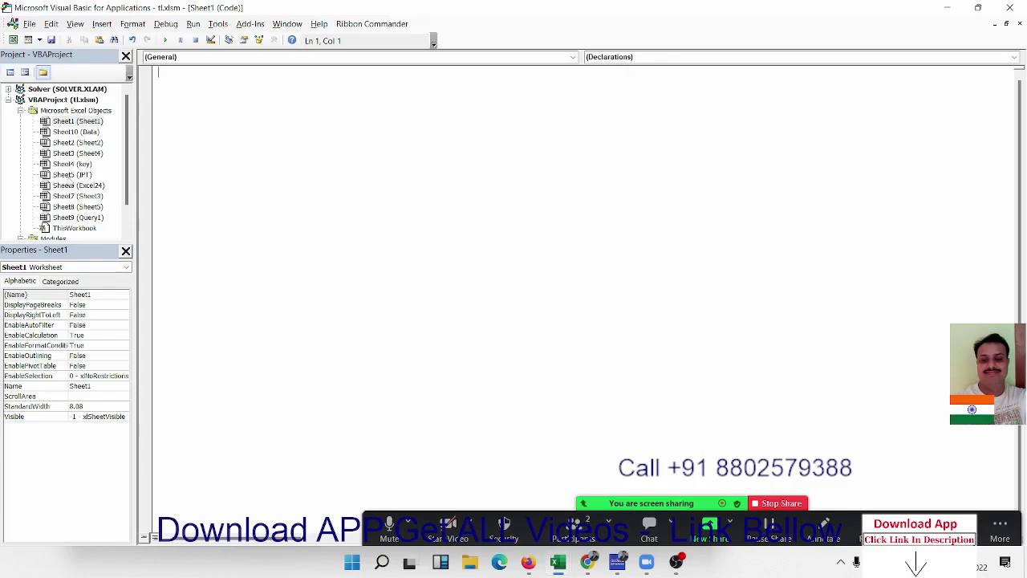
scroll(80, 215, down, 1)
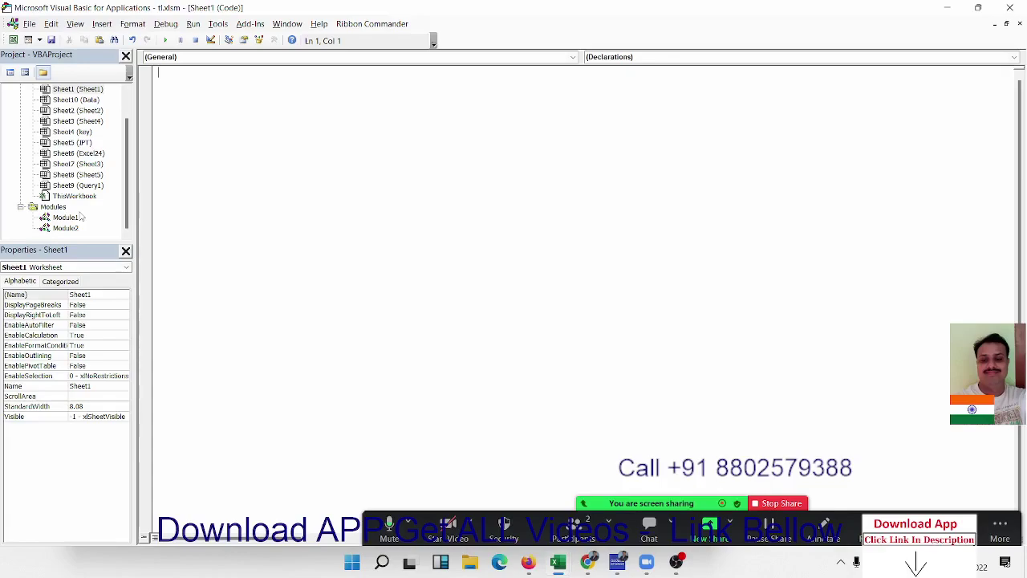
double_click(68, 219)
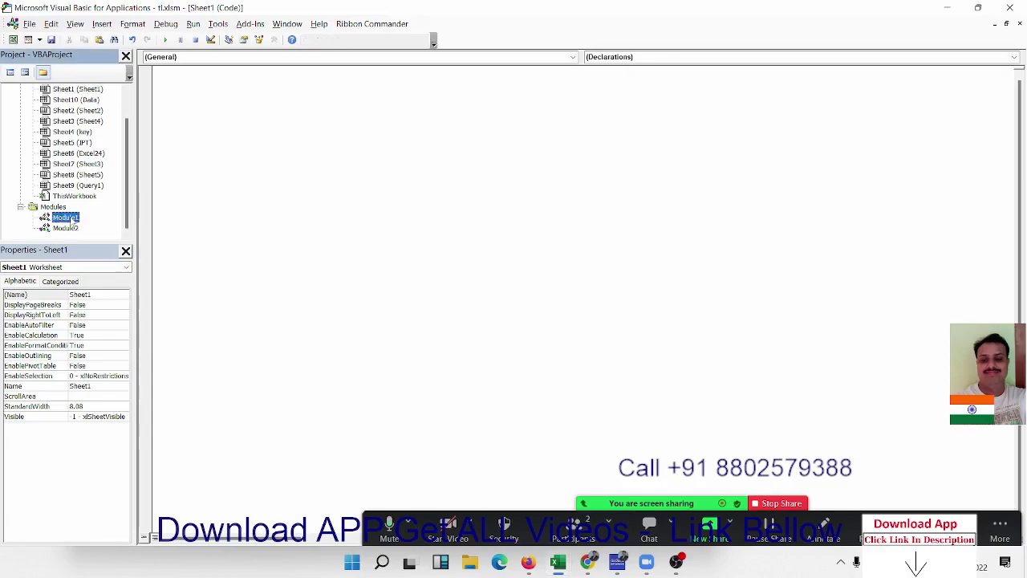
scroll(72, 224, up, 1)
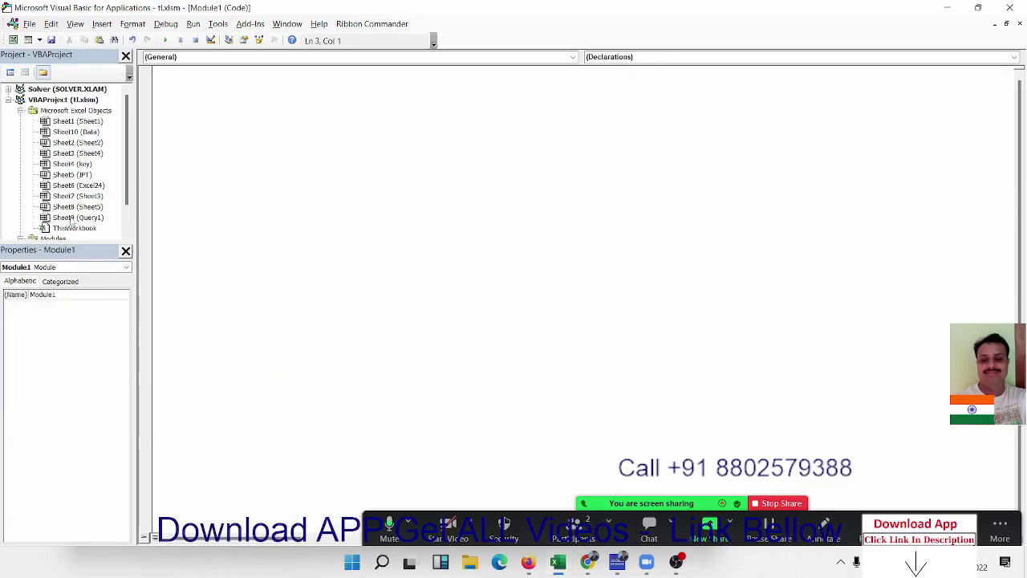
double_click(77, 143)
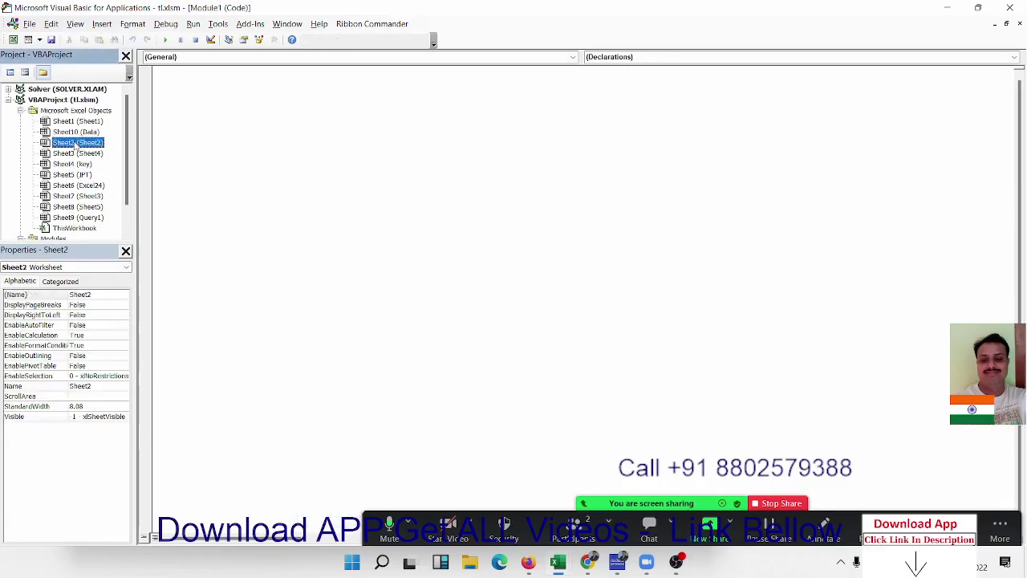
double_click(83, 229)
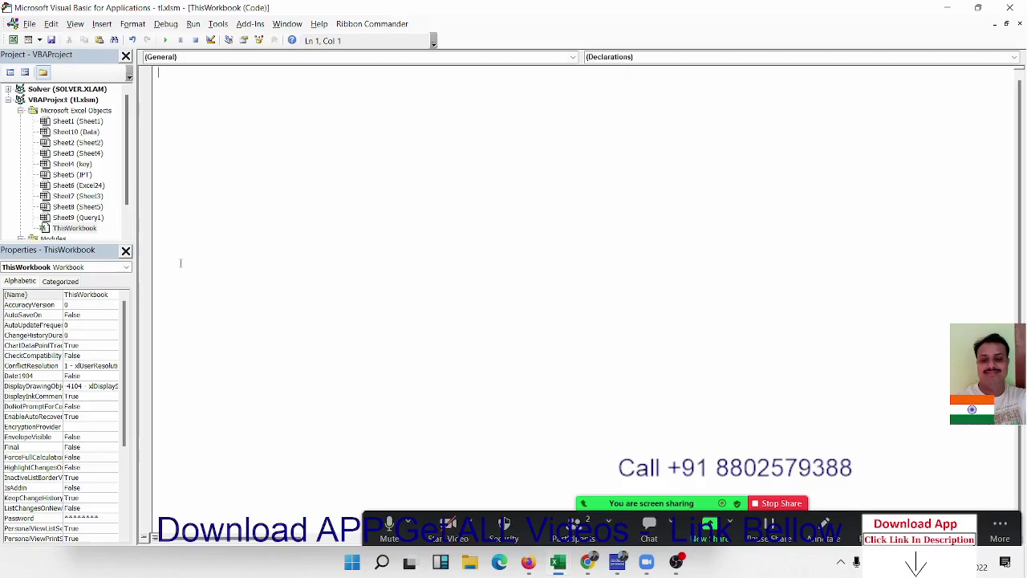
scroll(68, 172, down, 1)
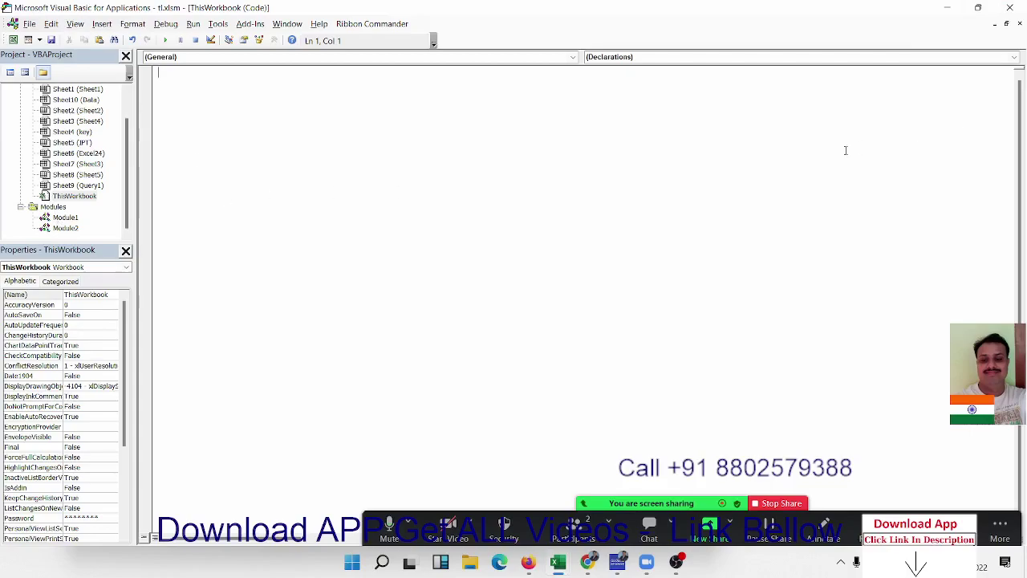
- Close the VBA editor and switch from the keywords sheet to the blank IPT sheet
click(1010, 8)
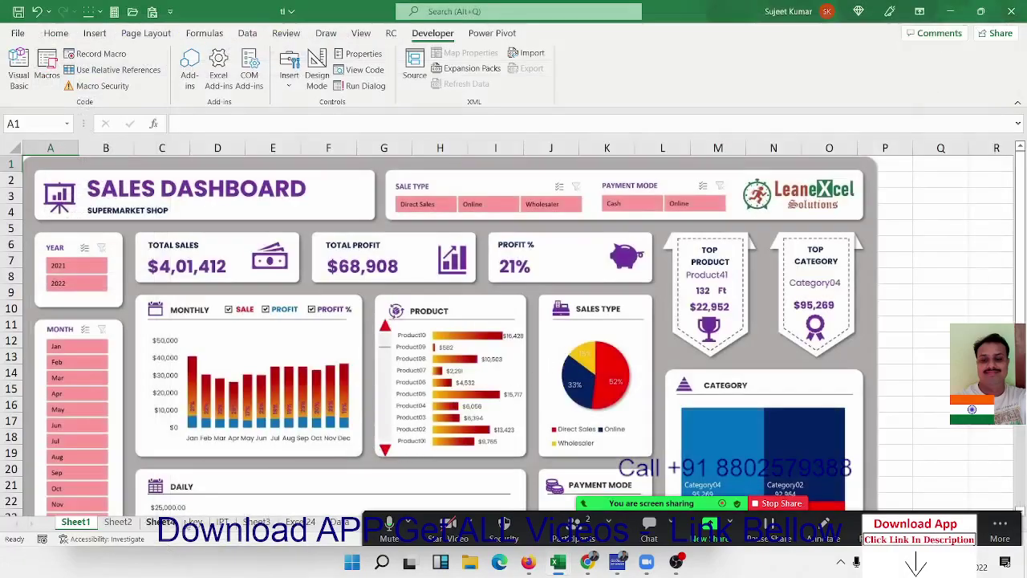
click(195, 521)
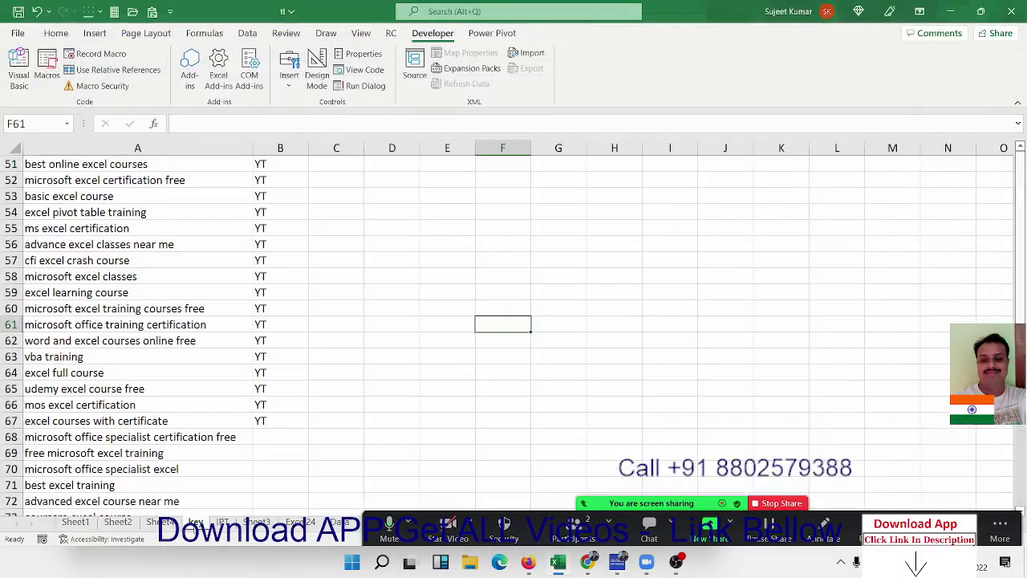
click(223, 521)
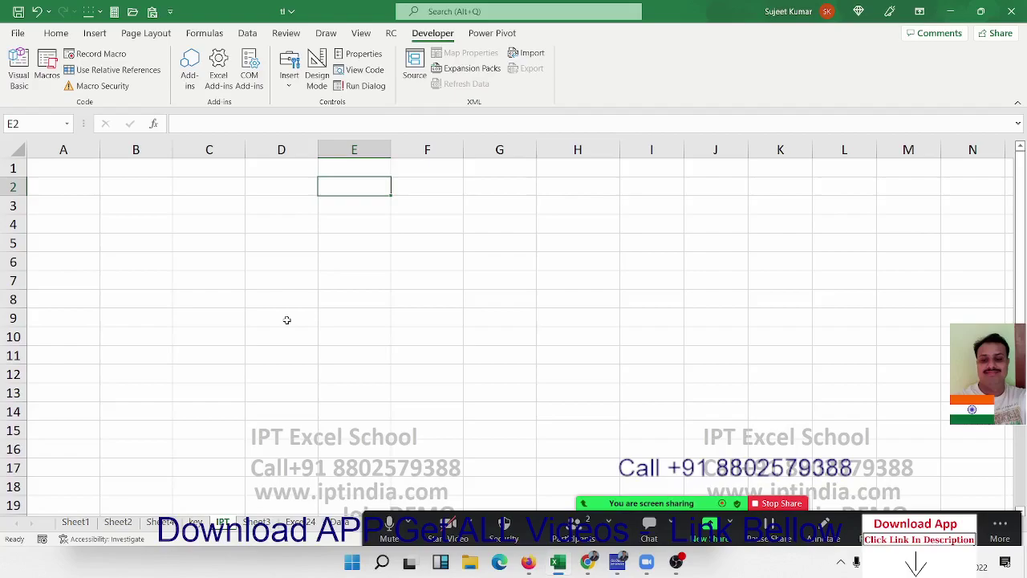
click(289, 325)
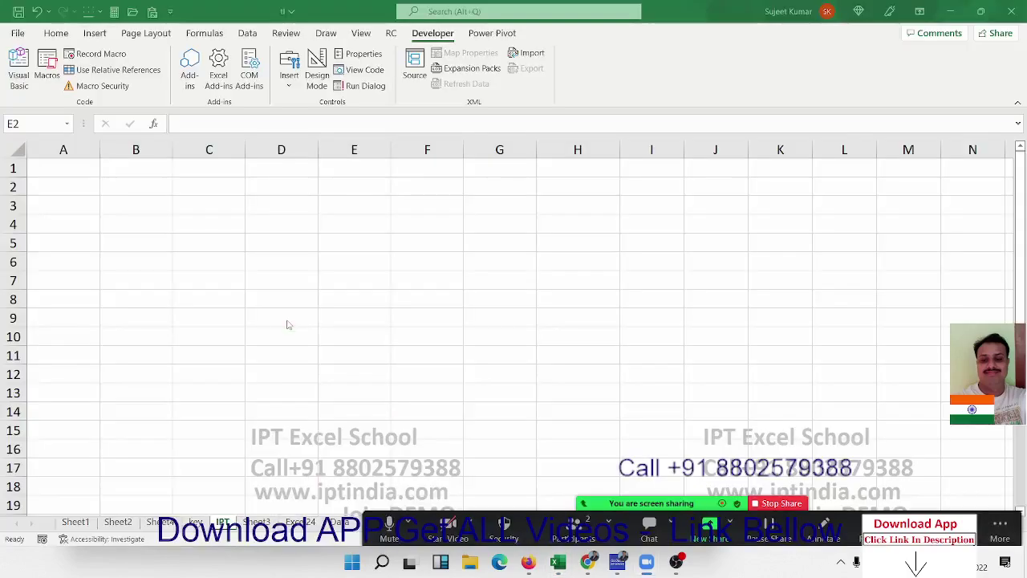
key(alt+Tab)
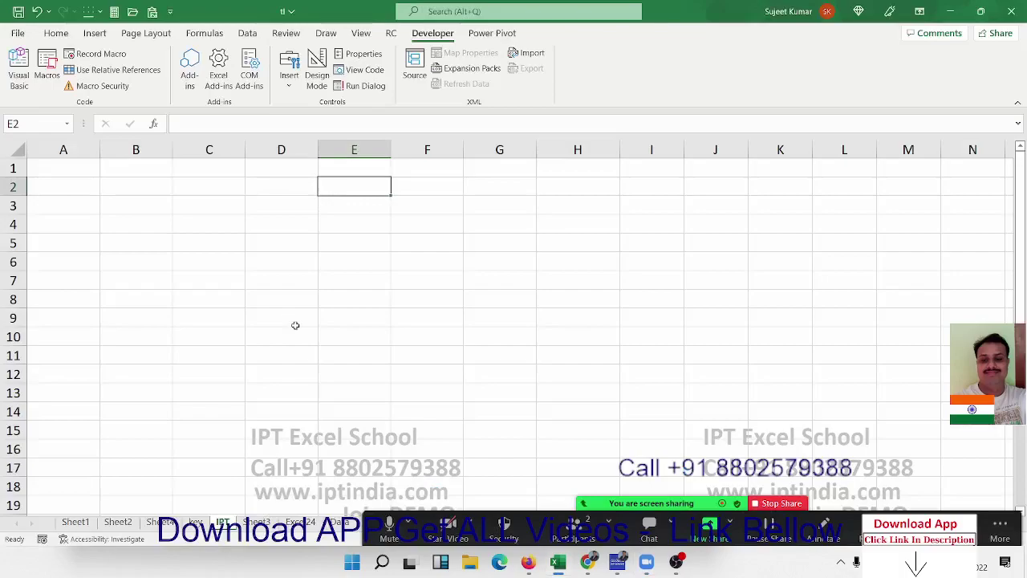
- Select Sheet5 (IPT) in the VBA Project Explorer, then switch back to the Excel workbook
click(19, 68)
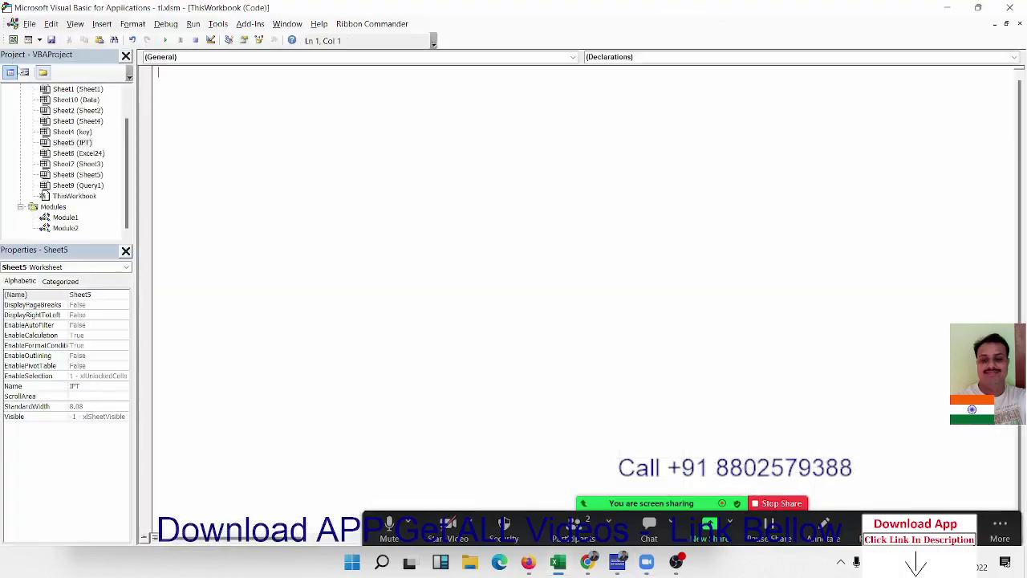
click(71, 142)
scroll(126, 175, up, 2)
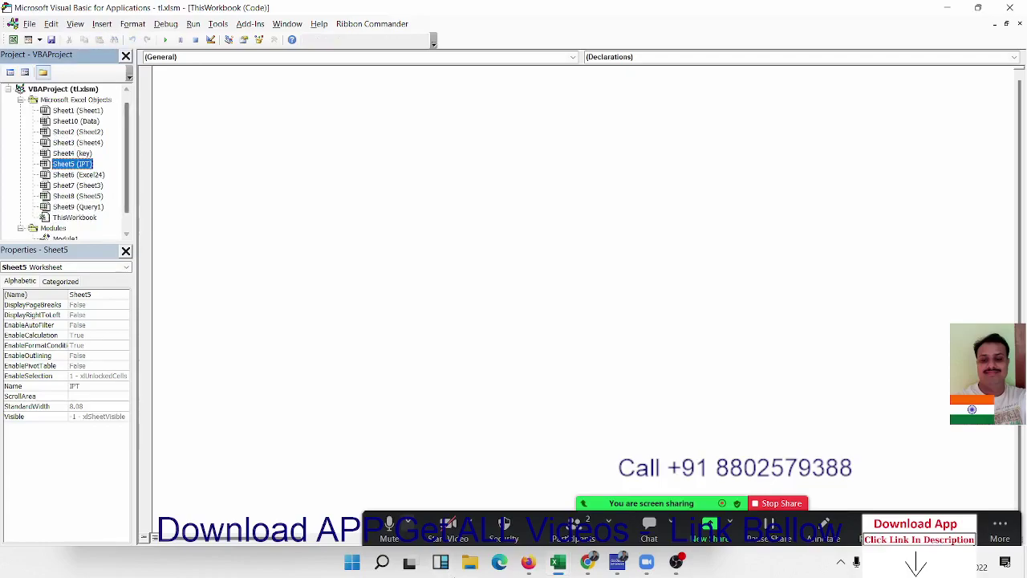
mouse_move(558, 562)
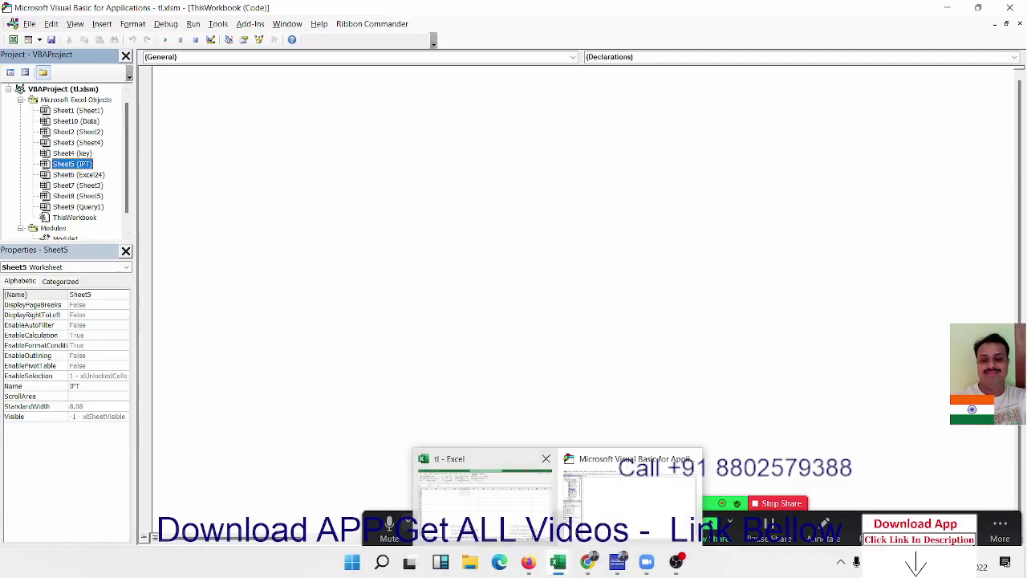
click(525, 518)
- Cycle through the worksheets and select cell G2 on the blank IPT sheet
key(ctrl+Page_Down)
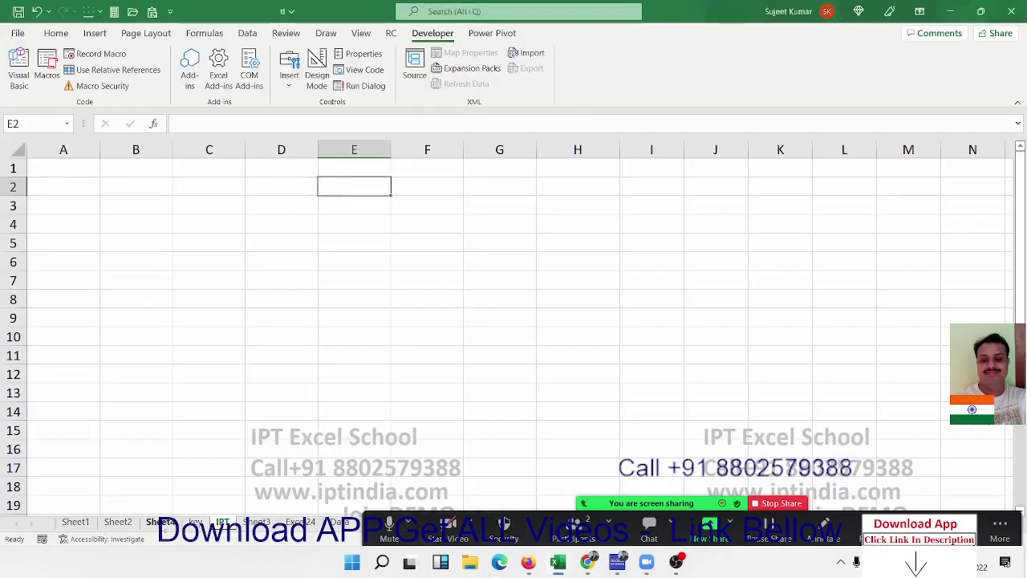
key(ctrl+Page_Down)
key(ctrl+Page_Down)
key(ctrl+Page_Down)
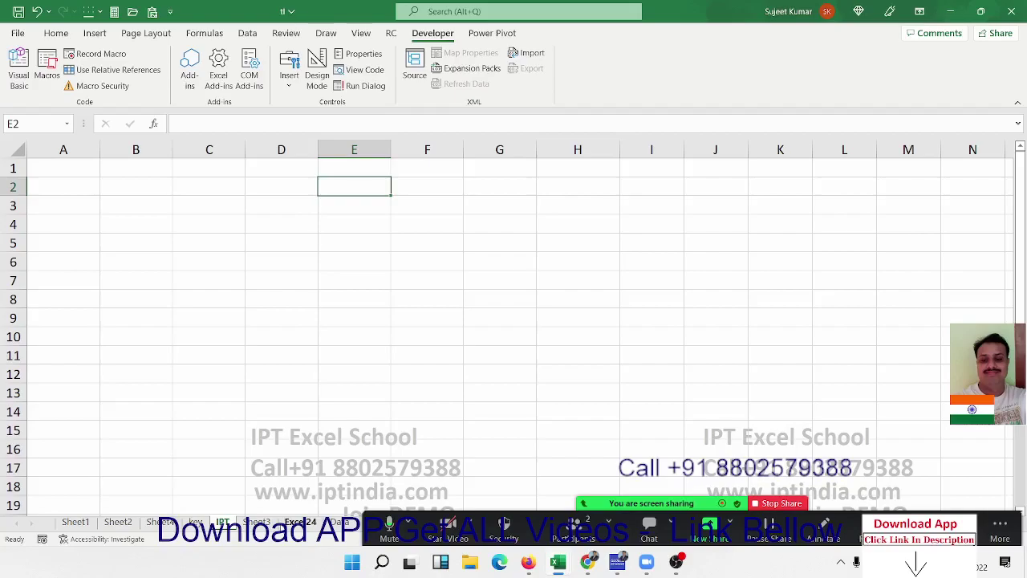
click(517, 192)
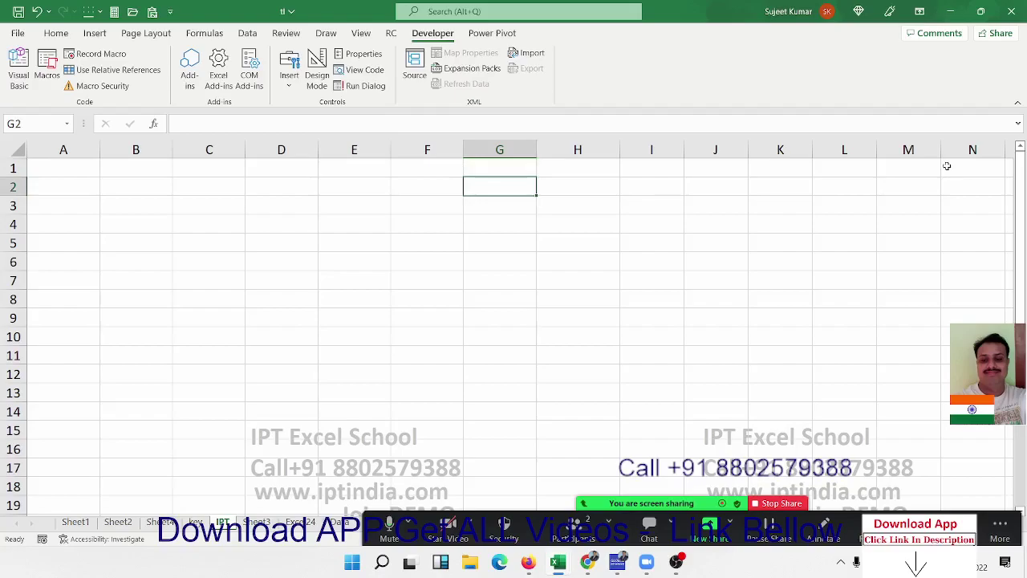
- Enter Analysis, Algorithm and Code in cells G2 to G4
text(A)
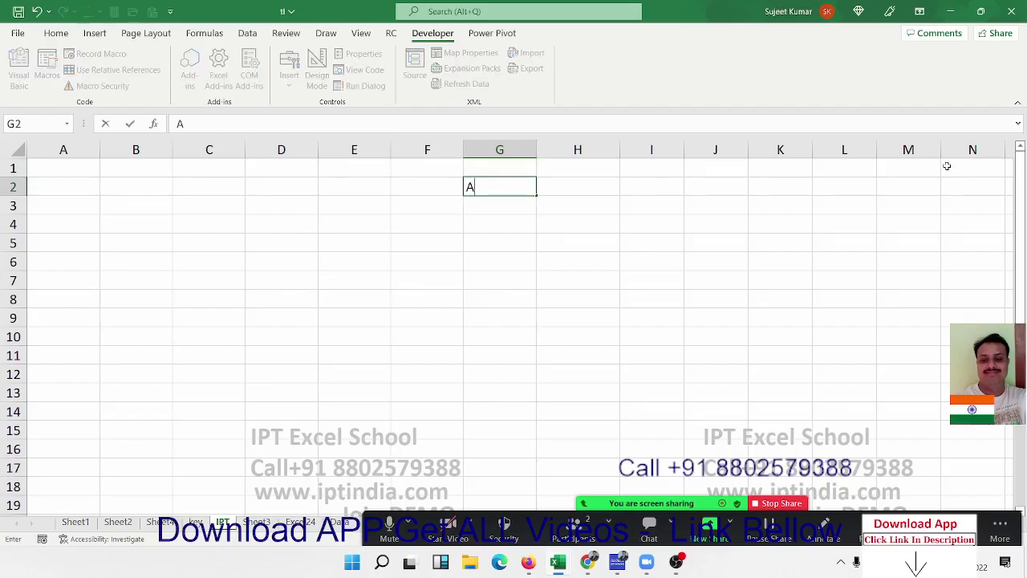
text(nalys)
text(is)
key(Return)
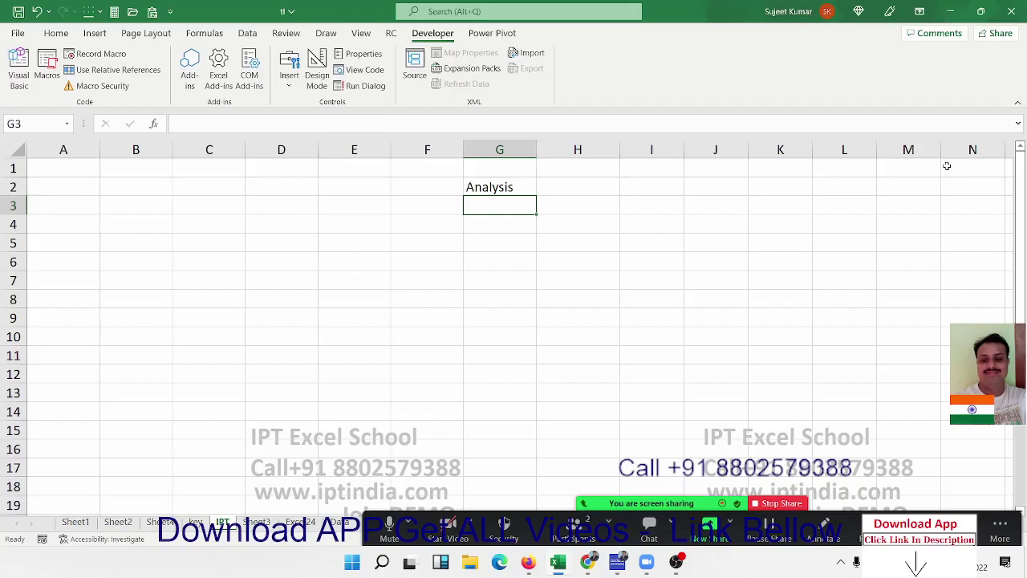
text(Al)
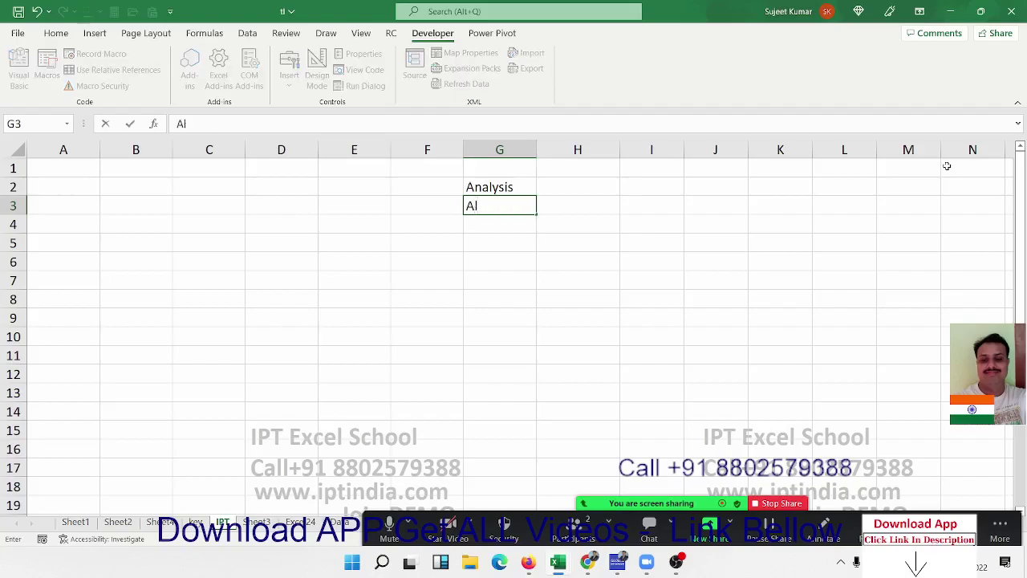
text(gor)
text(ithm)
key(Return)
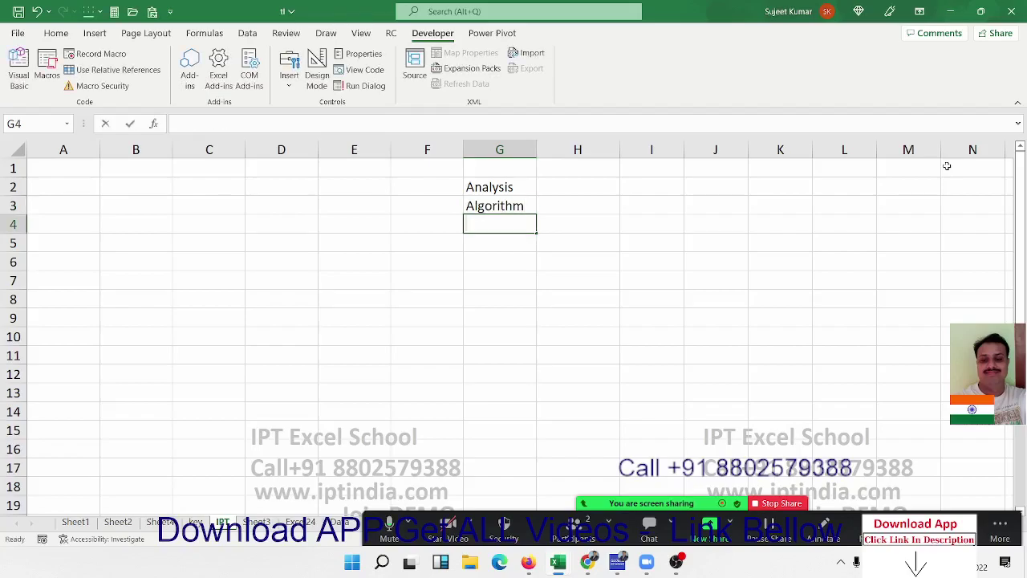
text(Code)
key(Return)
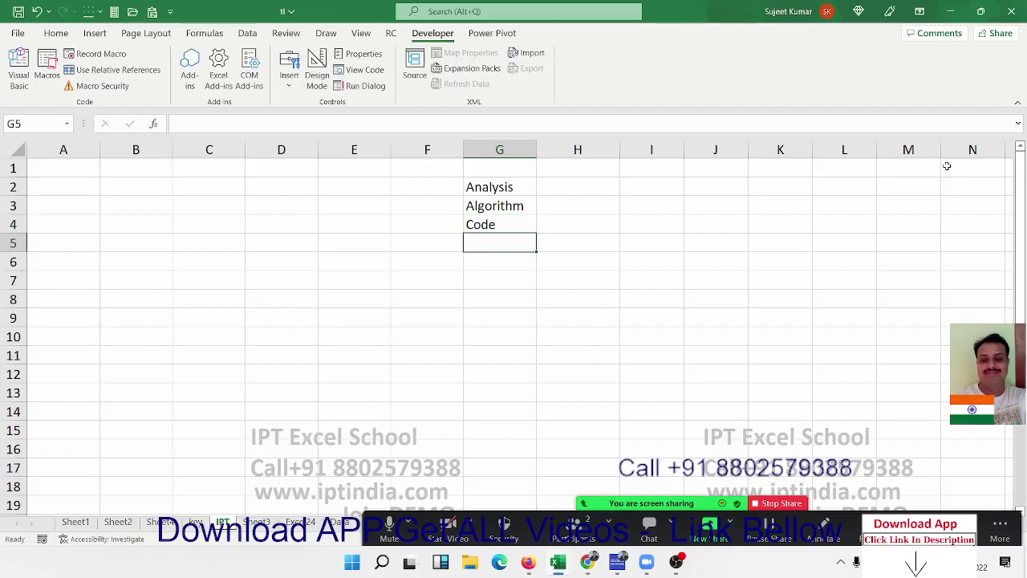
- Enter Test in G5 with Re-Code in H5 and Re-Test in I5, then Apply in G6
text(Test)
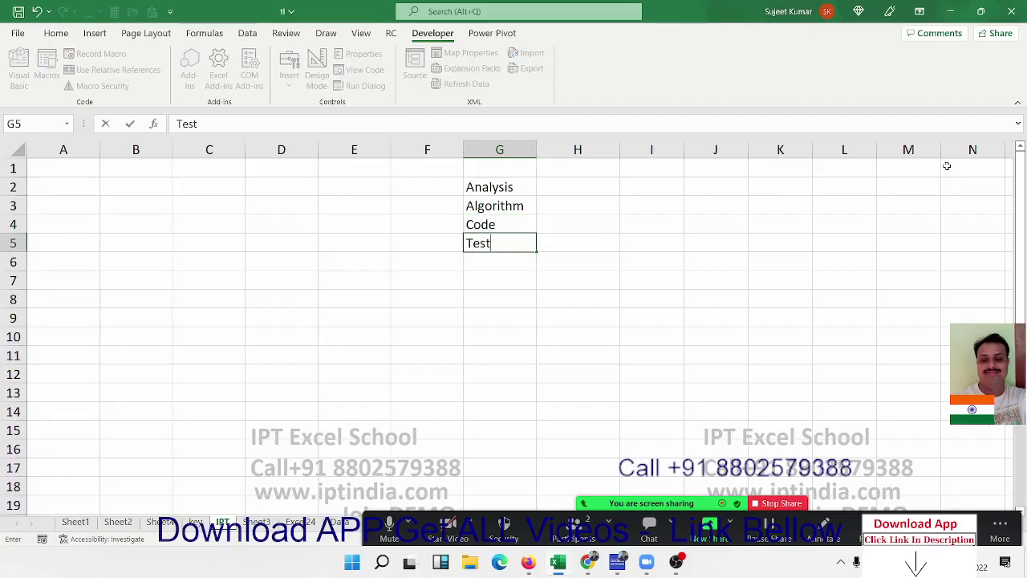
key(Tab)
text(R)
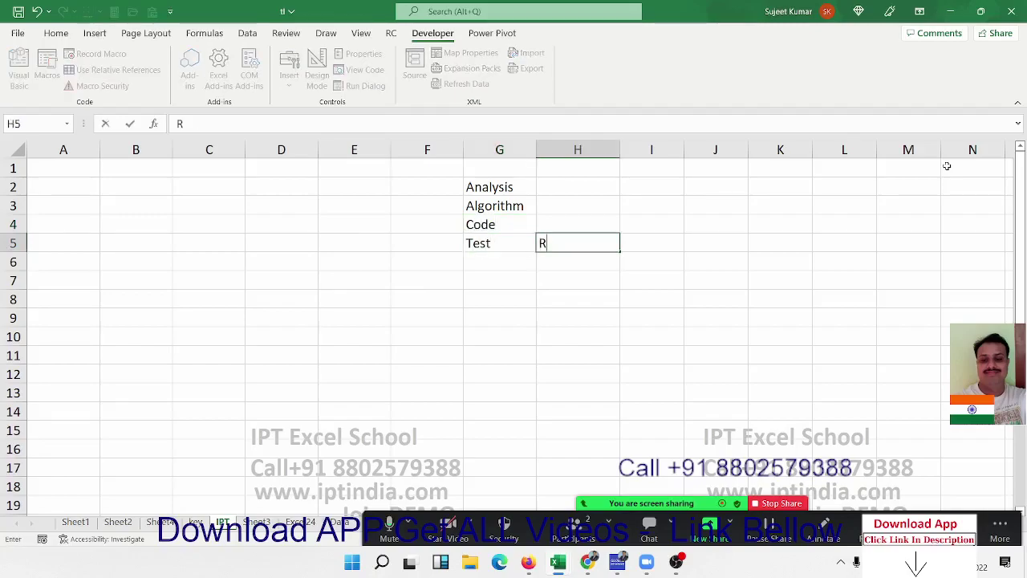
text(e-C)
text(ode)
key(Return)
key(Up)
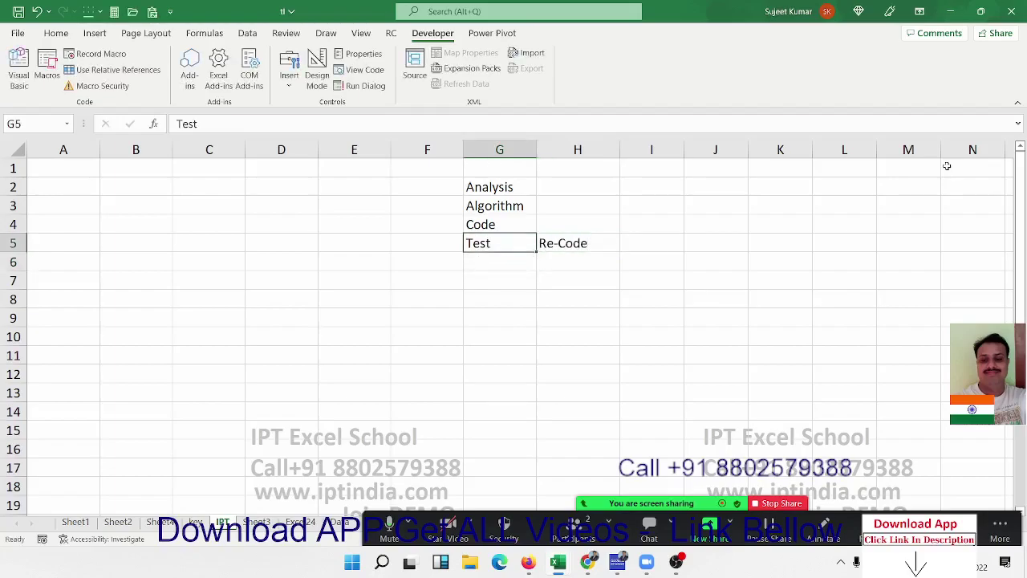
key(Right)
key(Right)
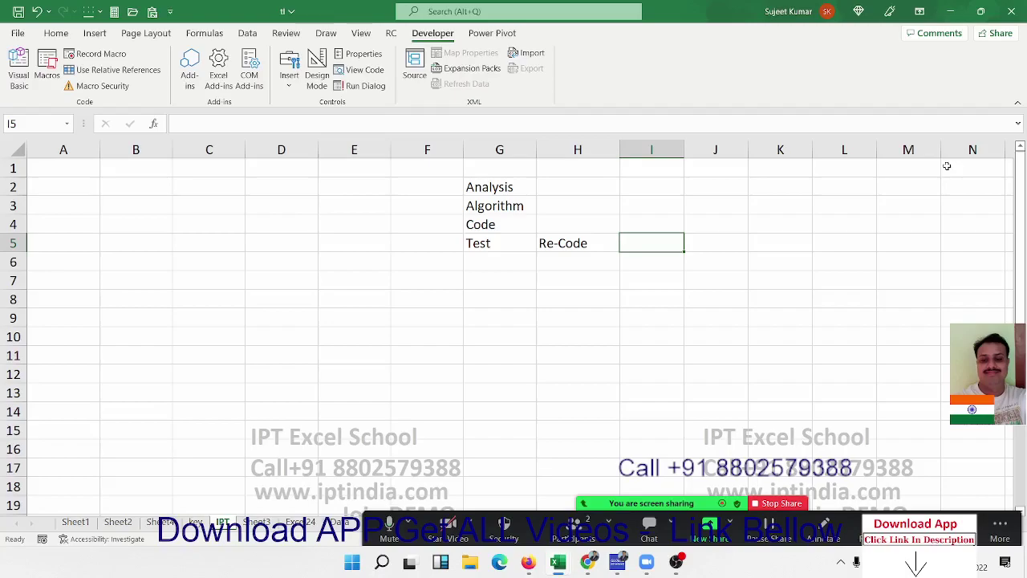
text(Re)
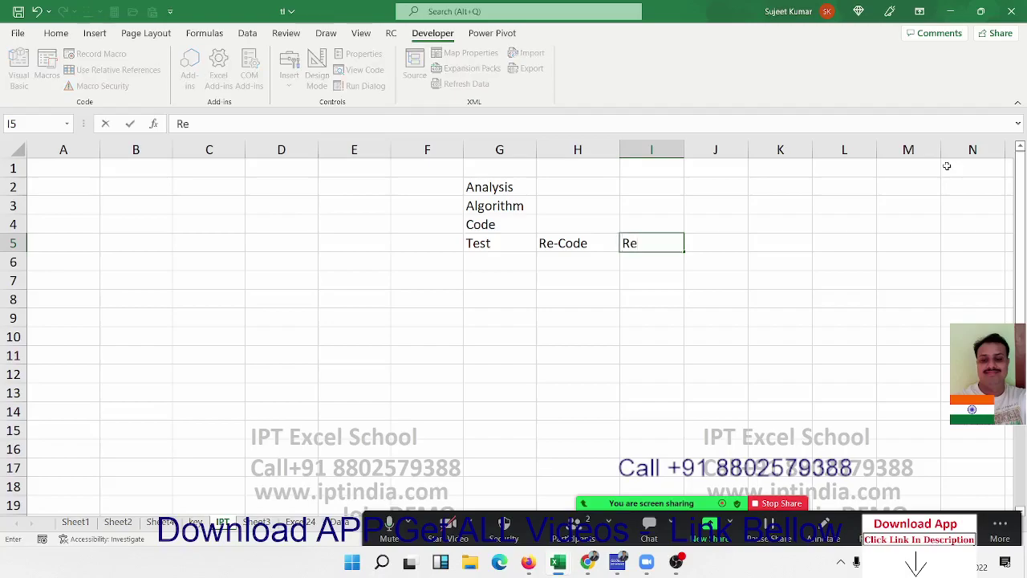
text(-Test)
key(ctrl+Return)
key(Return)
text(A)
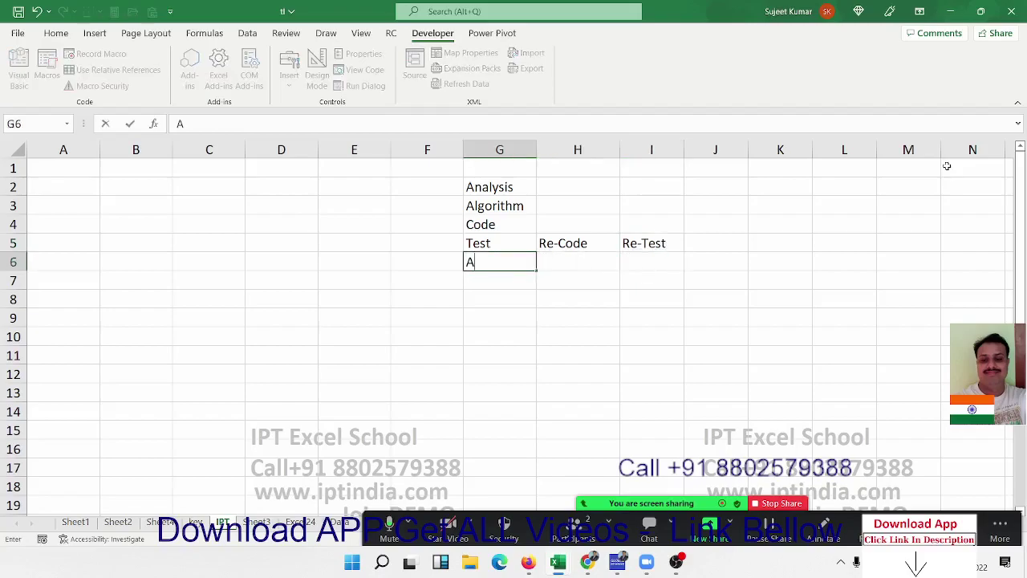
text(ppl)
text(y)
key(Return)
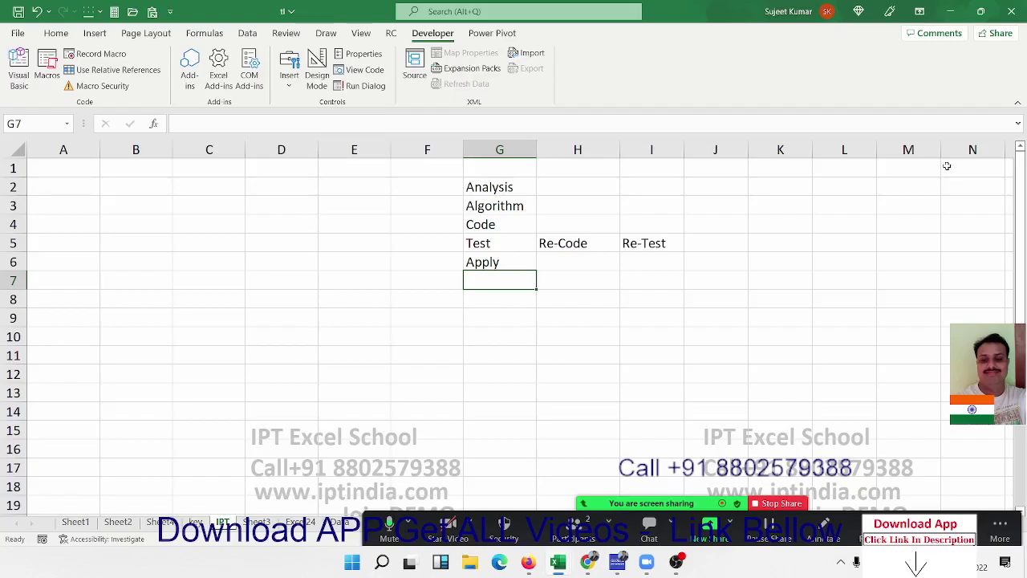
click(514, 318)
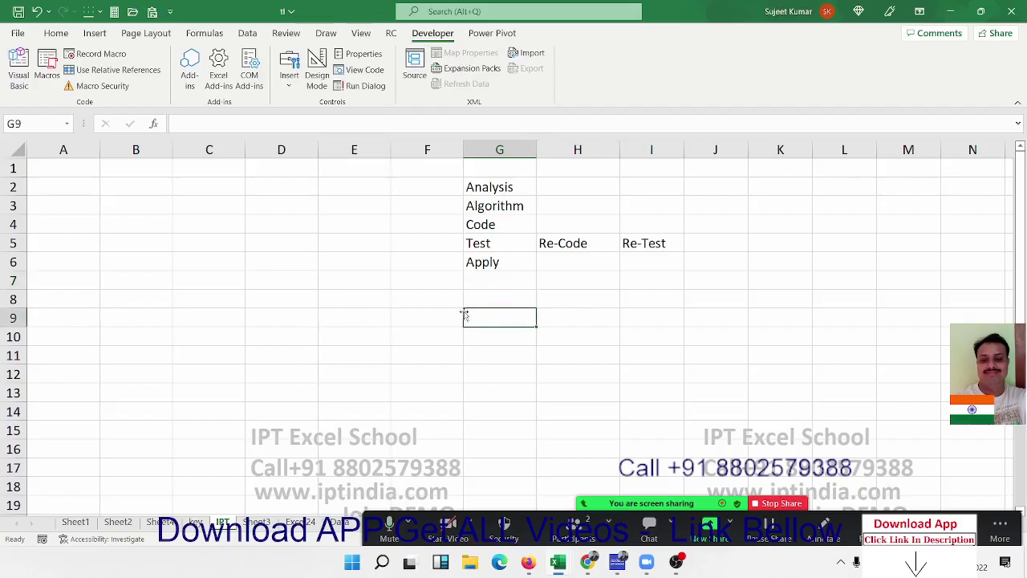
click(83, 171)
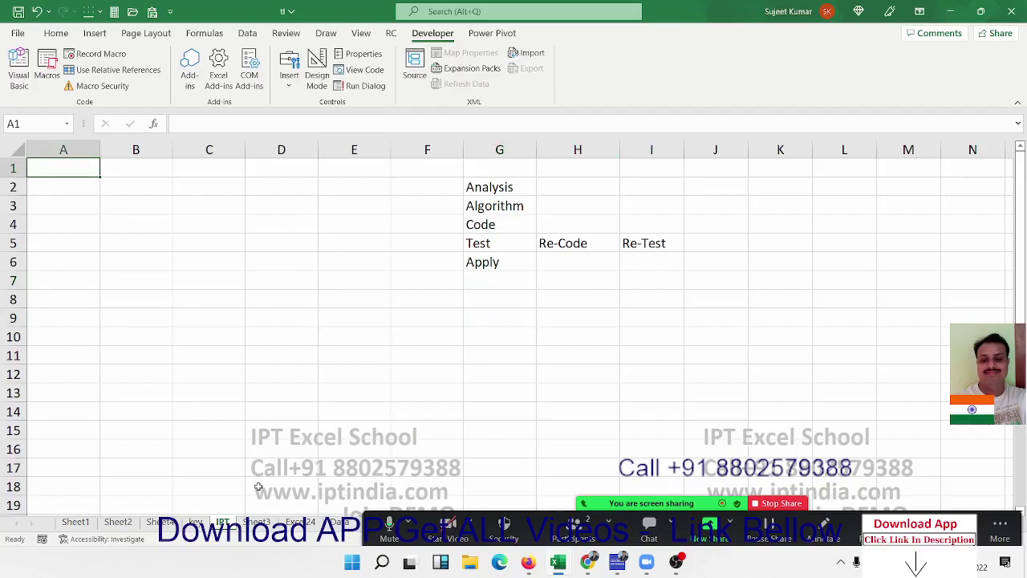
text(500)
key(Return)
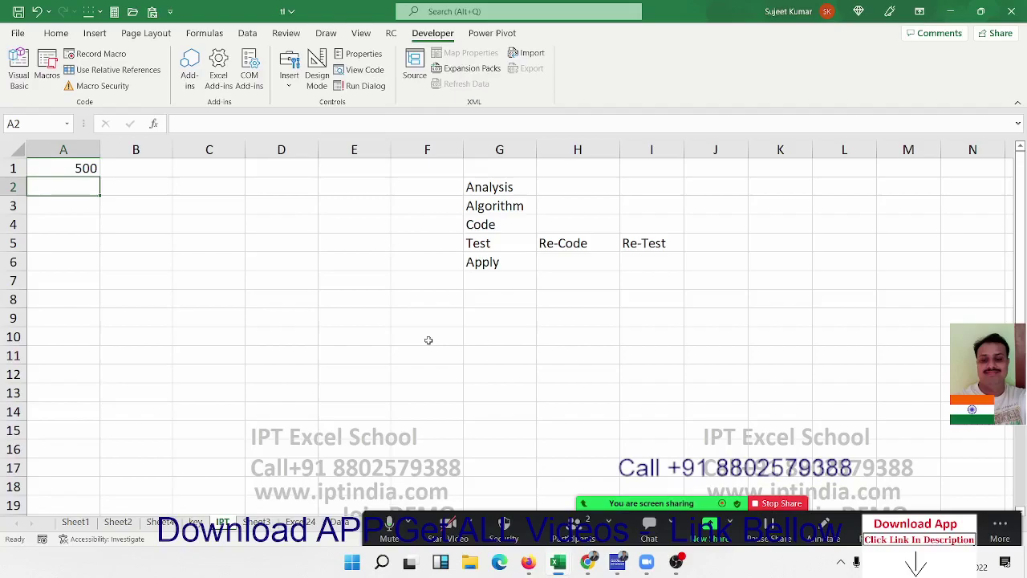
key(Up)
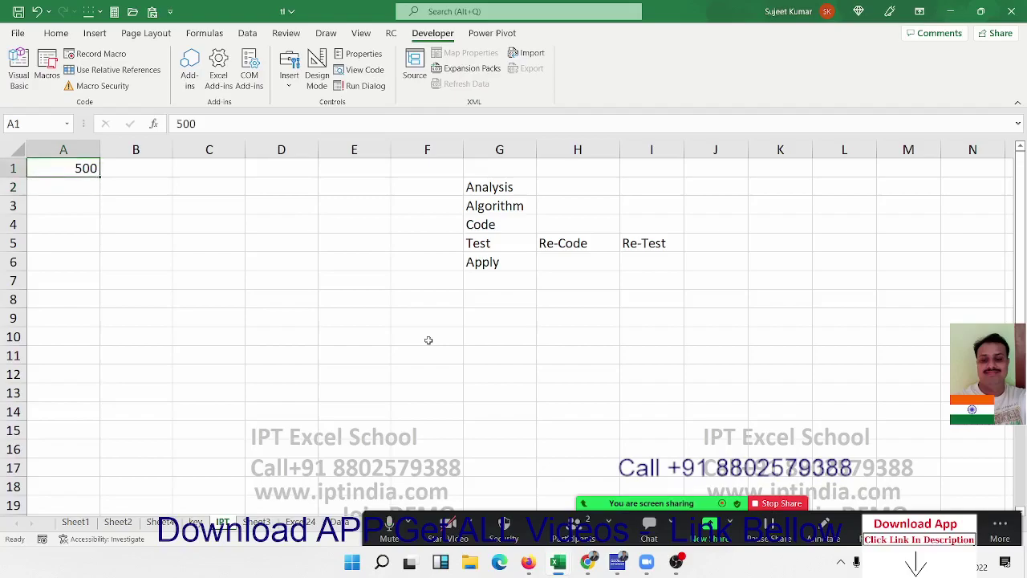
key(Delete)
key(Right)
key(Right)
key(Right)
key(Right)
key(Right)
key(Right)
key(Down)
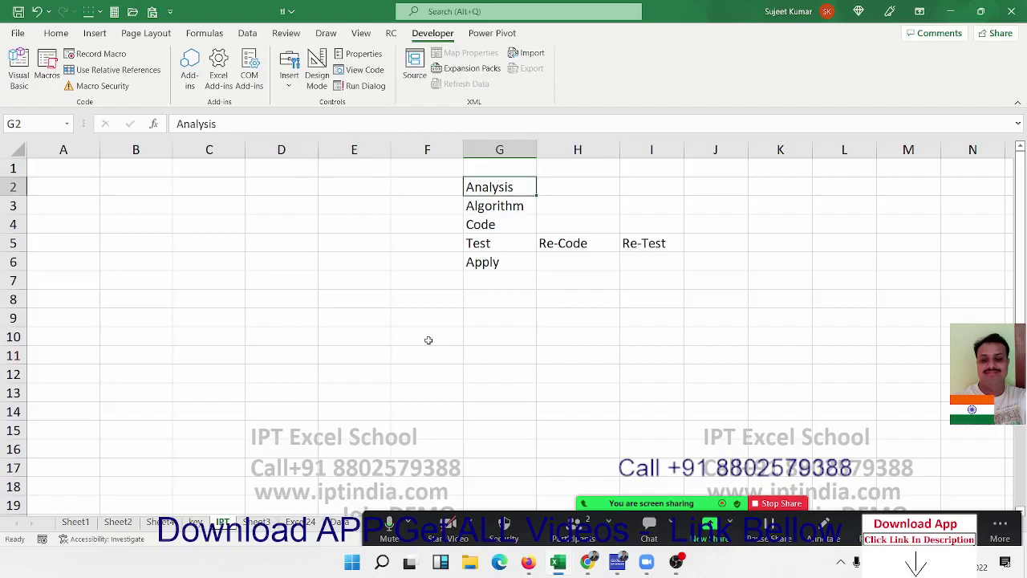
key(Down)
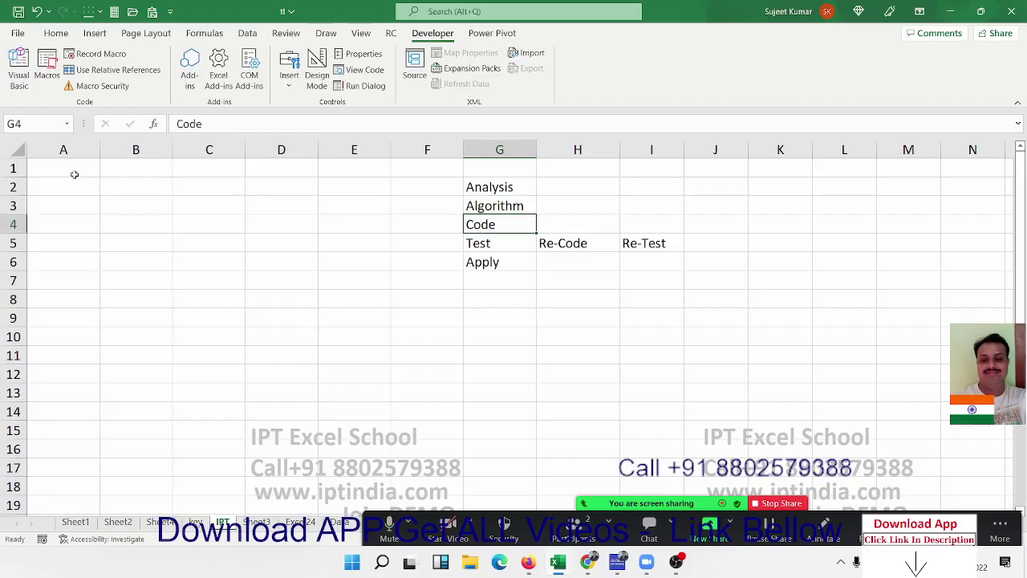
key(Down)
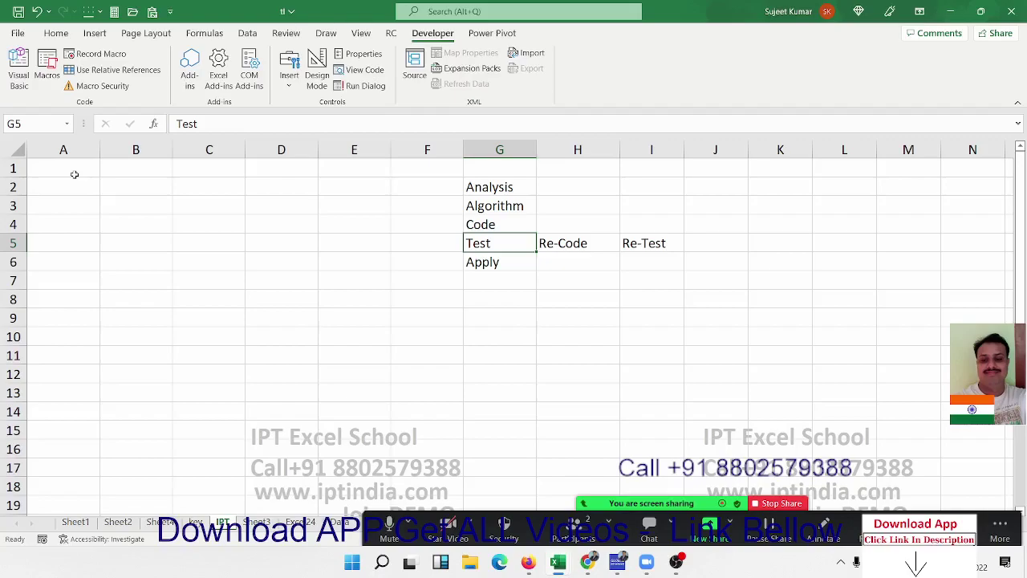
mouse_move(76, 166)
mouse_down()
mouse_move(264, 254)
mouse_move(258, 327)
mouse_up()
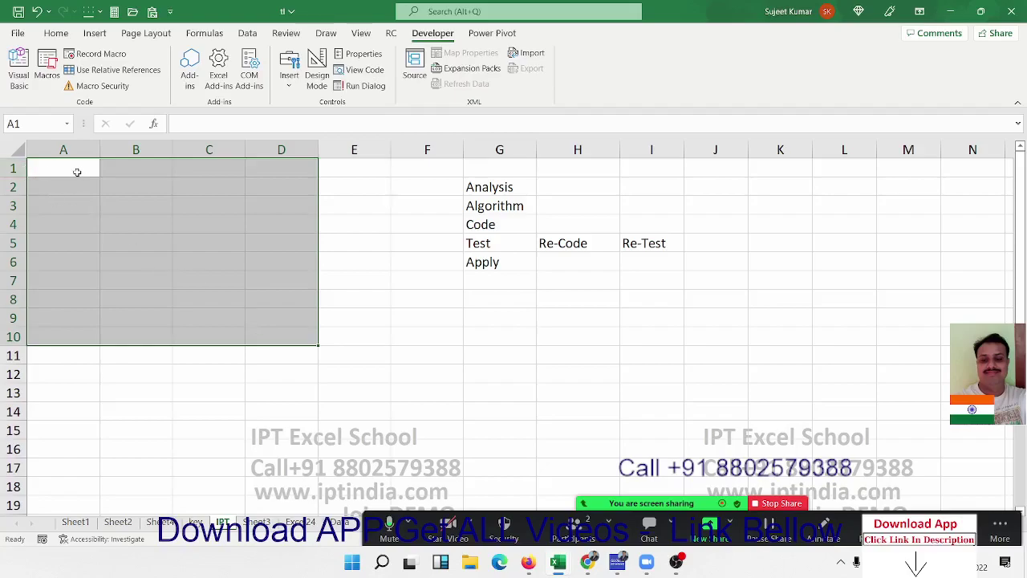
mouse_move(76, 171)
mouse_down()
mouse_move(184, 229)
mouse_move(234, 438)
mouse_up()
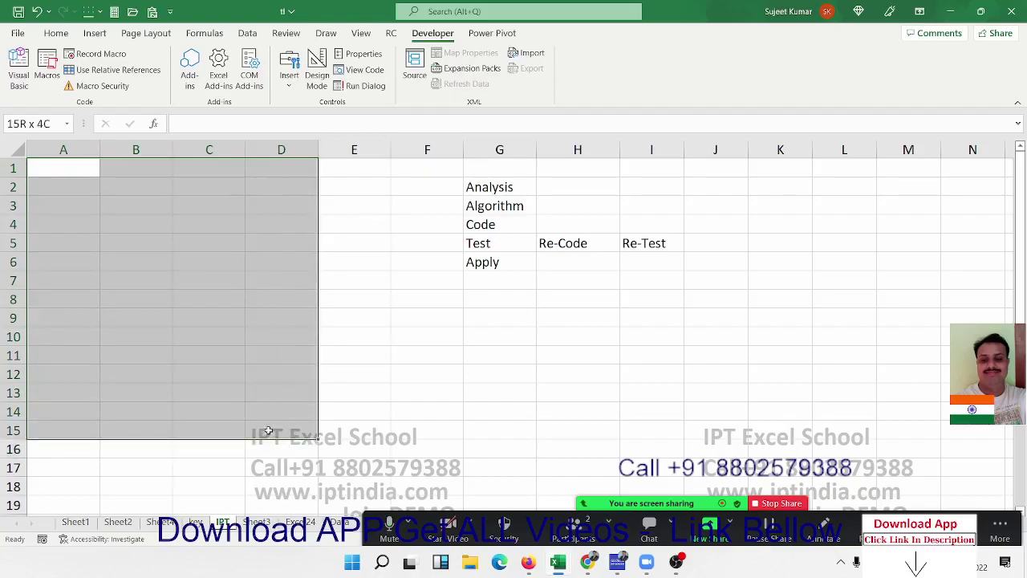
mouse_move(235, 438)
mouse_down()
mouse_move(287, 246)
mouse_move(282, 376)
mouse_move(277, 243)
mouse_move(277, 391)
mouse_move(262, 302)
mouse_up()
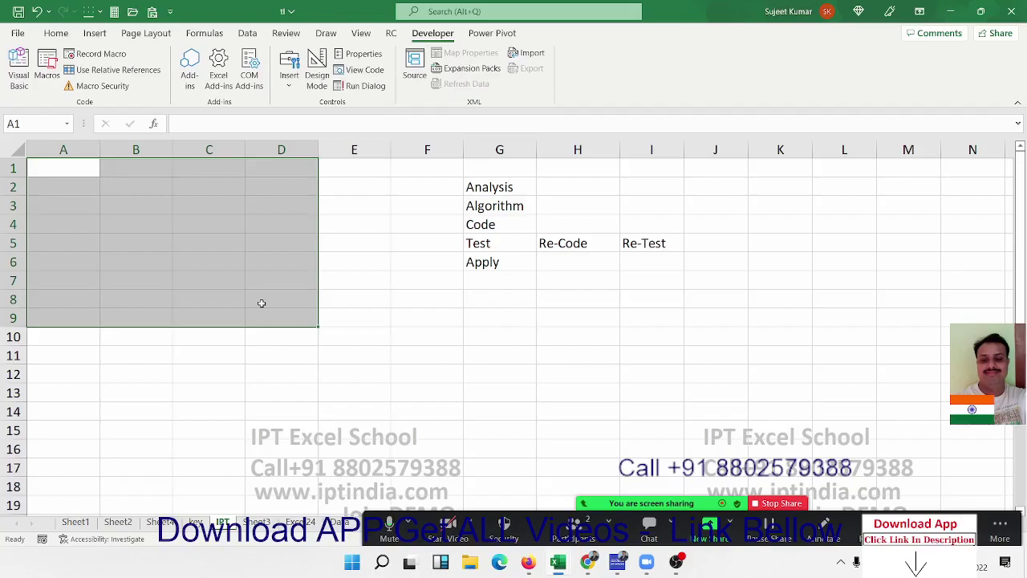
click(478, 258)
drag(478, 258, 478, 259)
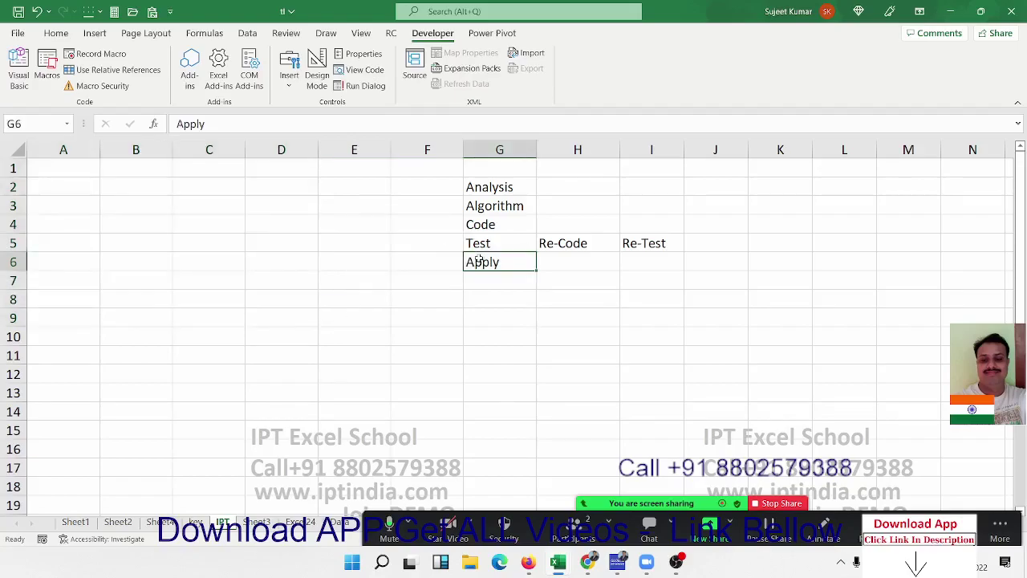
click(377, 259)
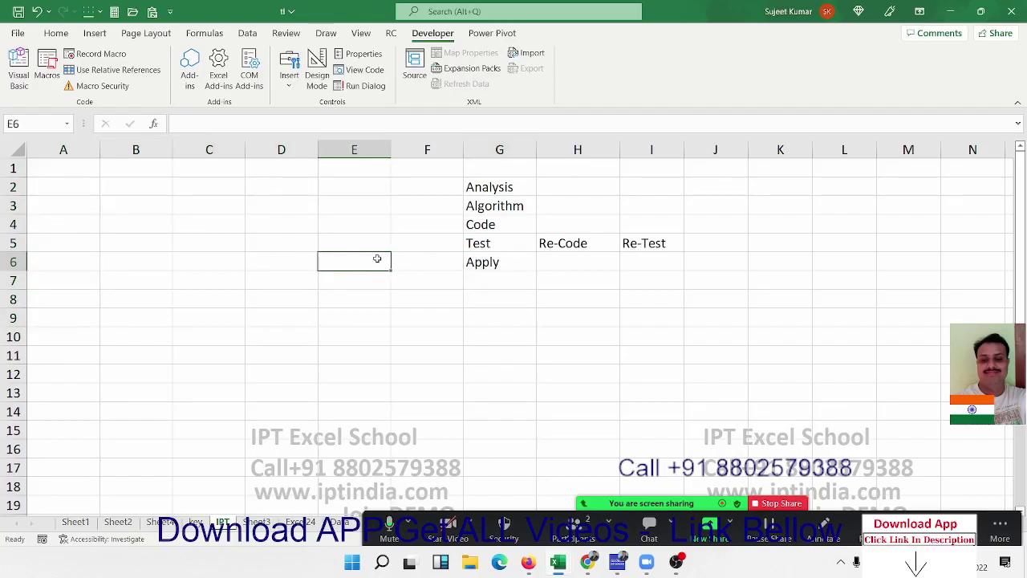
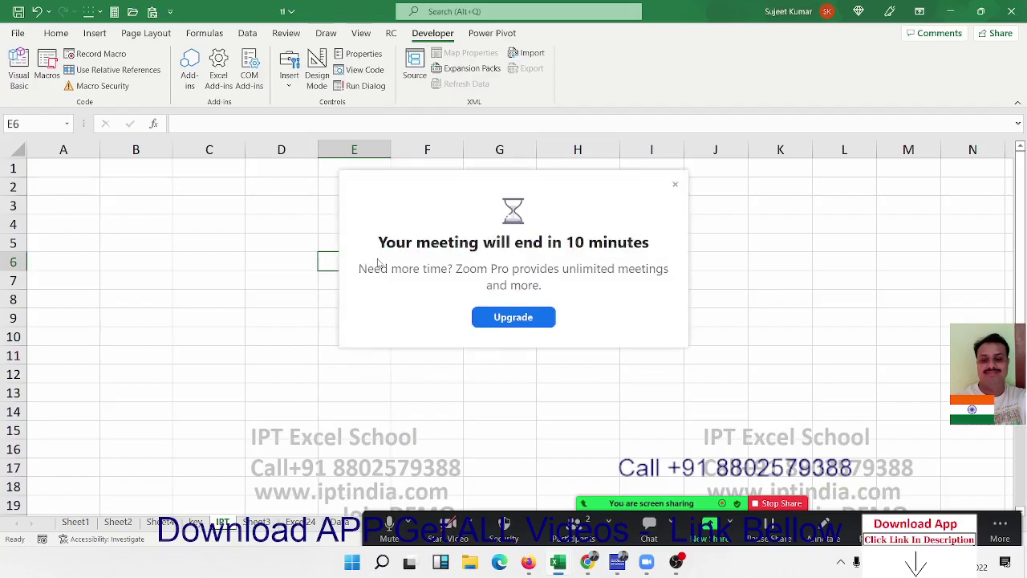
- Dismiss the meeting notice and enter the headers Name, Roll and Mark in A1:C1
click(675, 185)
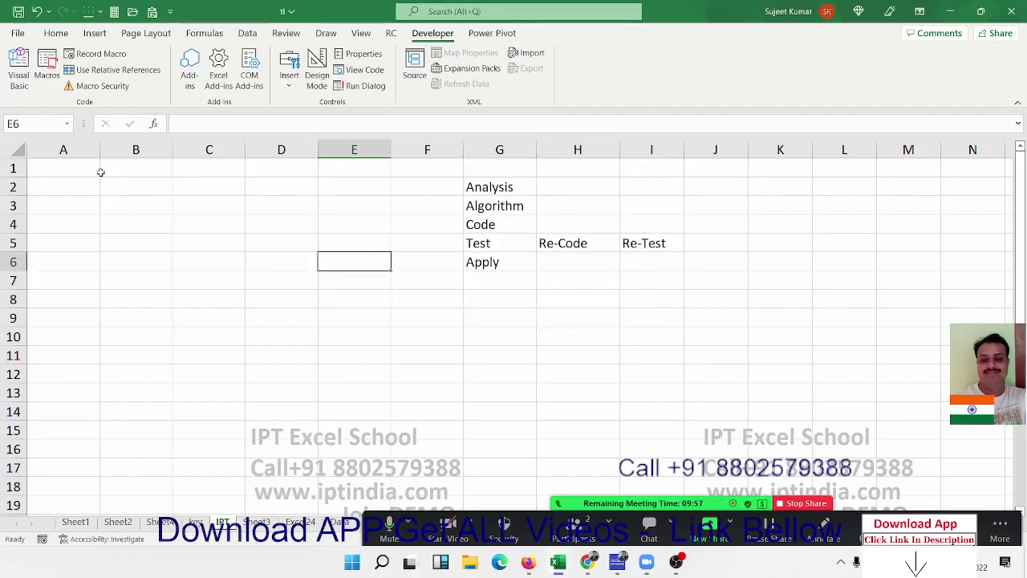
click(66, 162)
text(Name)
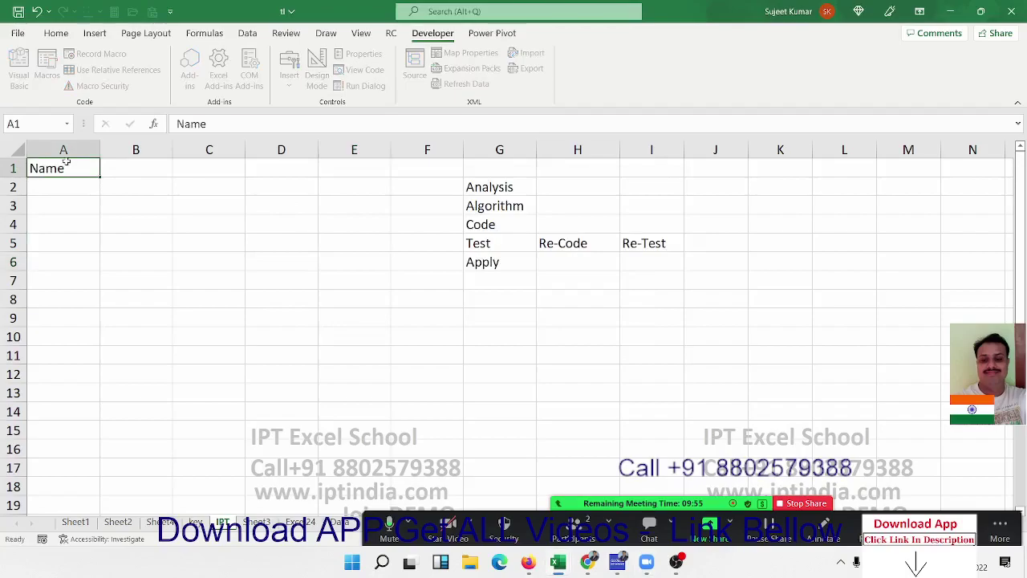
key(Tab)
text(Roll)
key(Tab)
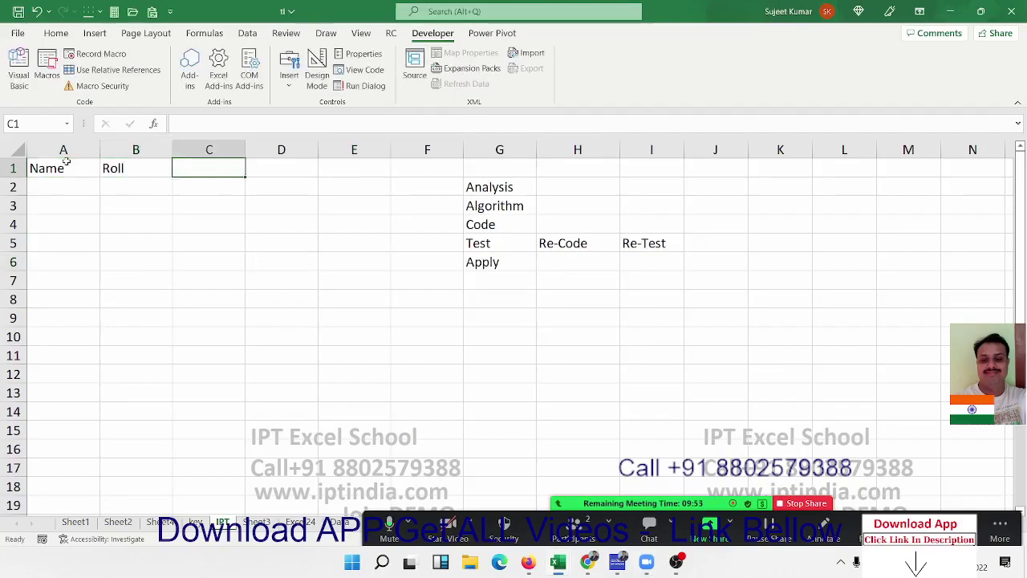
text(Mark)
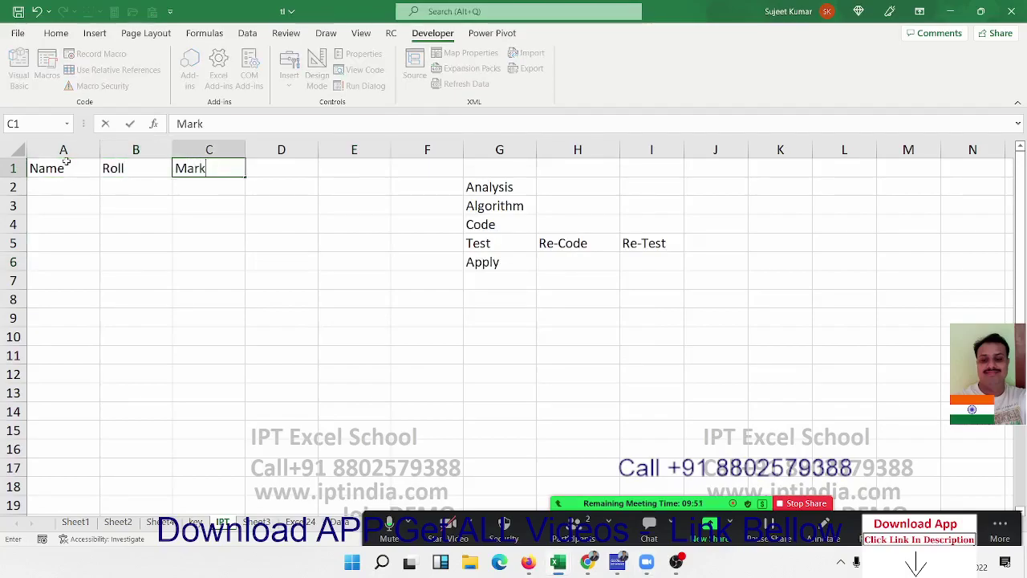
click(372, 301)
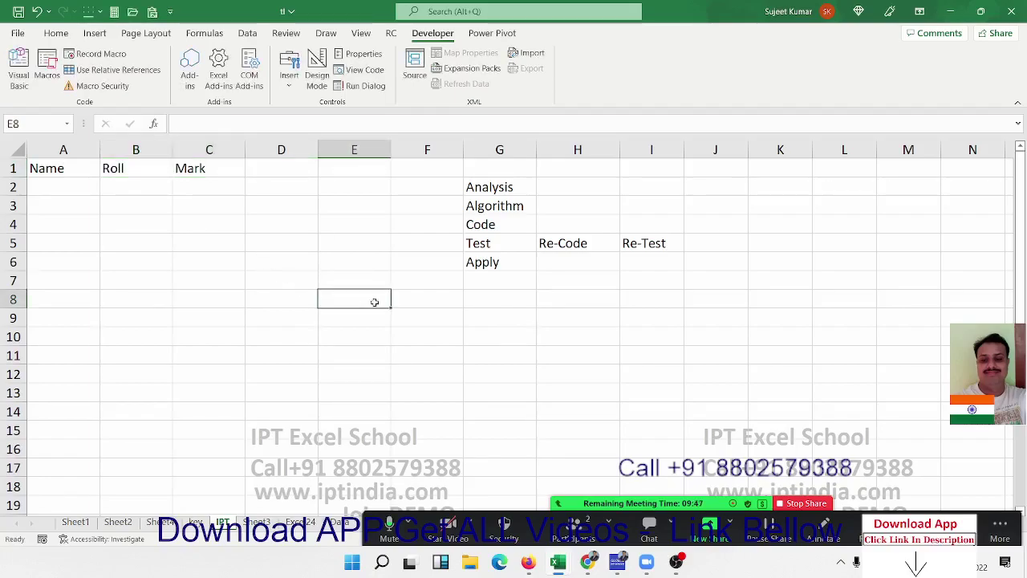
- Re-enter the final step in G6 as 'Appy'
click(475, 172)
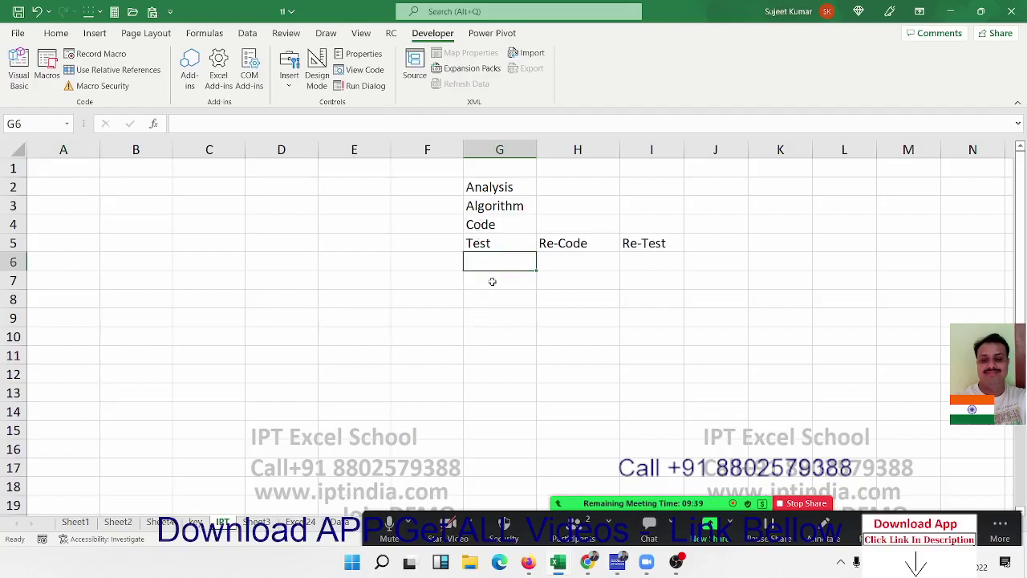
text(Appy)
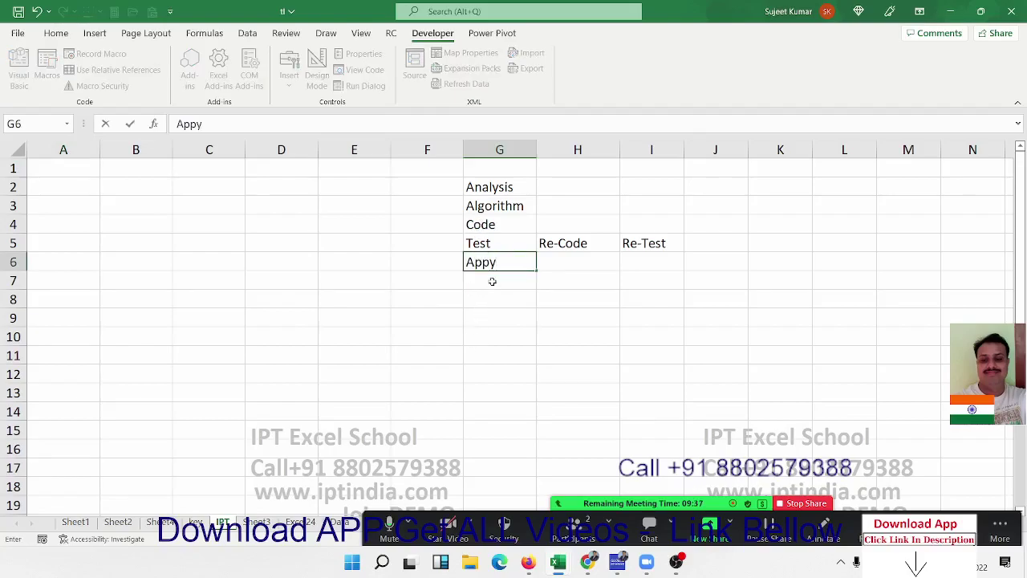
key(Return)
key(Left)
key(Left)
- Enter 'Start' in E7 as the first algorithm step
text(S)
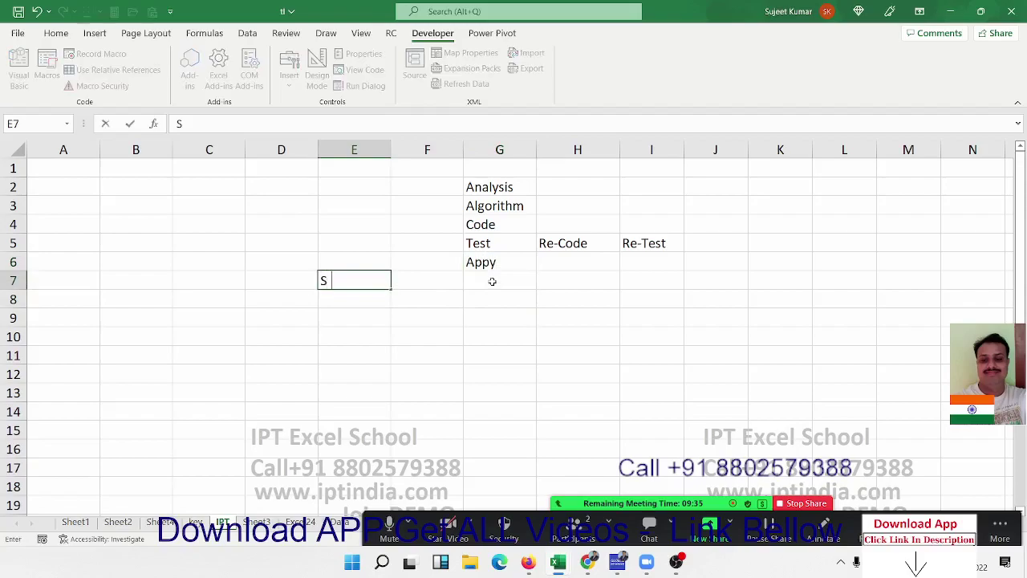
text(tart)
key(Return)
key(Up)
key(Right)
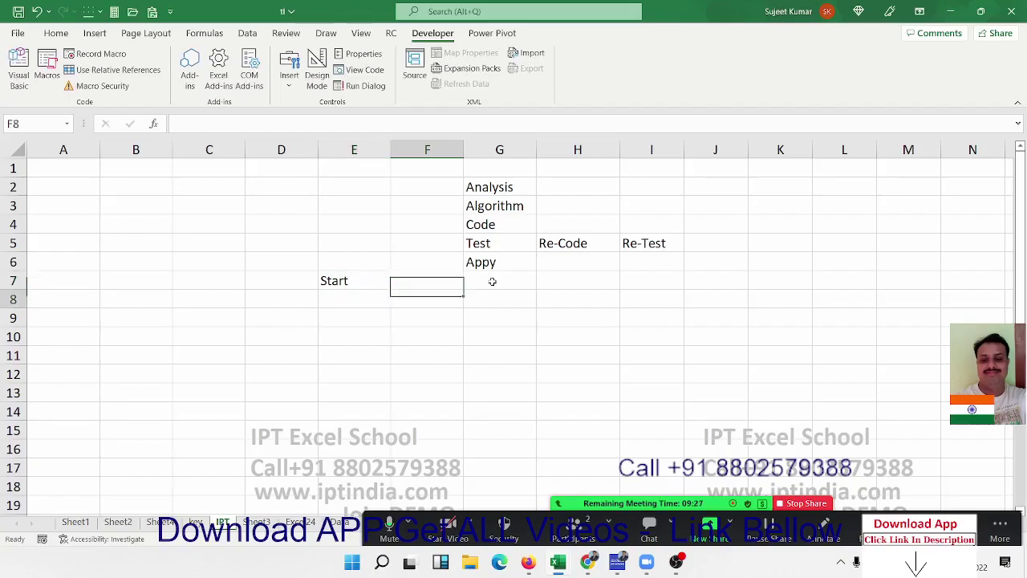
key(Down)
key(Left)
key(Up)
key(Right)
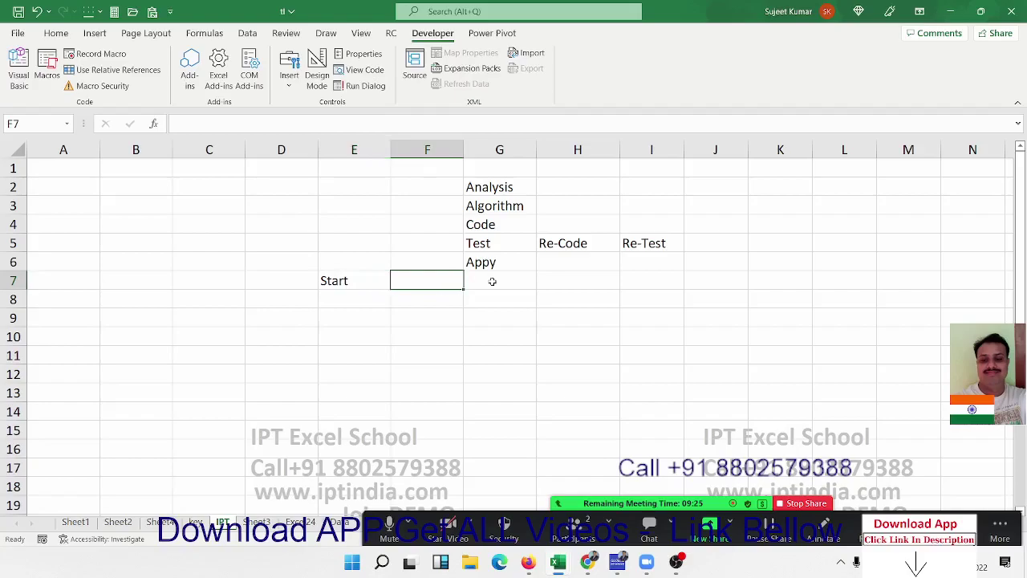
key(Down)
key(Left)
- Add the steps 'select a1' and 'enter Name' in E8:E9
text(s)
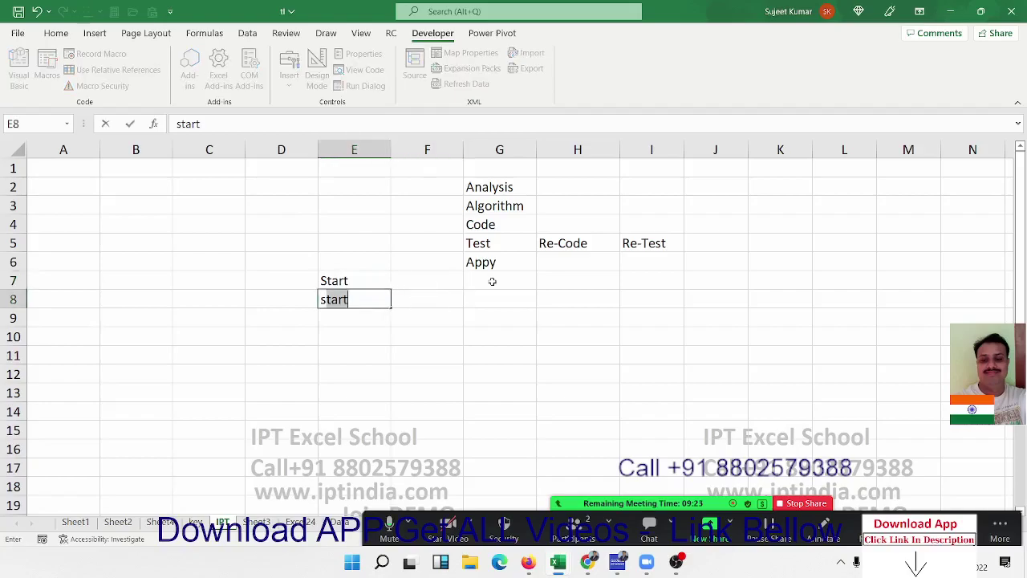
text(ek)
key(BackSpace)
text(lec)
text(t a1)
key(Return)
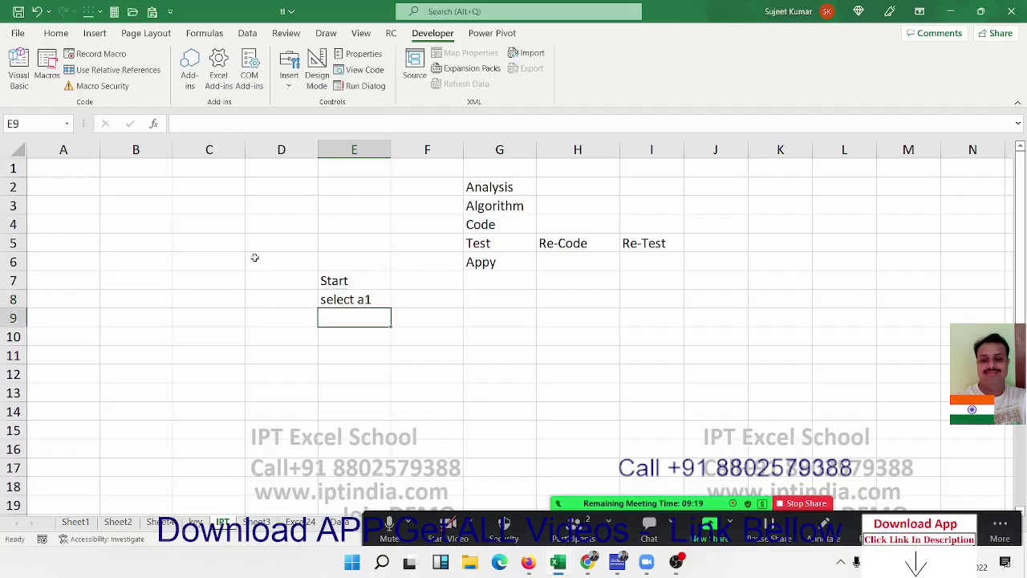
click(72, 170)
click(339, 317)
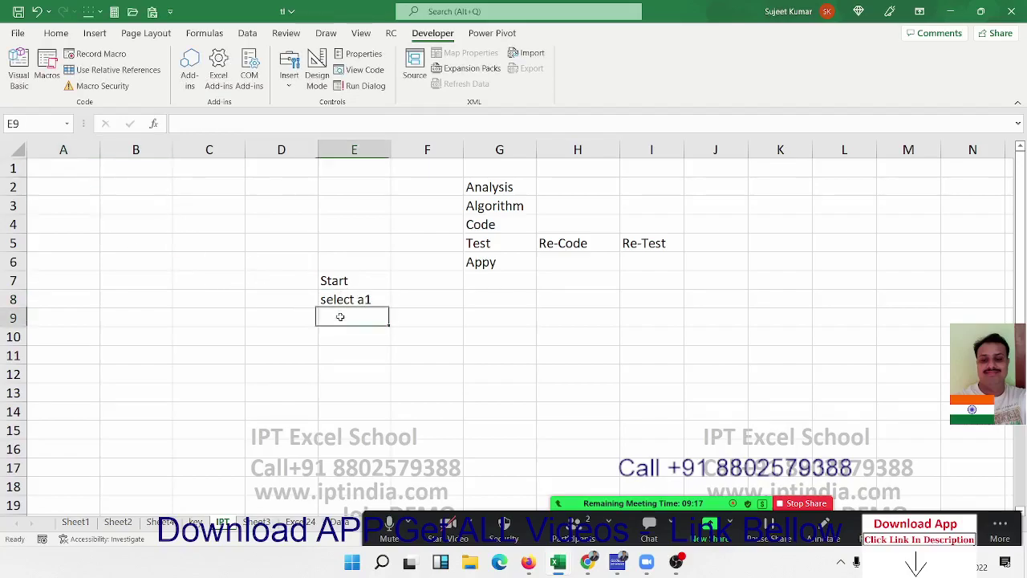
text(enter N)
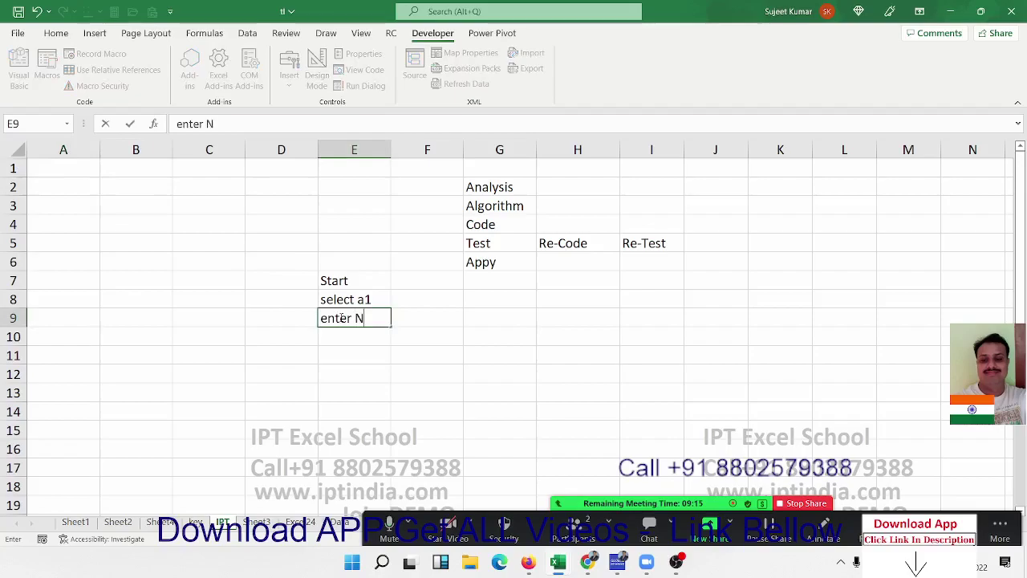
text(ame)
key(Return)
click(76, 170)
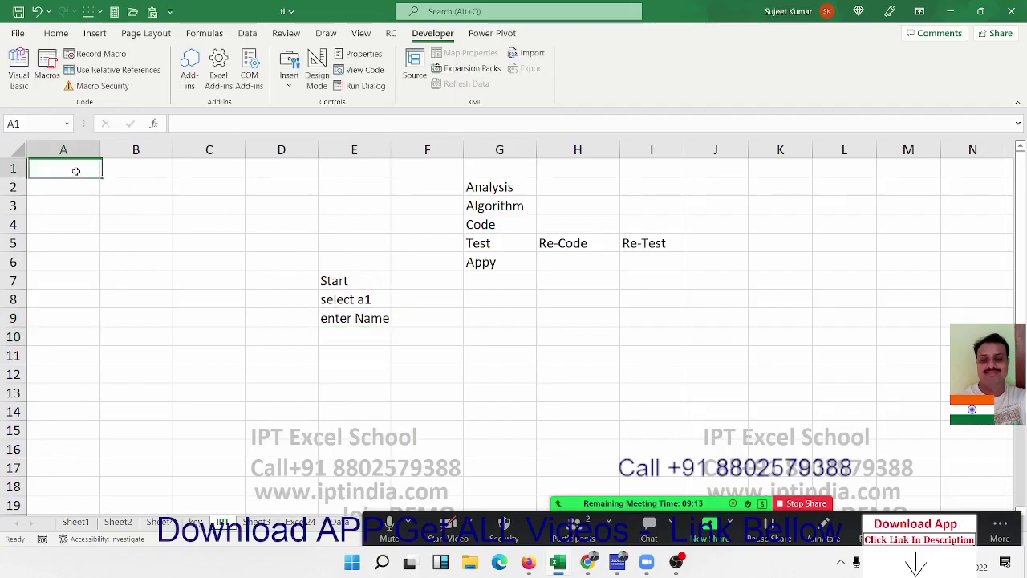
click(332, 333)
- Add the steps 'select b1' and 'enter roll' in E10:E11
text(s)
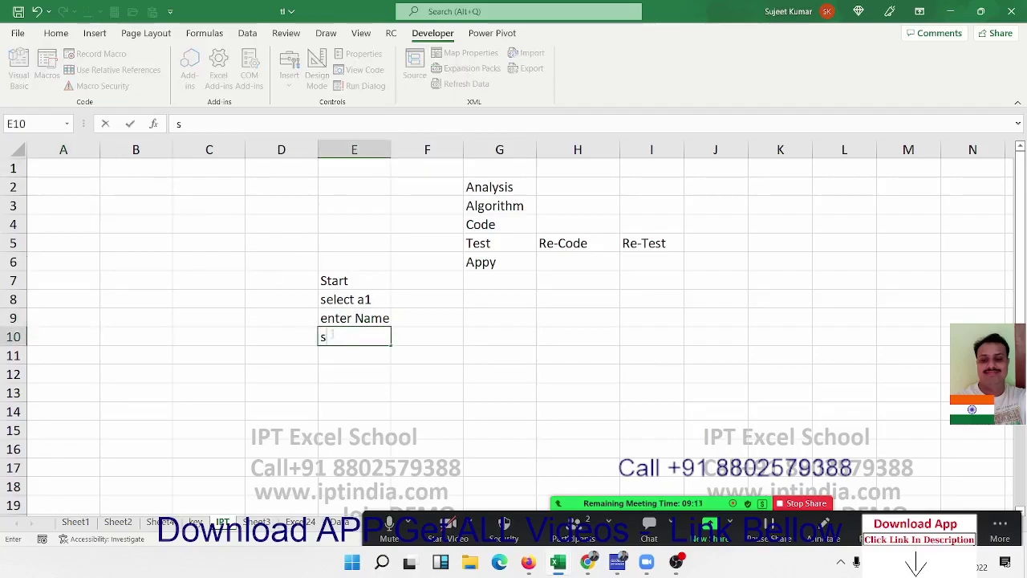
text(elect )
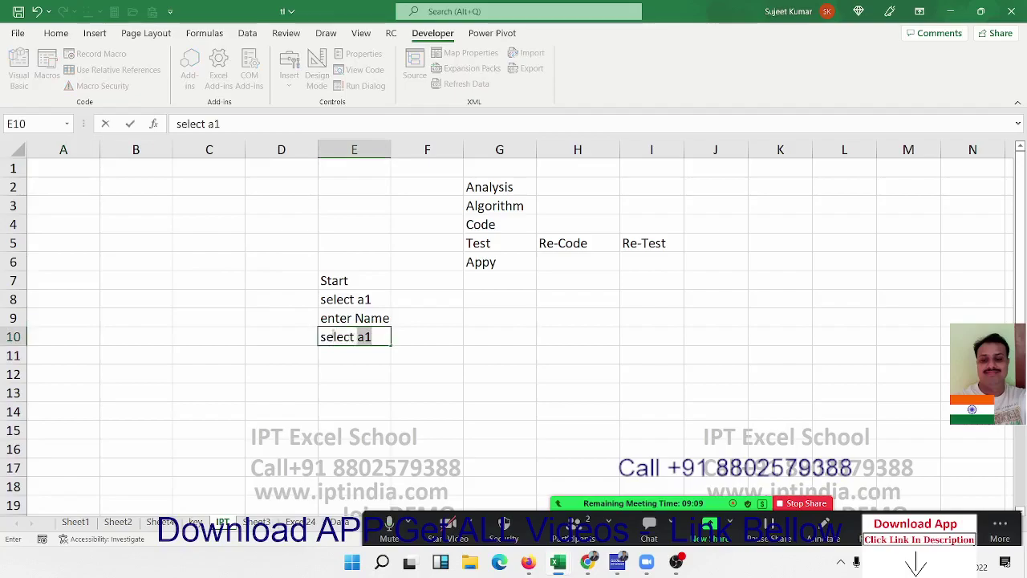
text(b1)
key(Return)
click(147, 172)
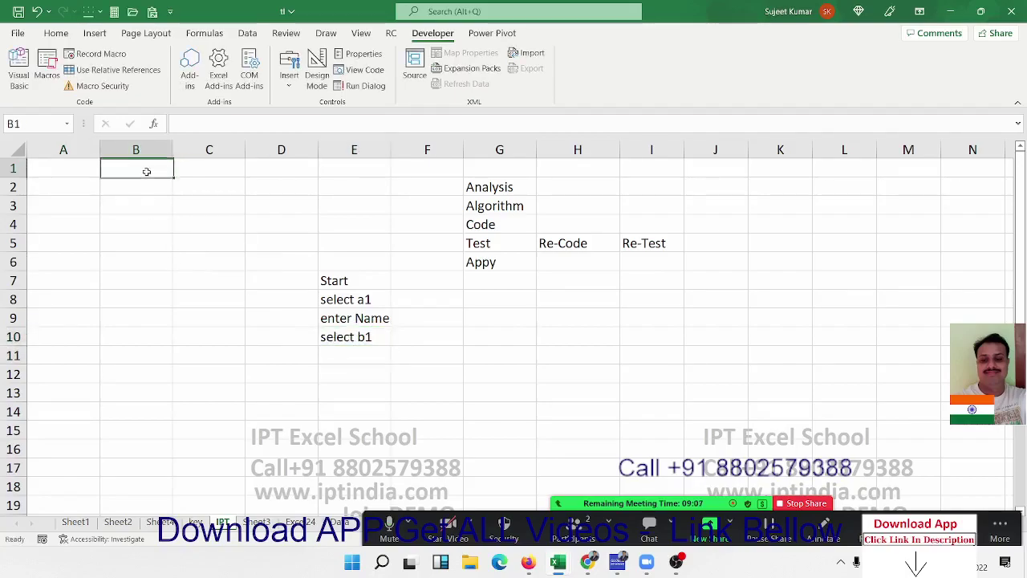
click(362, 341)
click(359, 347)
text(en)
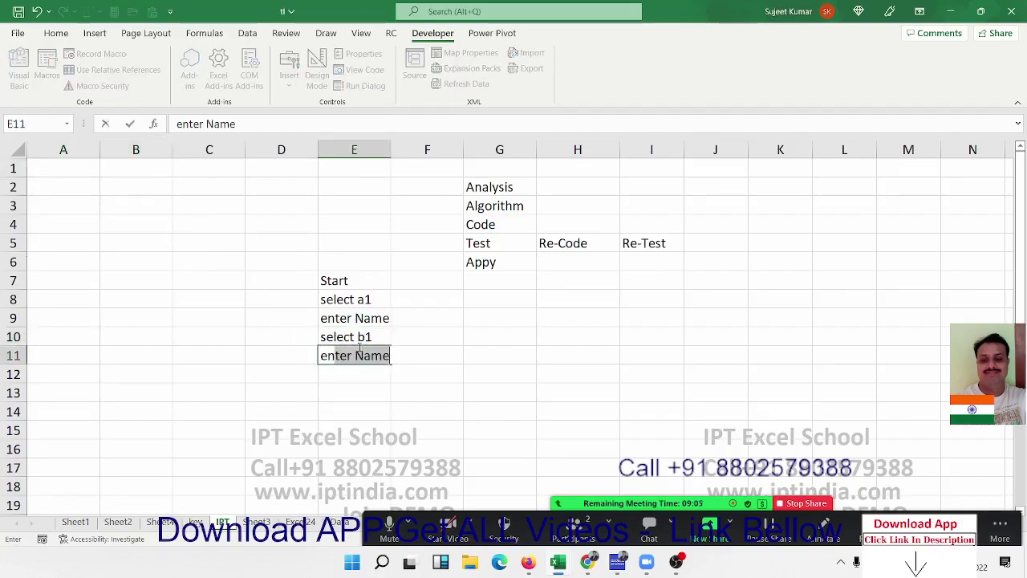
text(ter roll)
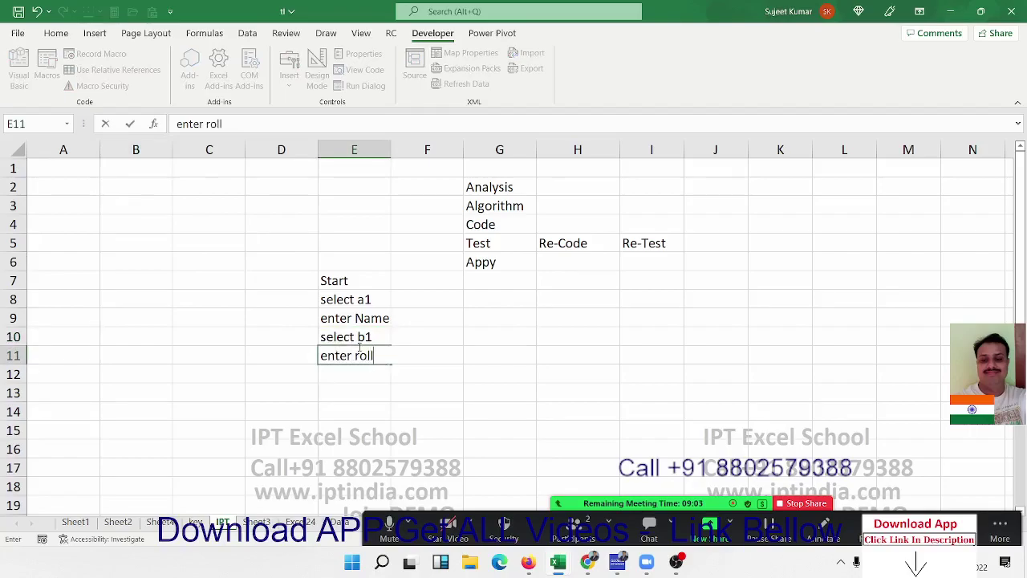
key(Return)
click(206, 165)
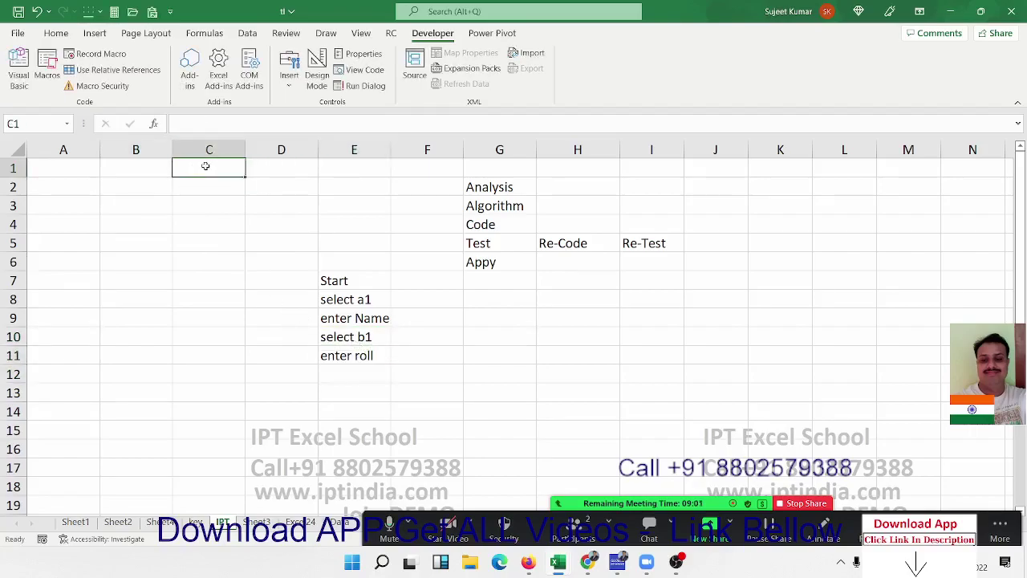
click(374, 377)
- Add 'select c1', 'enter marks' and 'end' in E12:E14, then select the full E7:E14 list
drag(373, 370, 358, 374)
text(s)
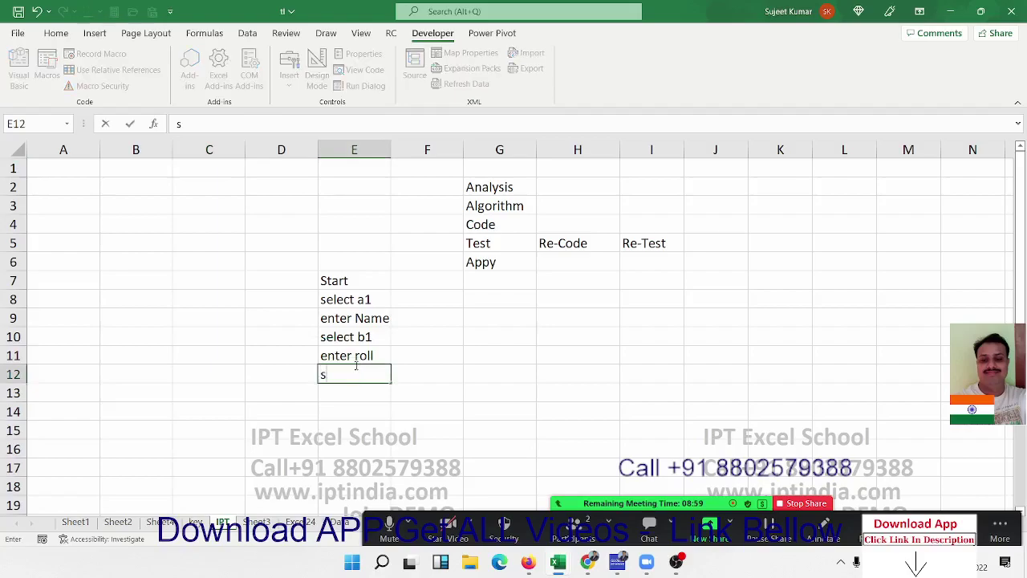
text(elect c)
text(1)
key(Return)
text(en)
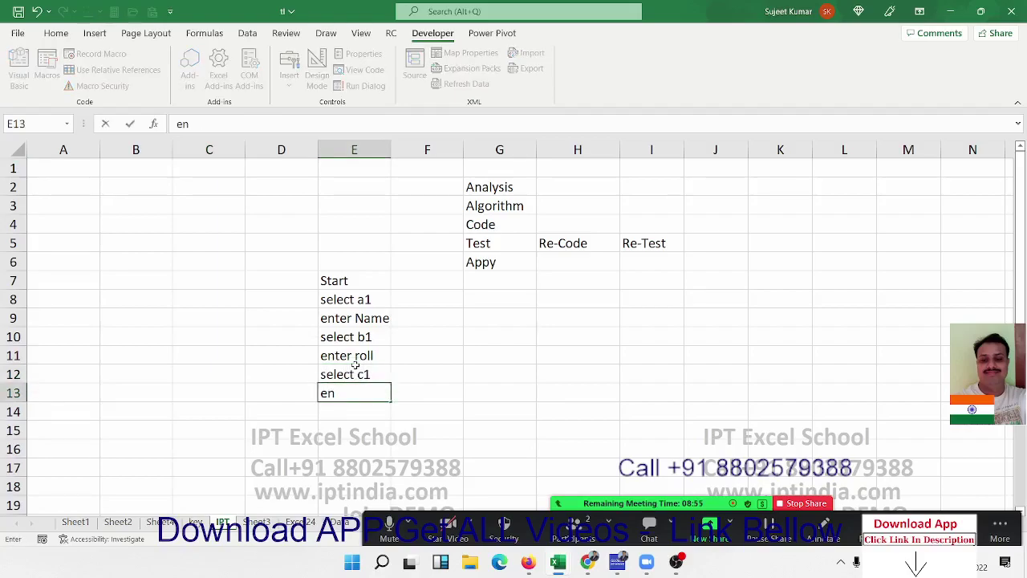
text(ter mar)
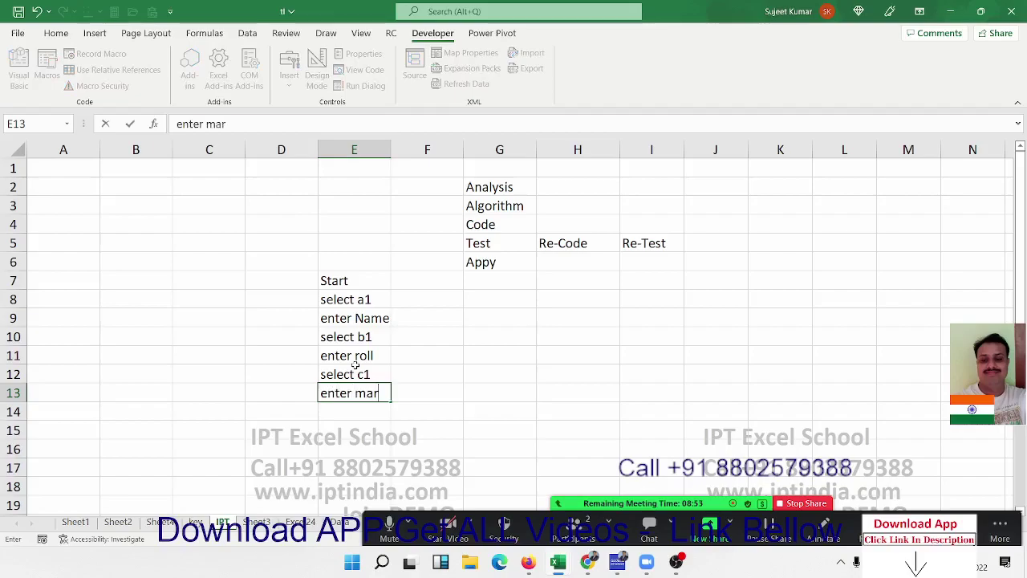
text(ks)
key(Return)
text(en)
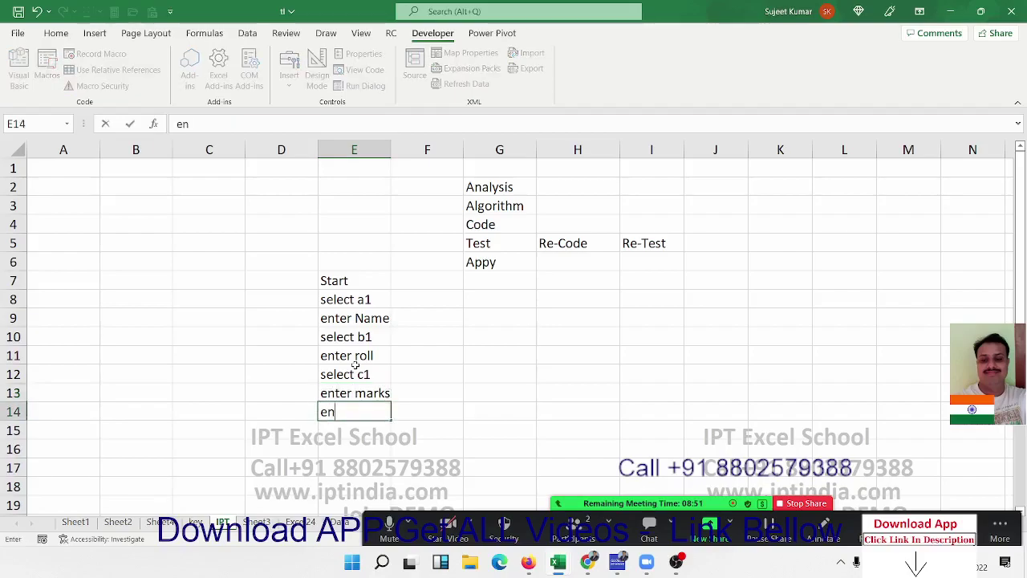
text(d)
key(Return)
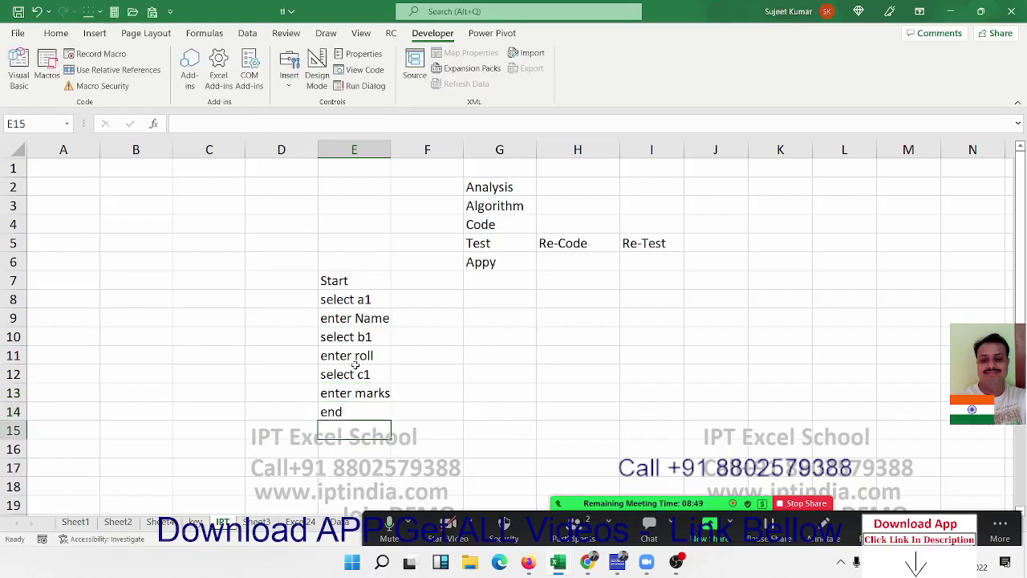
click(363, 299)
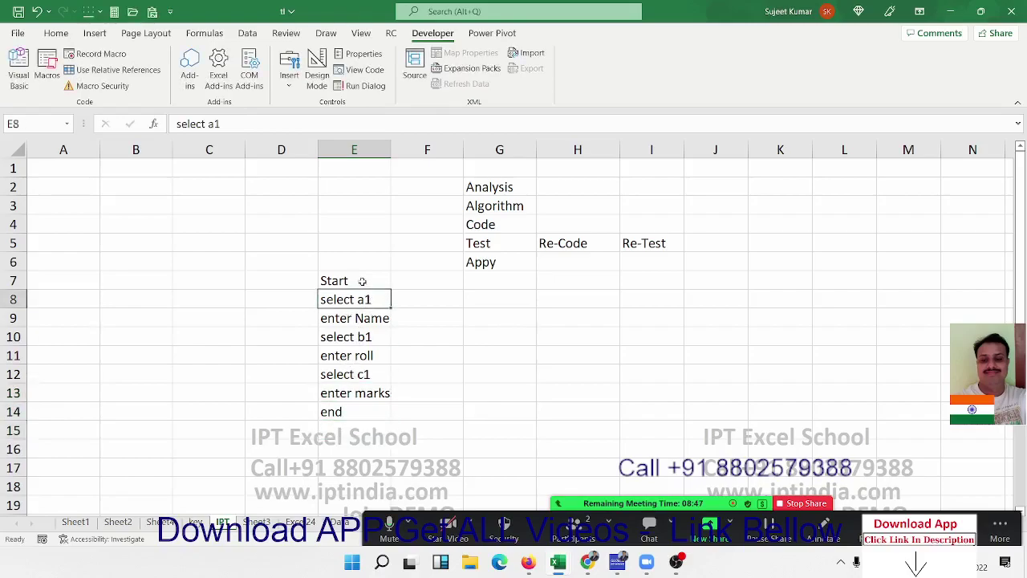
drag(362, 281, 353, 412)
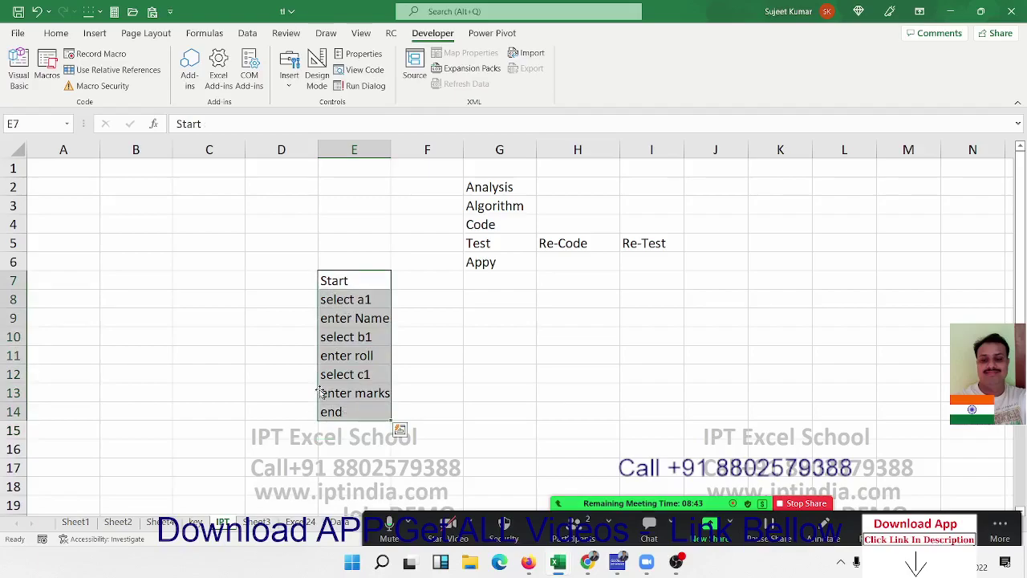
- Enter sub rr(), range("A1").select and selection.value = 12 down F7 to F9
click(440, 284)
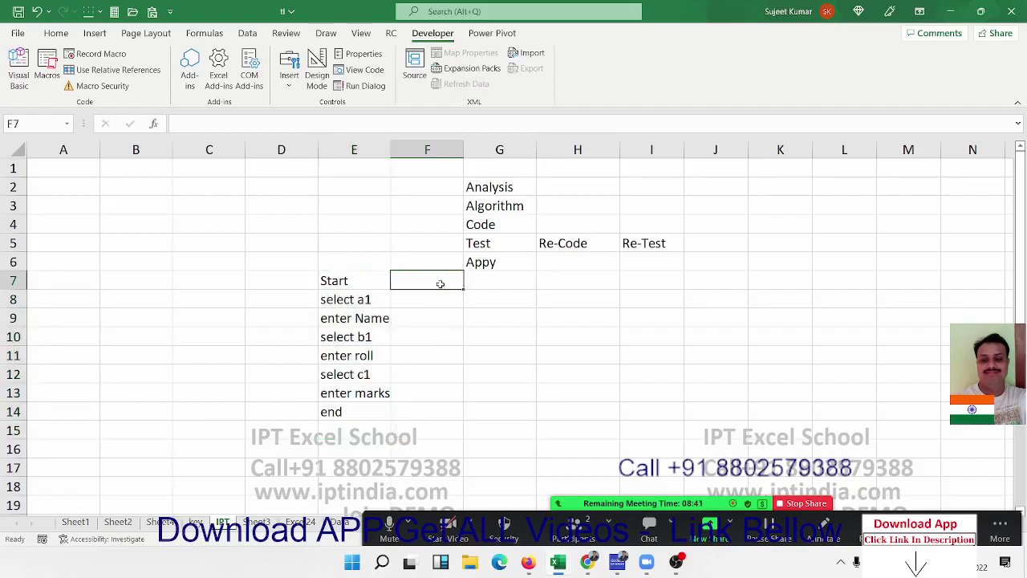
click(436, 298)
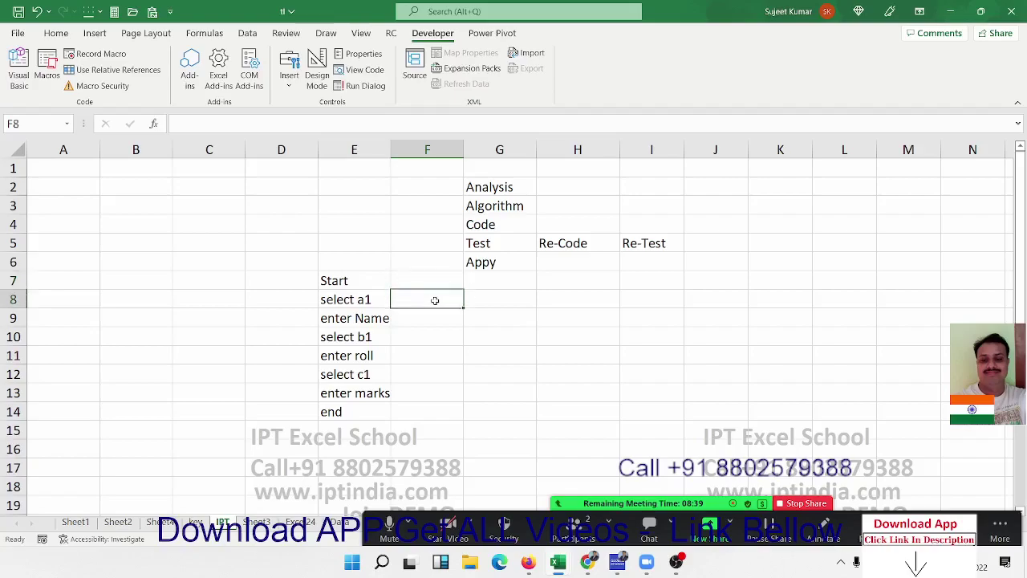
click(434, 282)
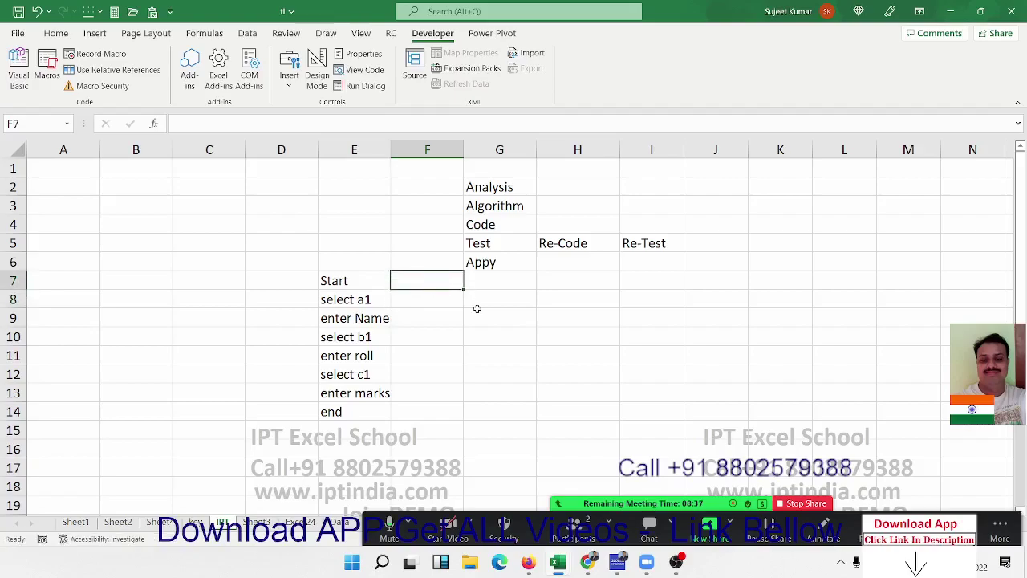
text(sub )
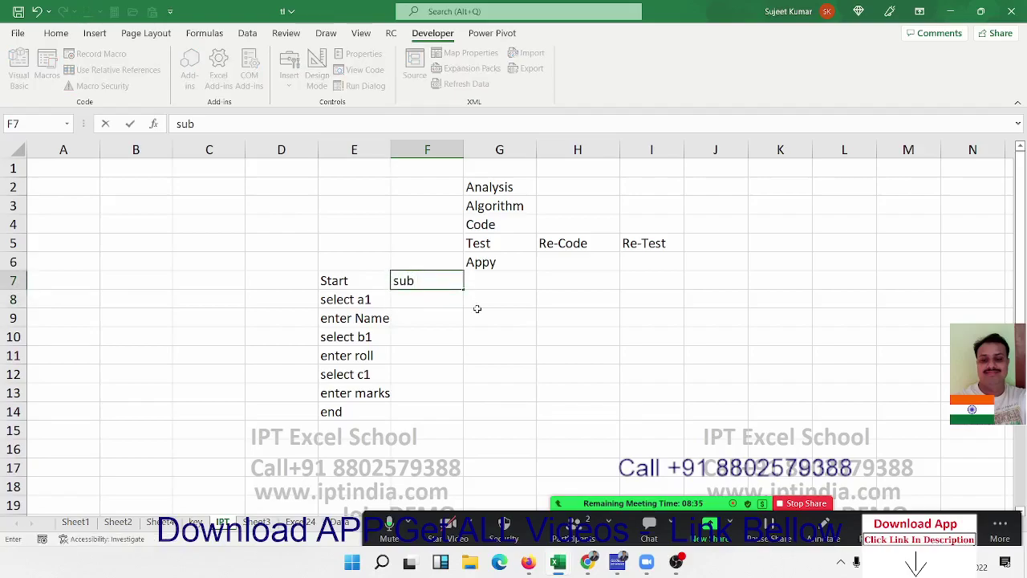
text(rr)
text(())
key(Return)
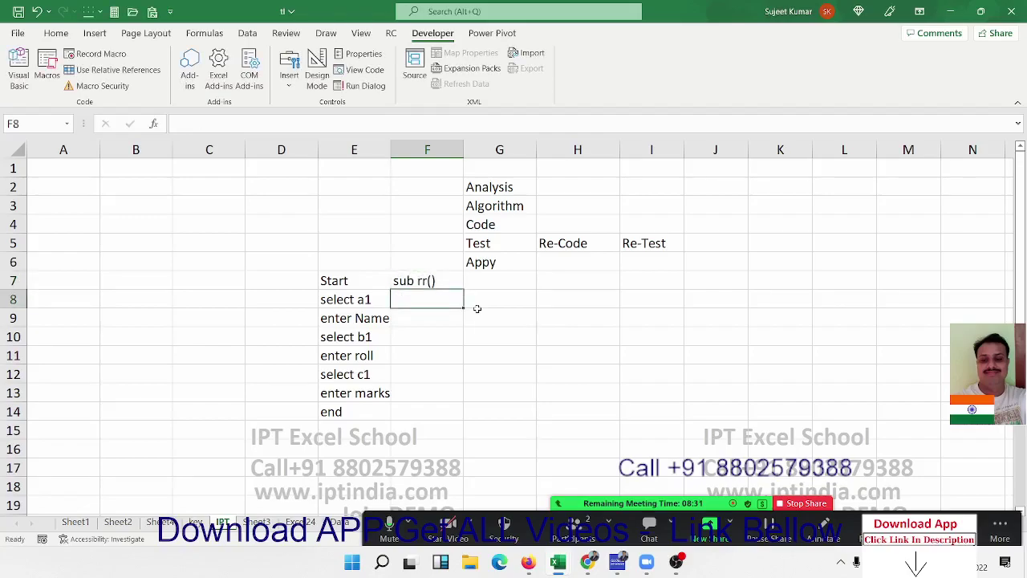
text(range)
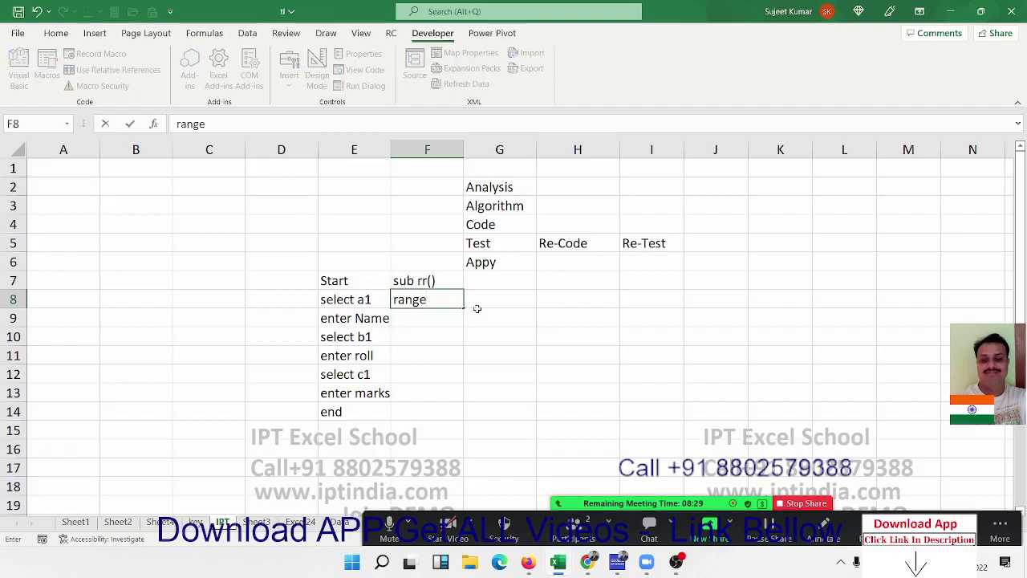
text(("A1")
text().select)
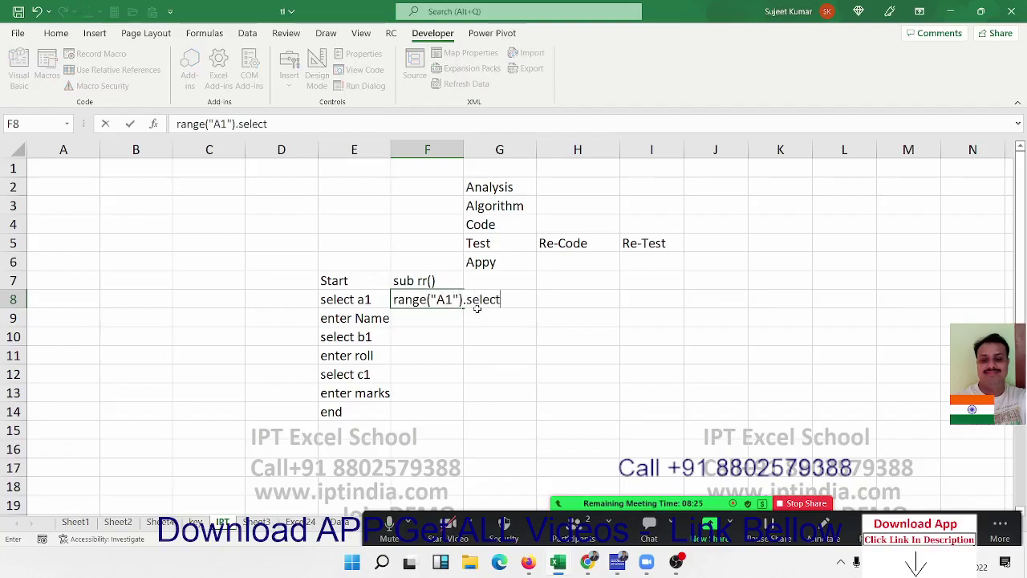
key(Return)
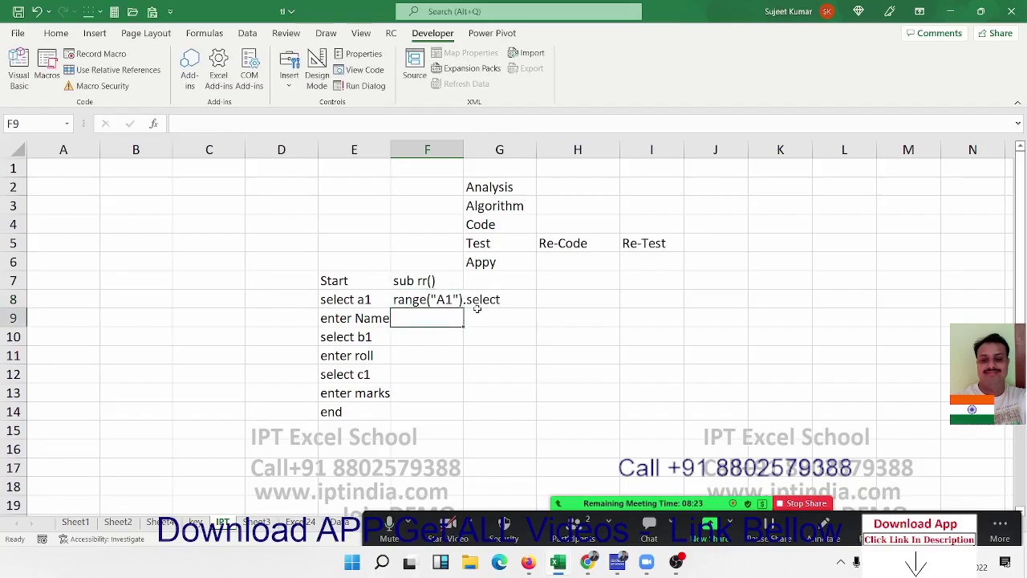
text(sel)
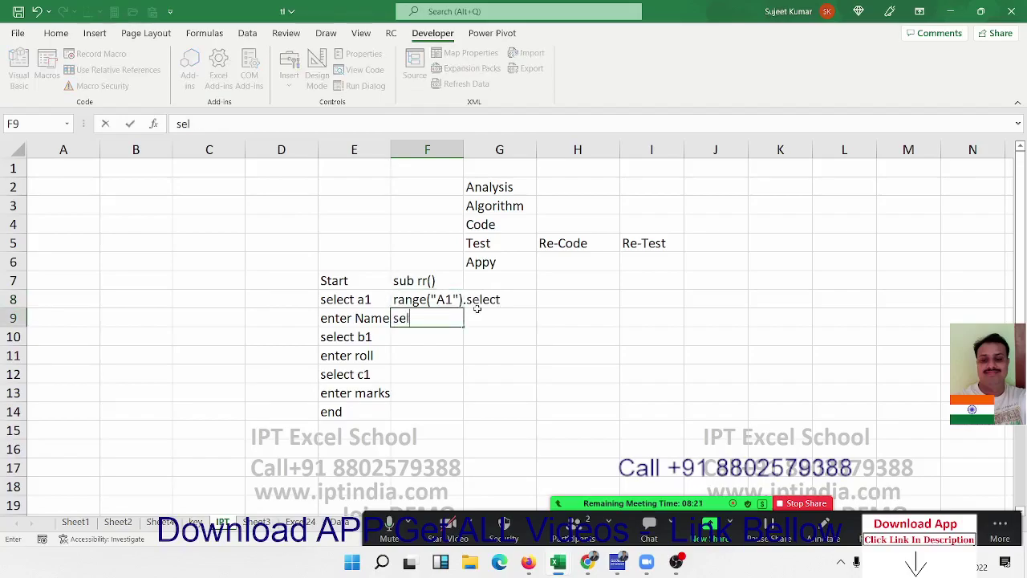
text(ection.)
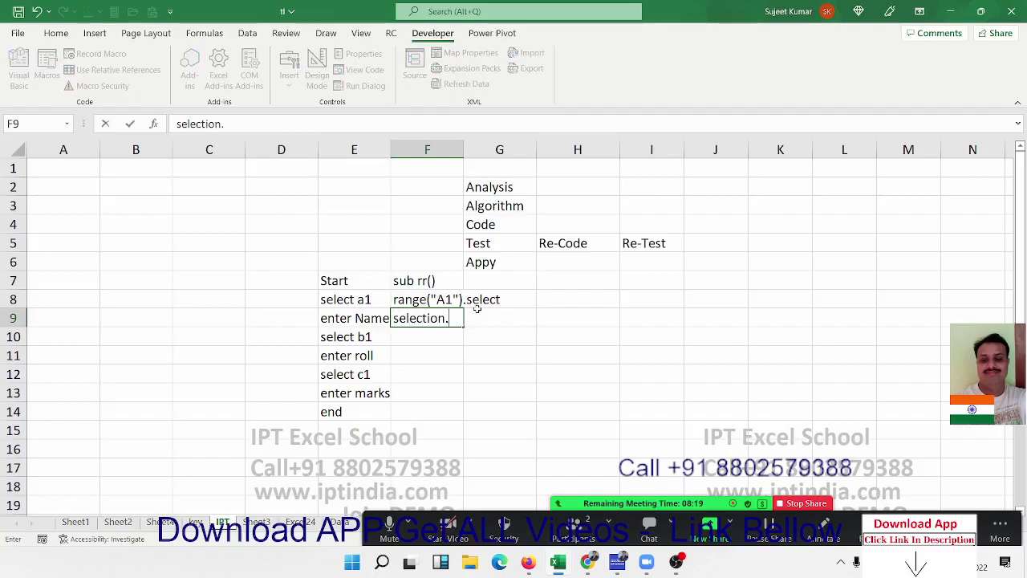
text(value = )
text(12)
key(Return)
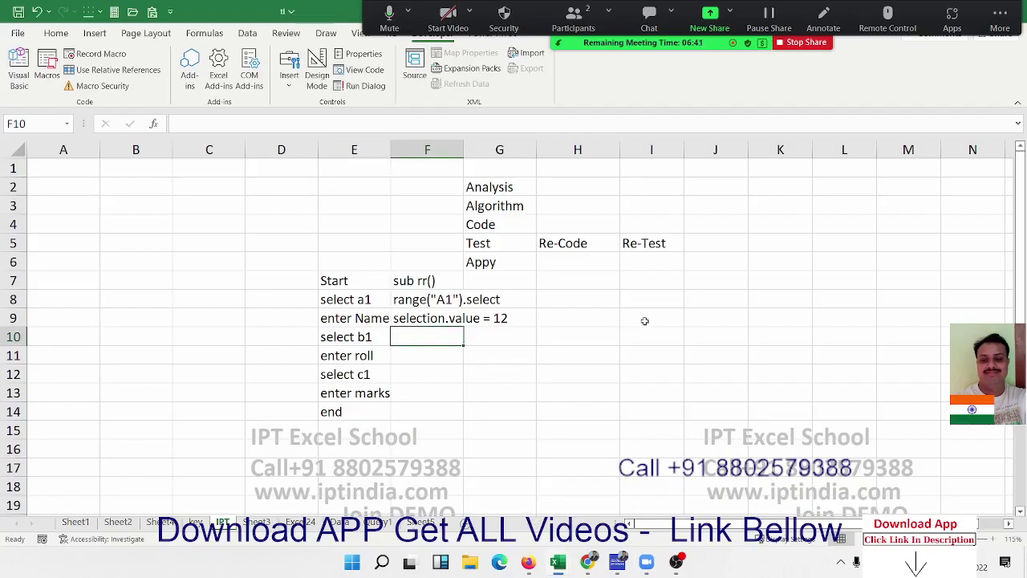
click(357, 319)
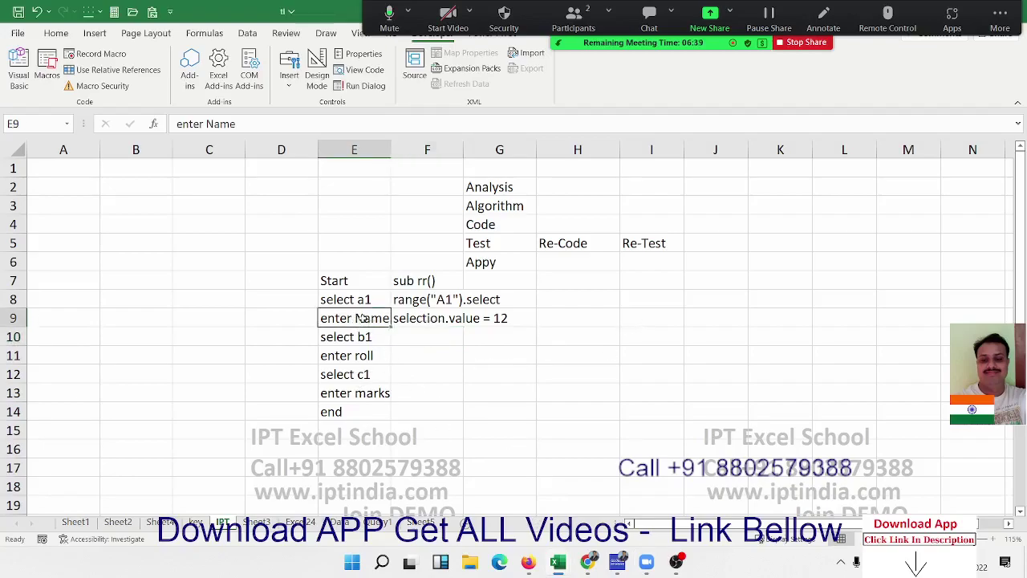
click(426, 316)
click(505, 318)
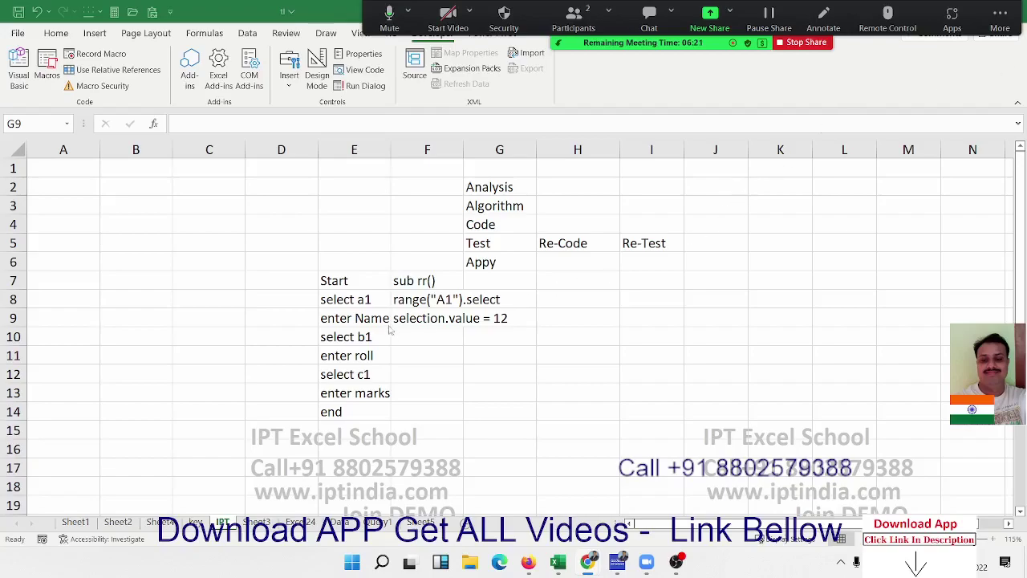
drag(363, 298, 361, 392)
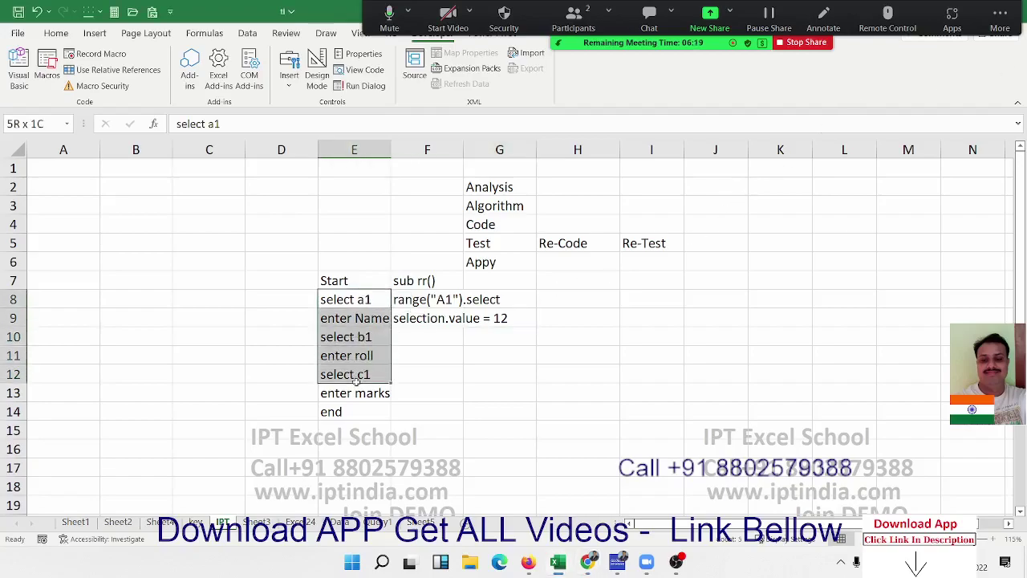
drag(430, 413, 444, 283)
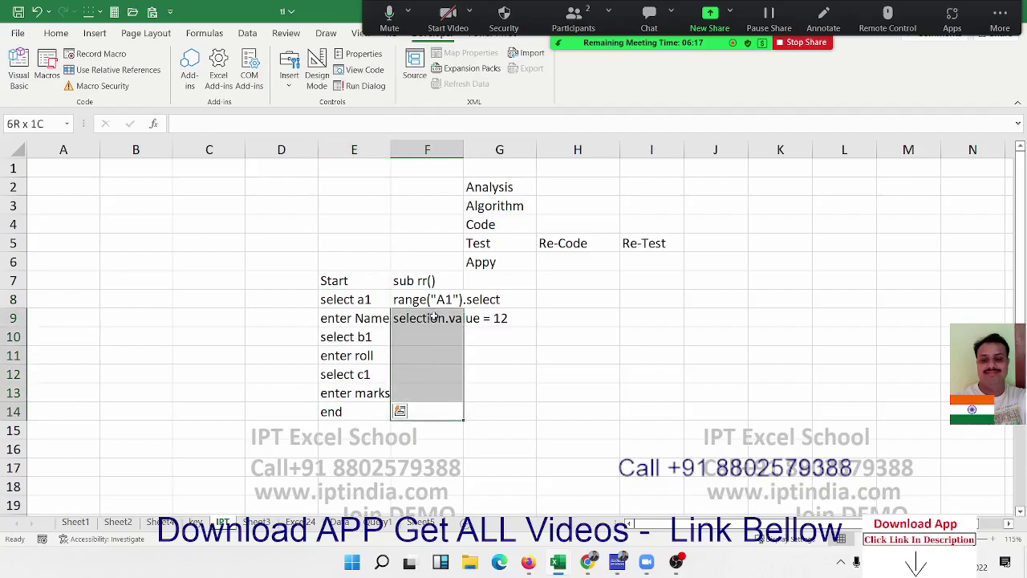
drag(429, 335, 410, 408)
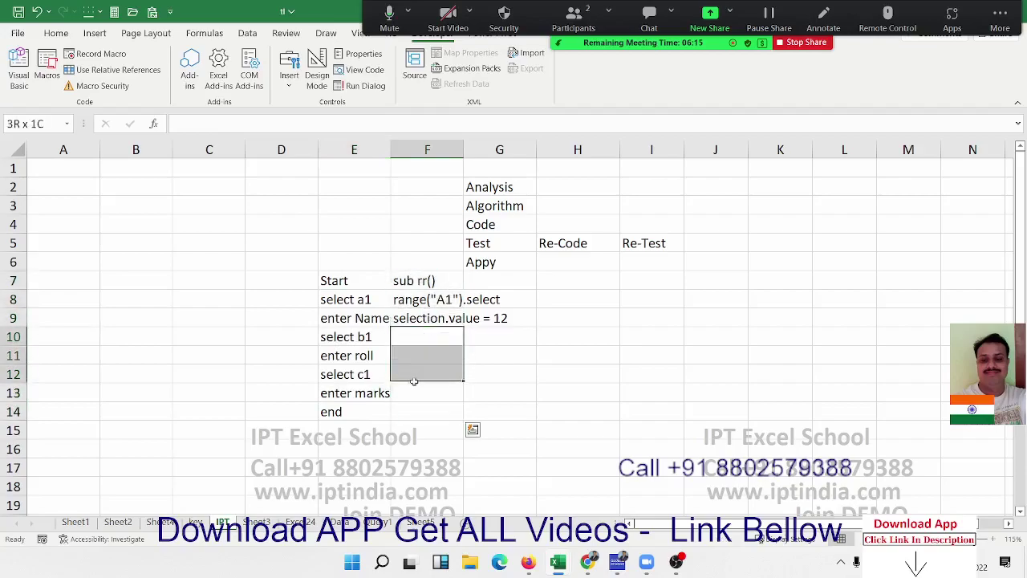
click(365, 358)
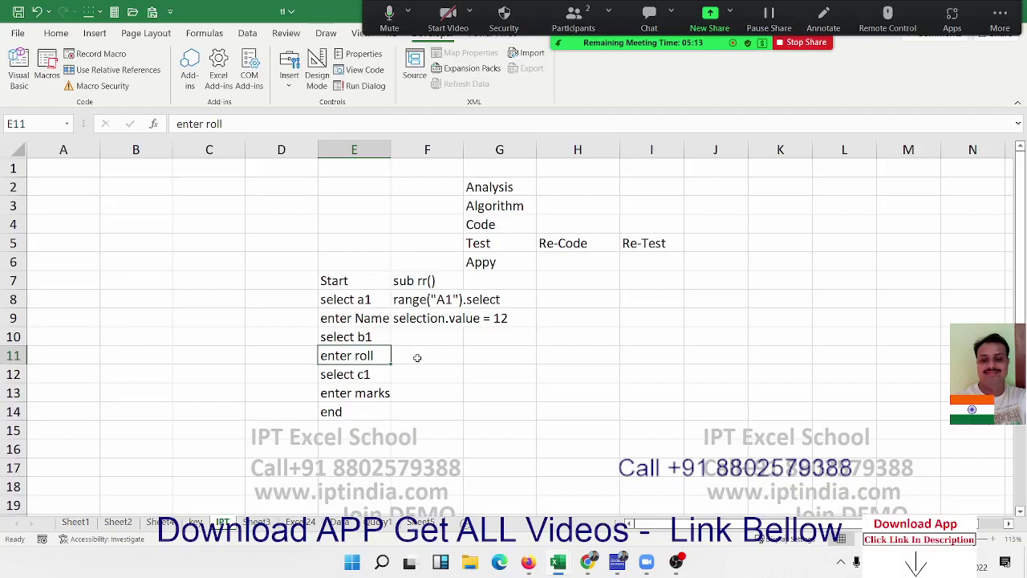
drag(356, 264, 341, 509)
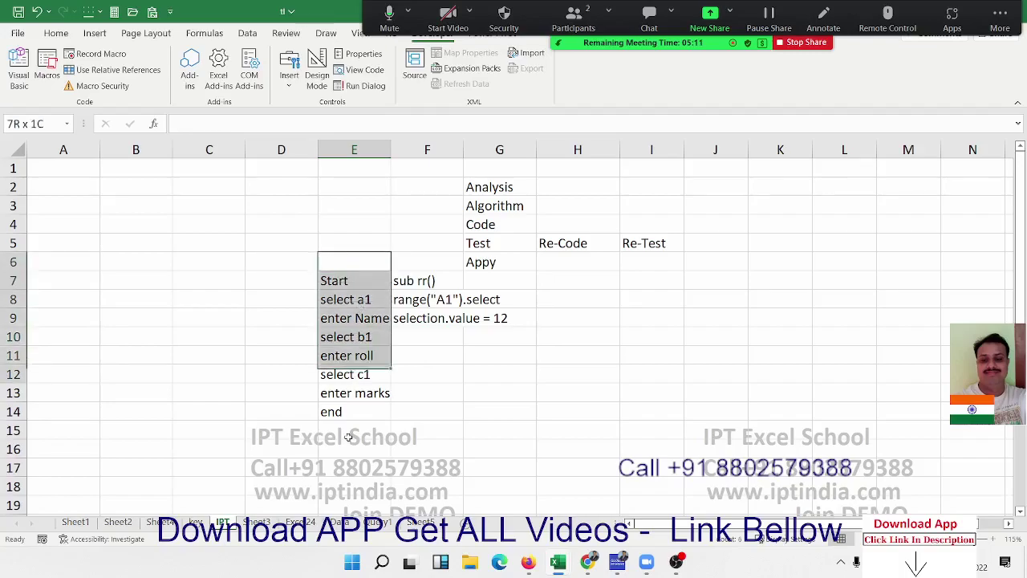
click(408, 337)
click(419, 360)
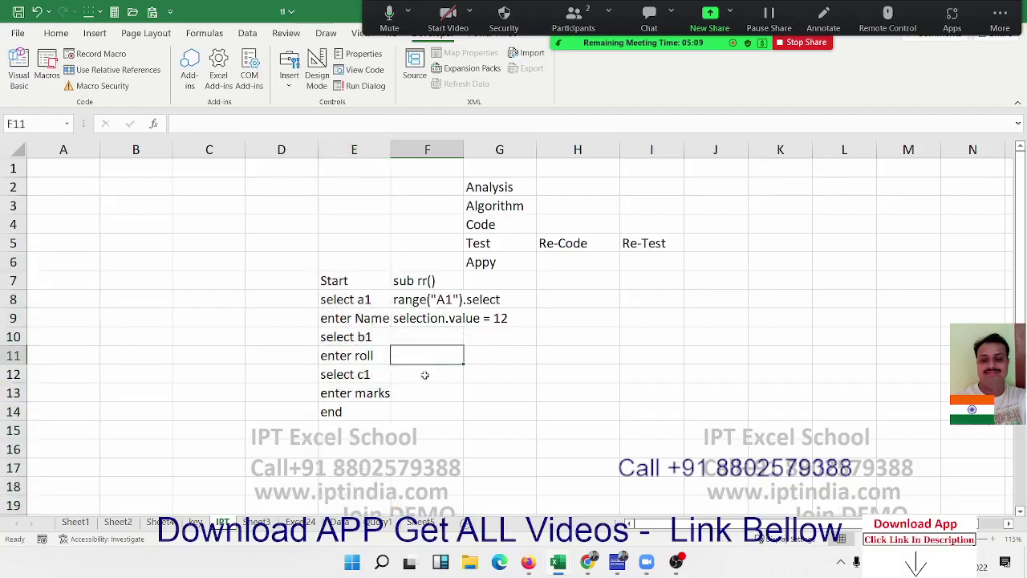
click(431, 417)
drag(378, 394, 464, 395)
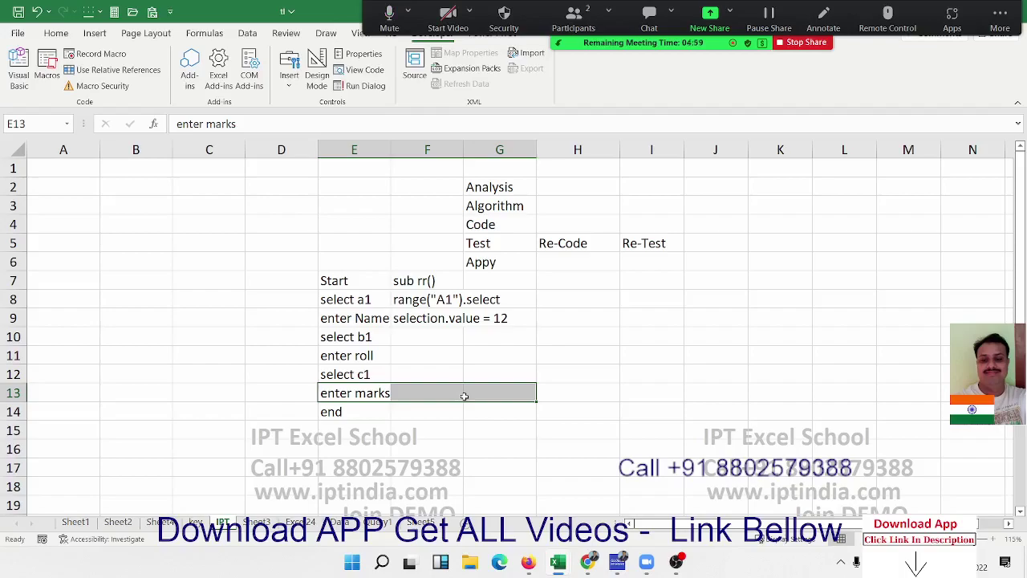
click(372, 416)
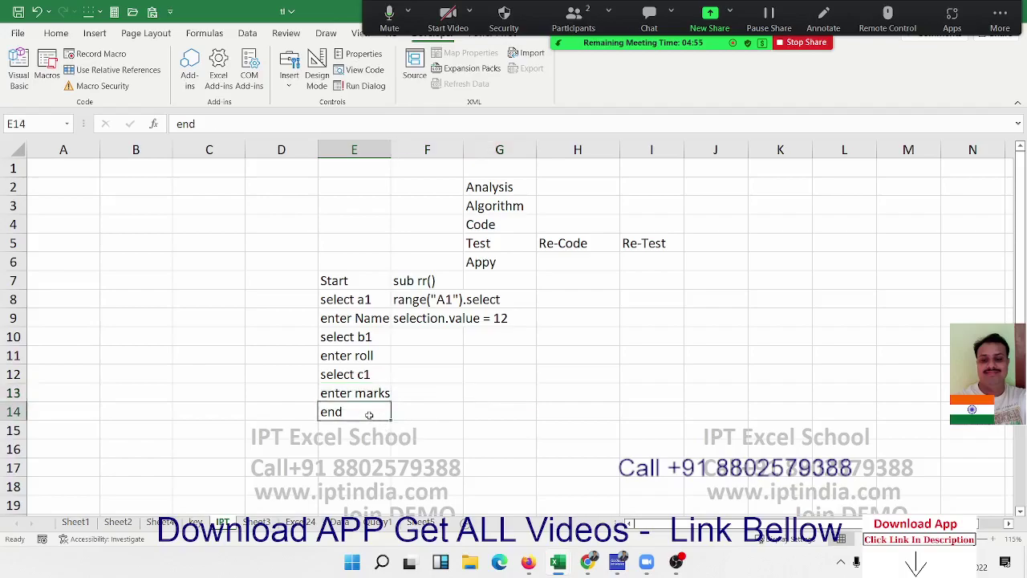